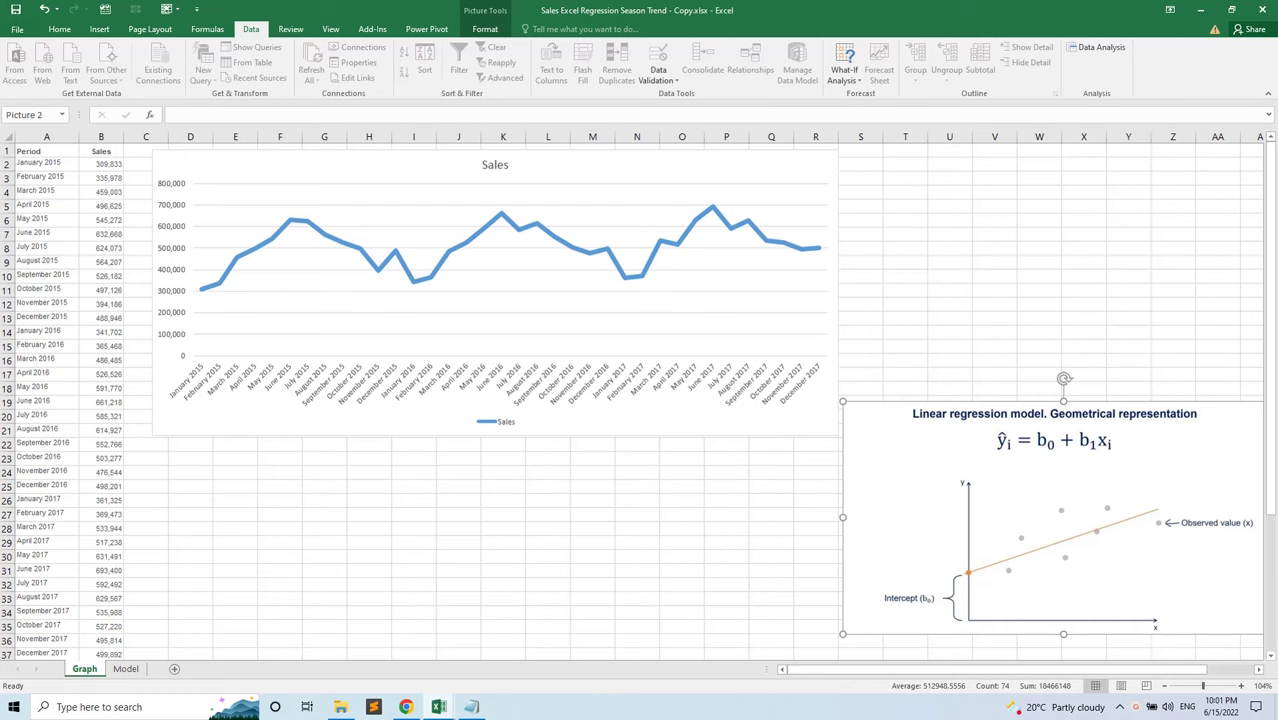
# Look over the Period and Sales data on the Graph sheet, then clear the selection
pyautogui.click(320, 596)
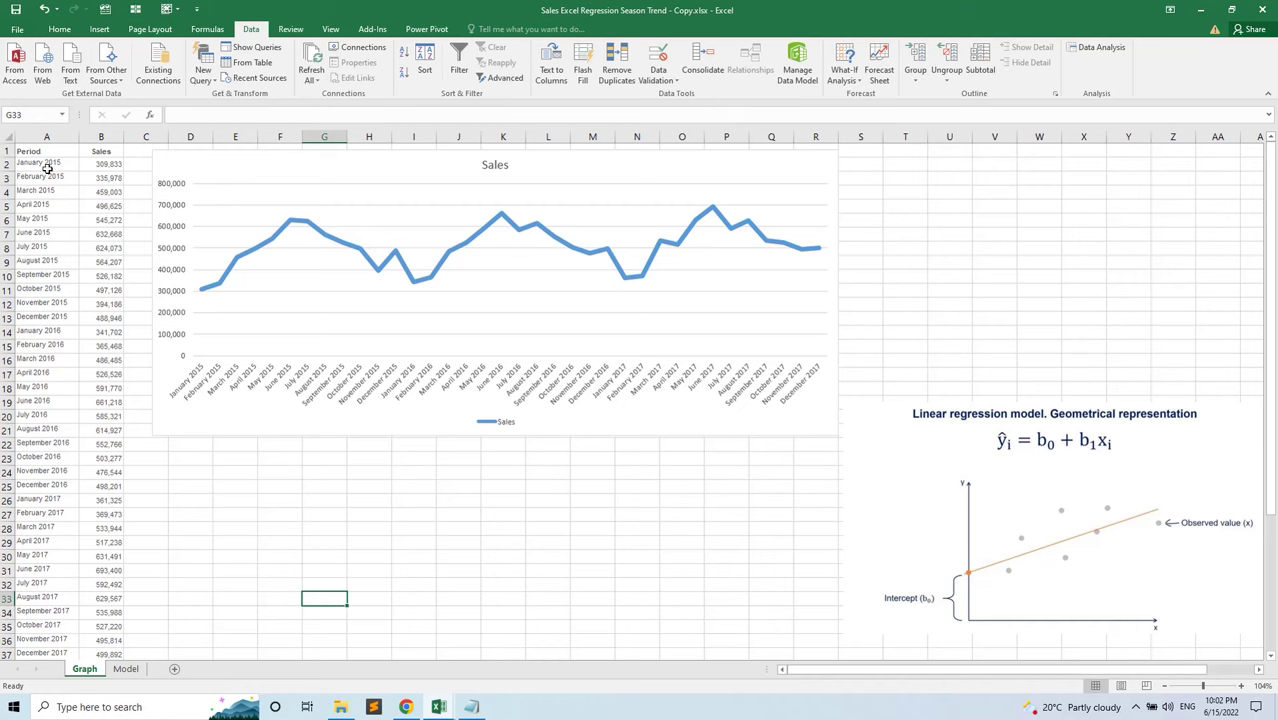
pyautogui.moveTo(30, 150); pyautogui.dragTo(126, 614)
pyautogui.click(310, 533)
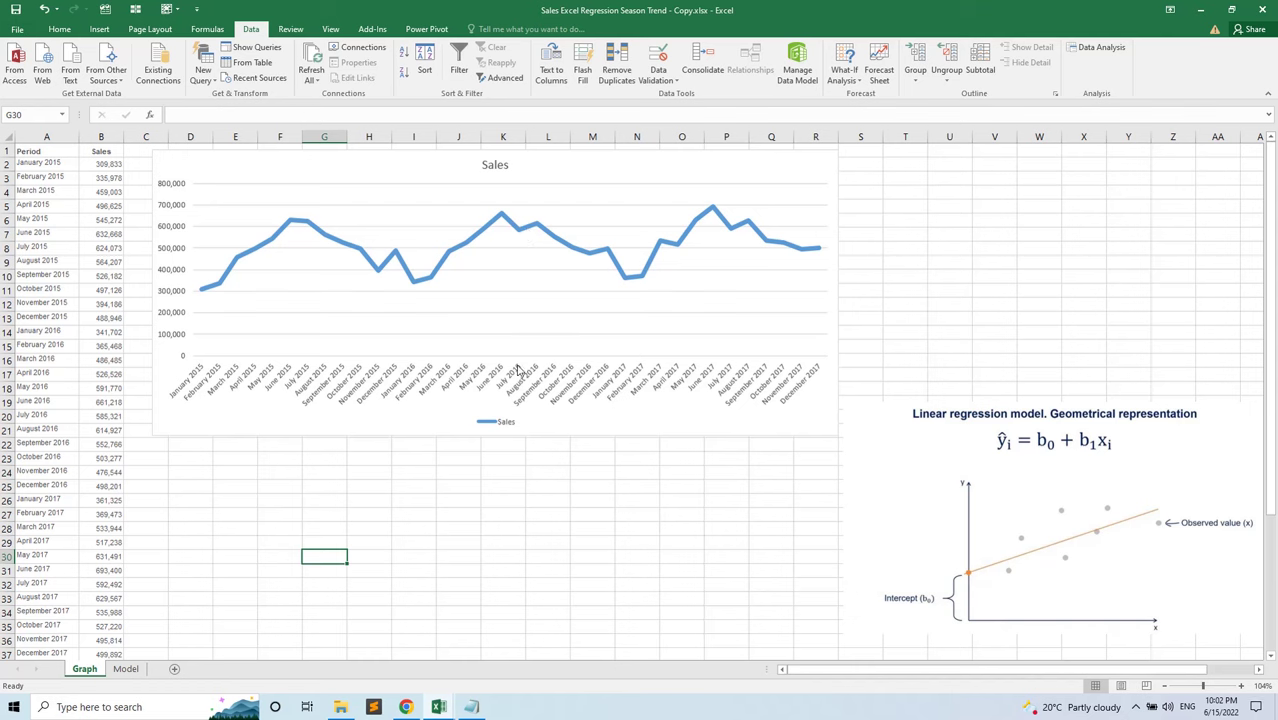
pyautogui.click(236, 484)
pyautogui.scroll(-7, 240, 486)
pyautogui.scroll(7, 240, 486)
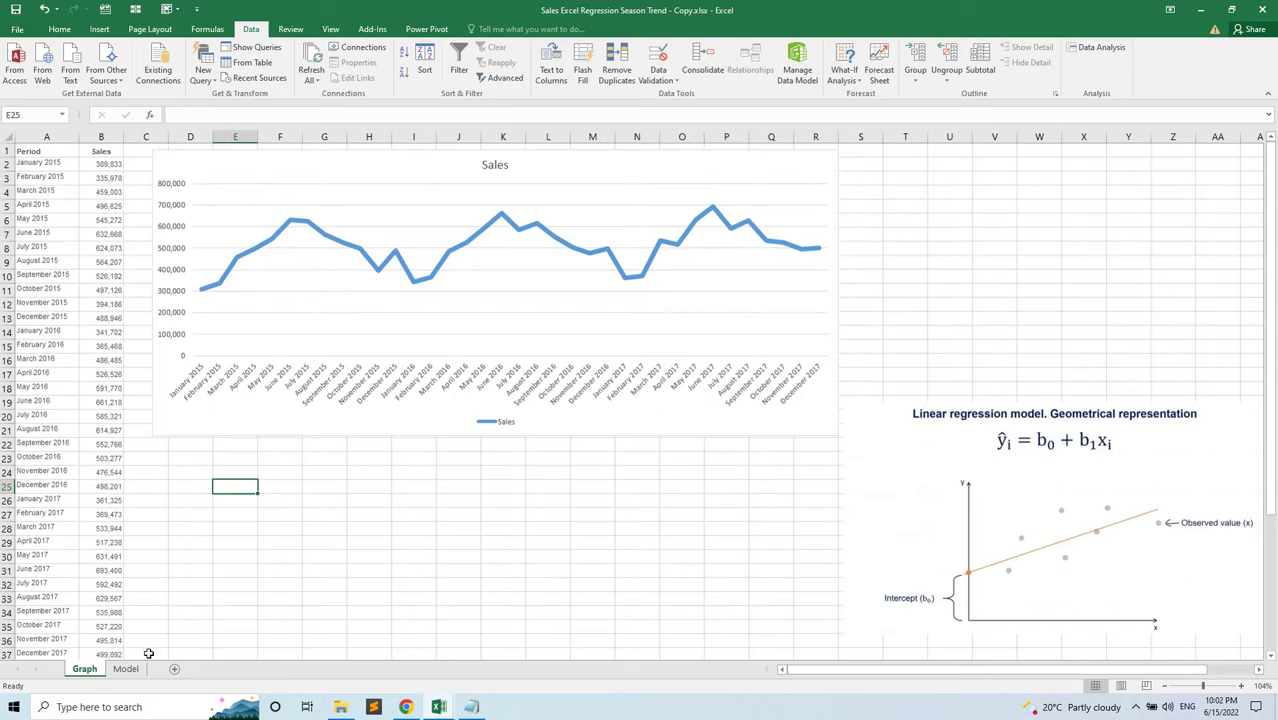
# On the Model sheet, highlight the red 2018 rows down to Dec-18
pyautogui.click(126, 669)
pyautogui.scroll(-9, 236, 454)
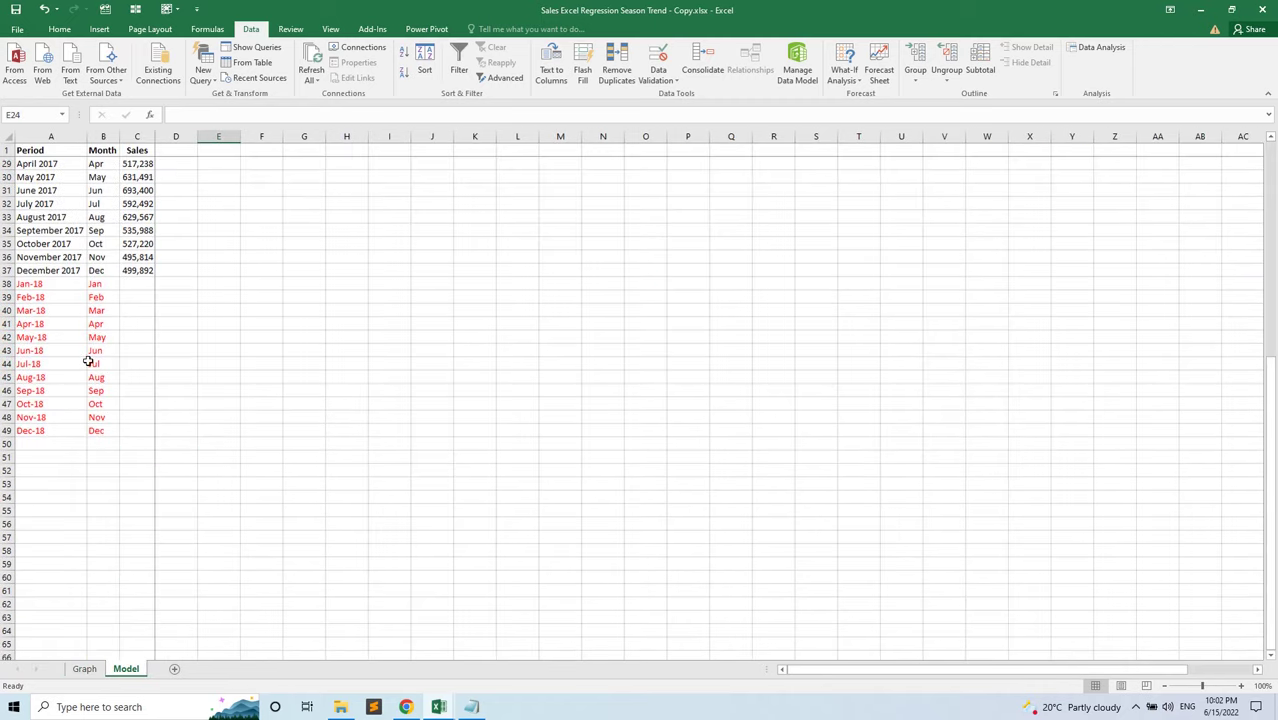
pyautogui.moveTo(30, 284); pyautogui.dragTo(143, 430)
pyautogui.click(57, 282)
pyautogui.click(57, 428)
pyautogui.scroll(9, 258, 415)
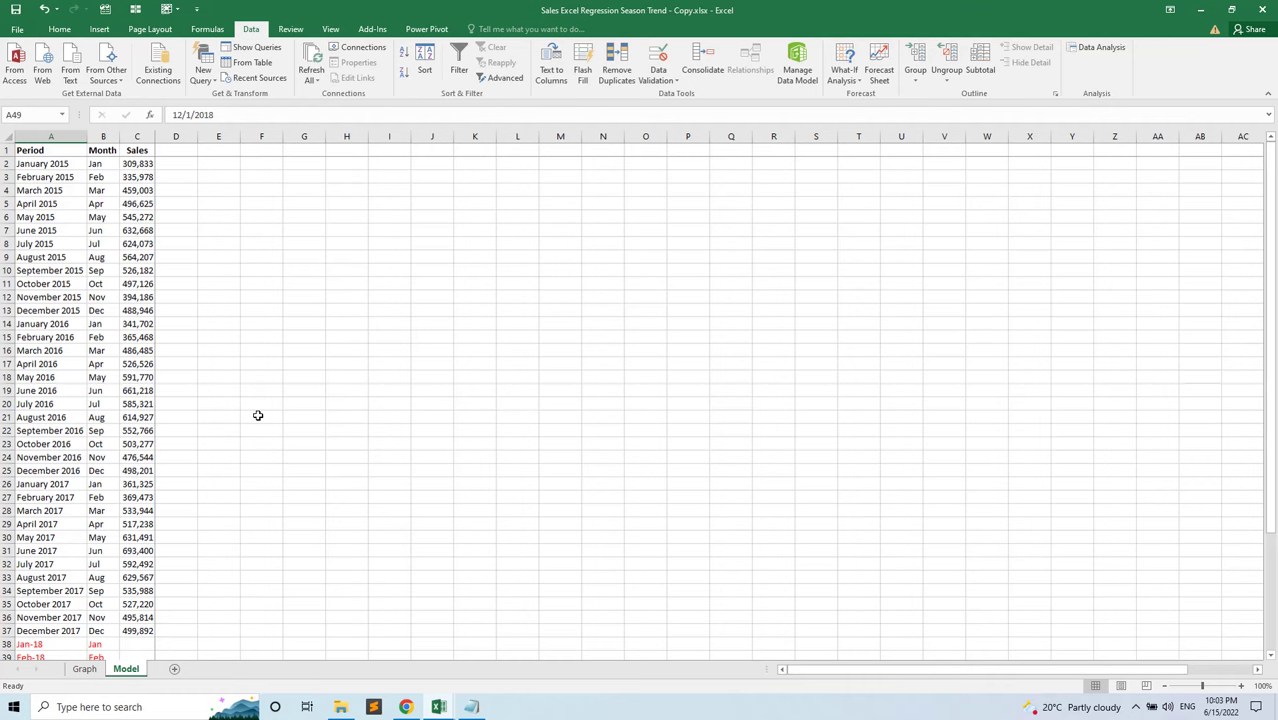
# Revisit the regression diagram on the Graph sheet and return to the Model sheet
pyautogui.click(84, 669)
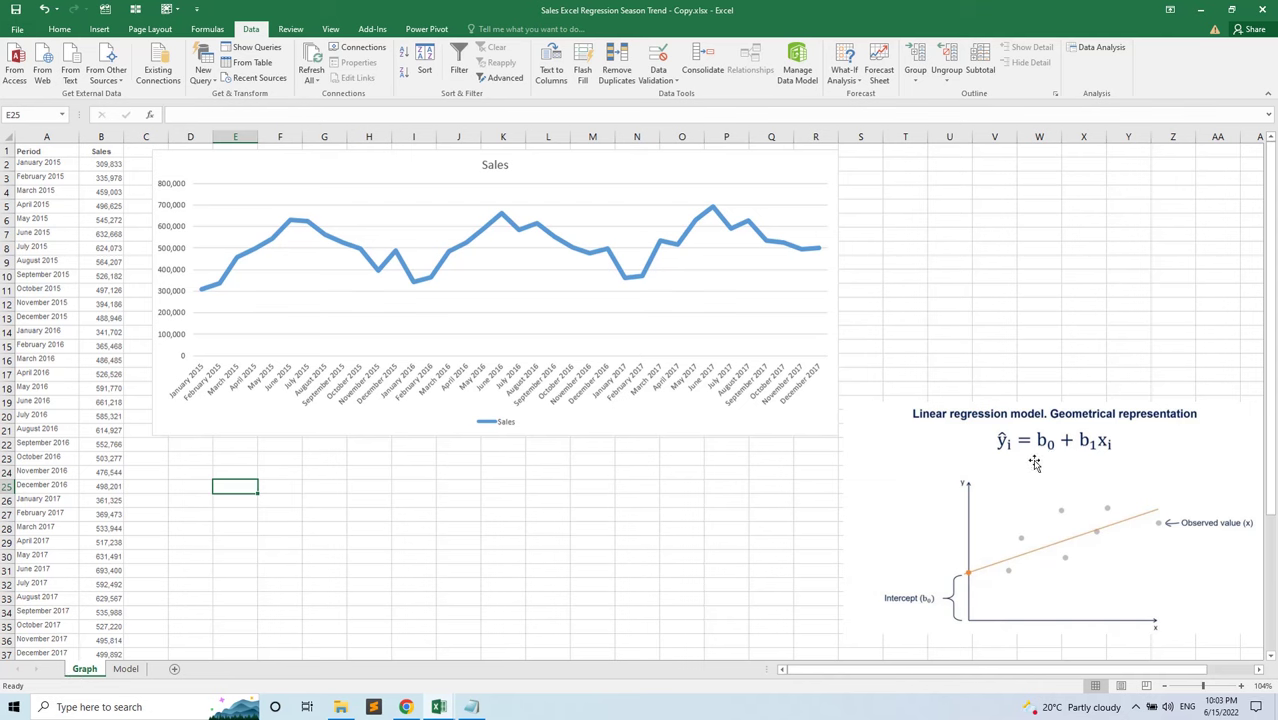
pyautogui.click(1043, 538)
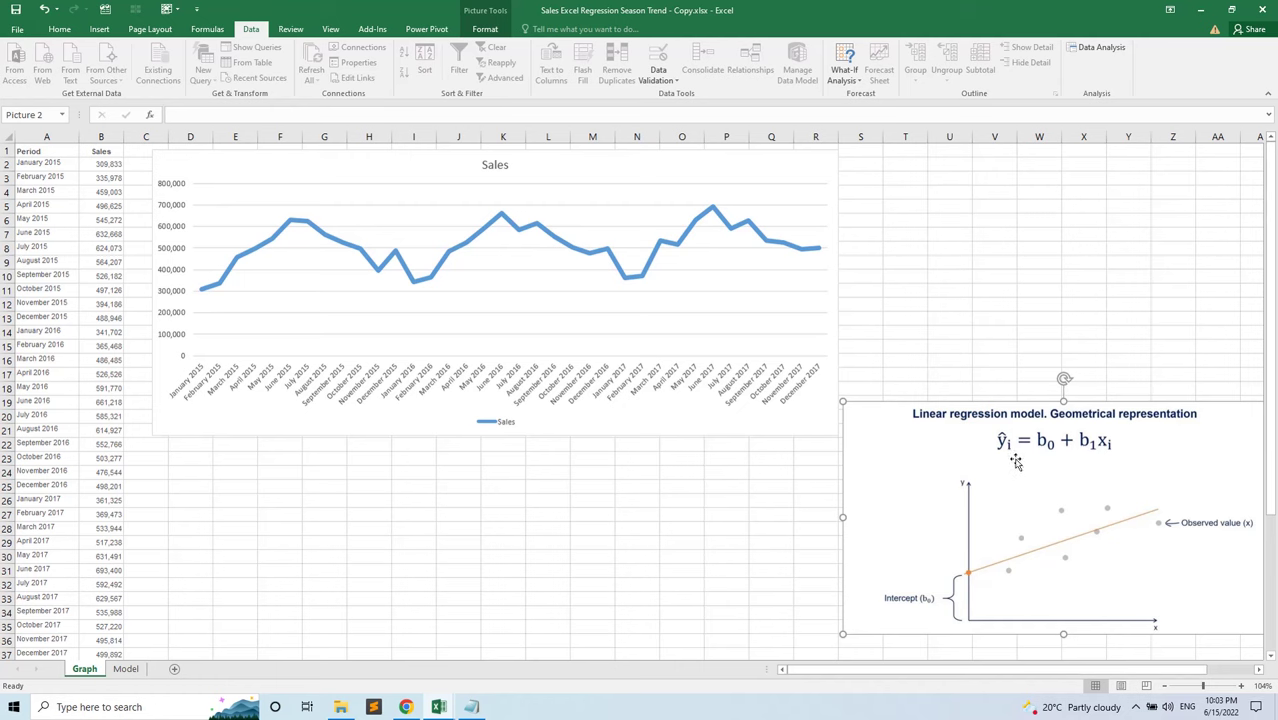
pyautogui.click(125, 669)
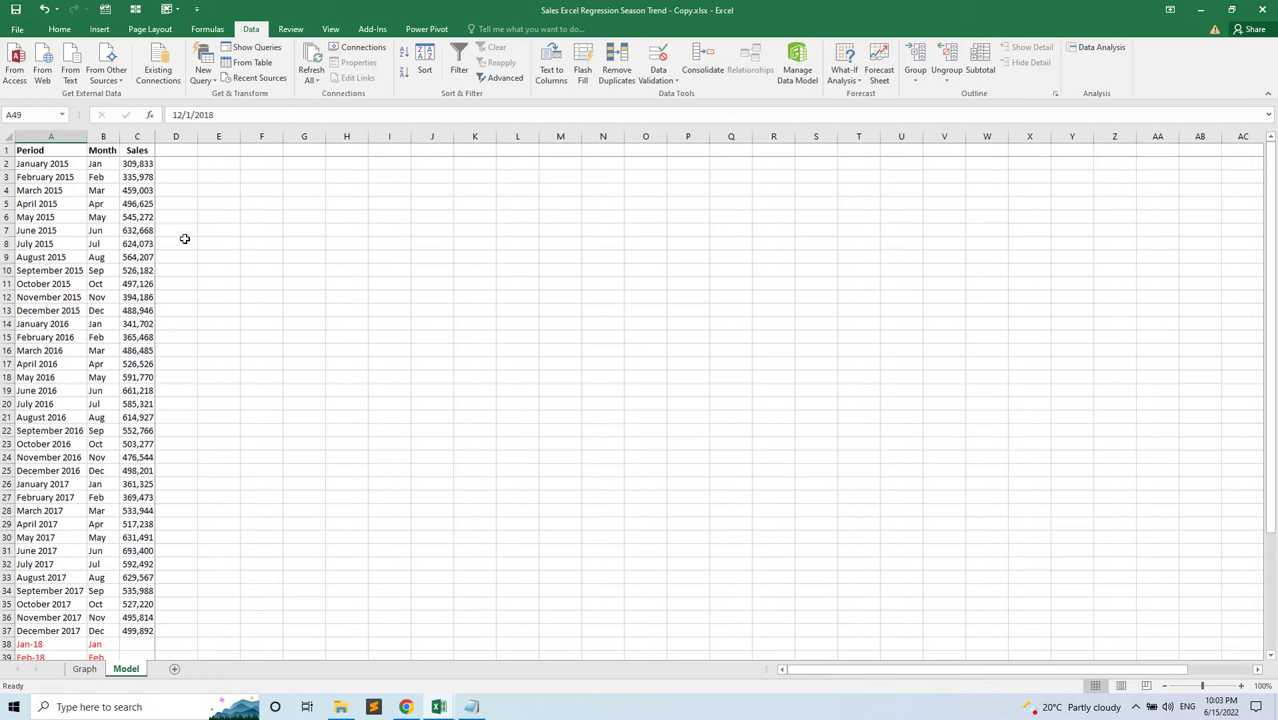
# Add a 't' heading in D1 and number the periods 1 to 48 down to row 49
pyautogui.click(104, 137)
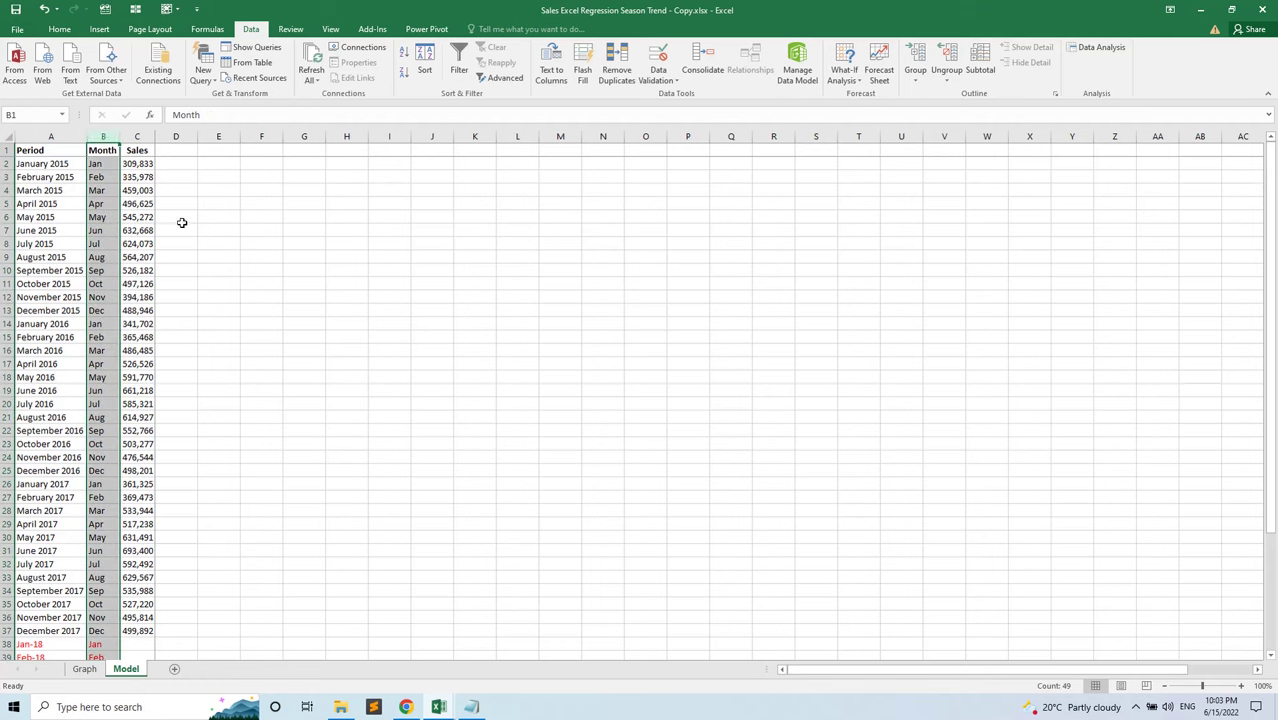
pyautogui.click(140, 163)
pyautogui.moveTo(97, 163); pyautogui.dragTo(108, 226)
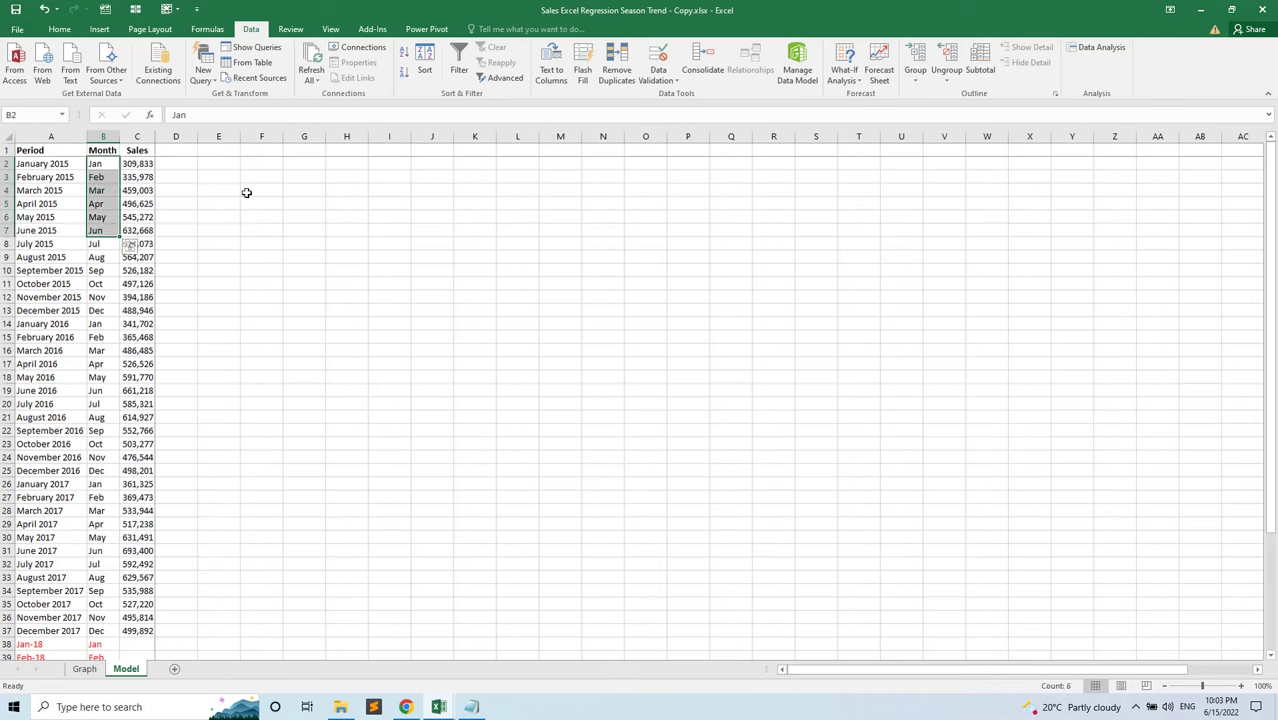
pyautogui.click(185, 150)
pyautogui.write('t')
pyautogui.press('Return')
pyautogui.write('1')
pyautogui.press('Return')
pyautogui.write('2')
pyautogui.press('Return')
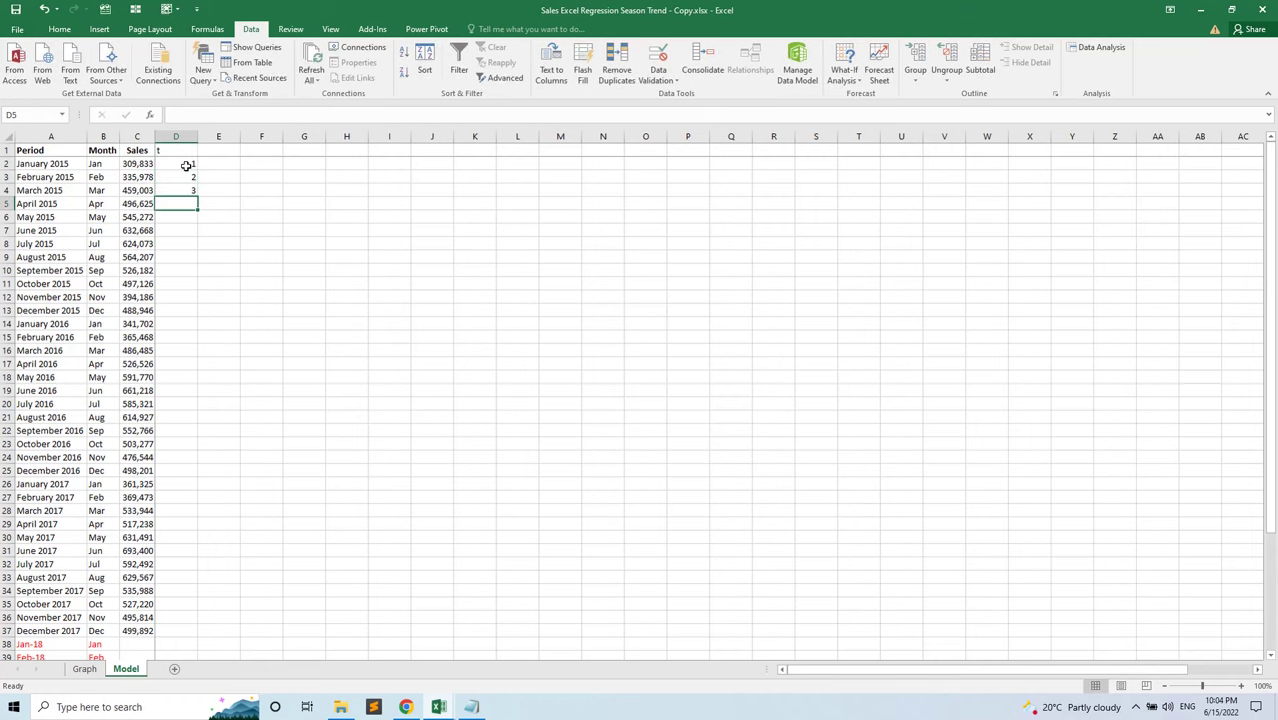
pyautogui.moveTo(186, 165); pyautogui.dragTo(197, 209)
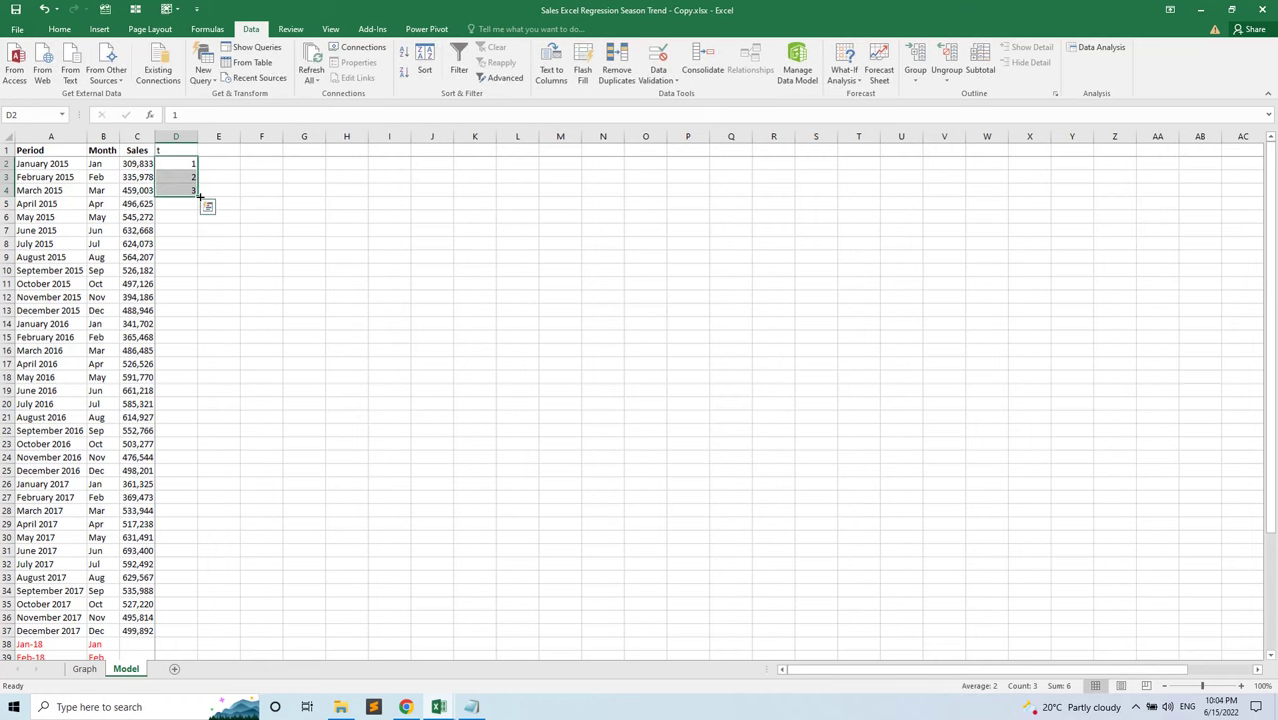
pyautogui.doubleClick(197, 197)
# Copy the month names Jan through Nov from B2:B12
pyautogui.click(183, 295)
pyautogui.scroll(-12, 183, 300)
pyautogui.scroll(6, 183, 344)
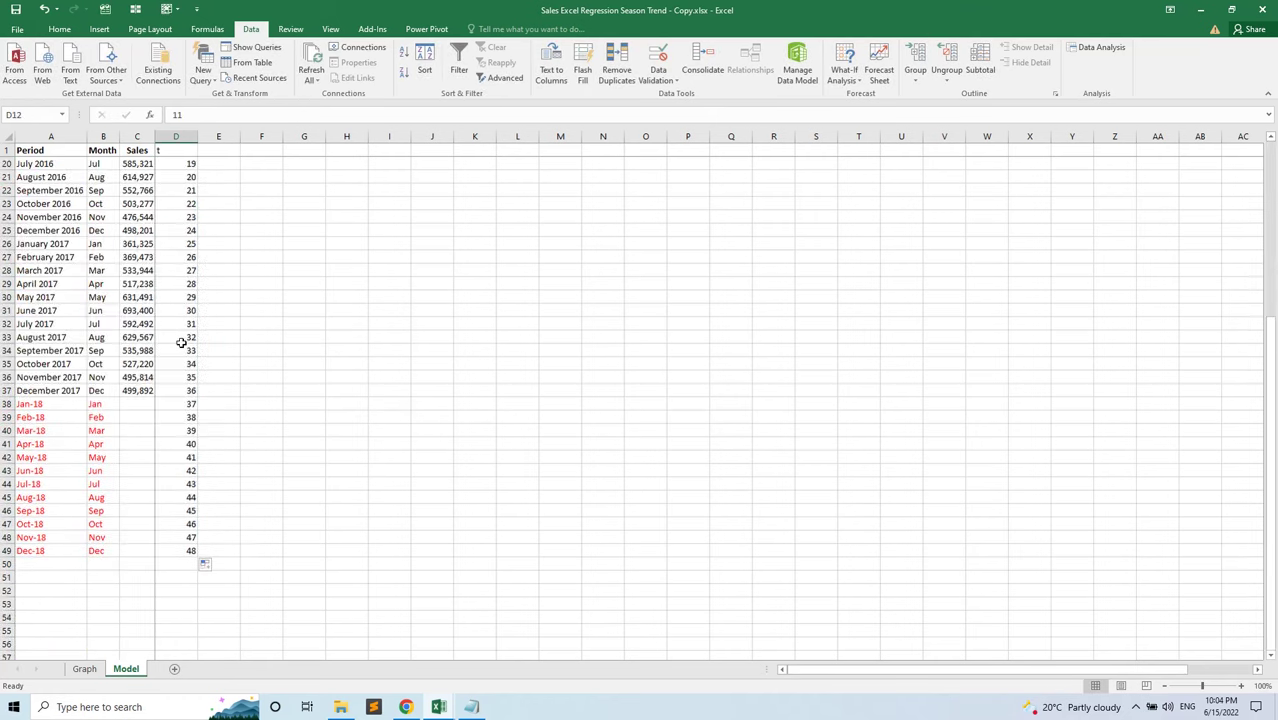
pyautogui.scroll(6, 278, 477)
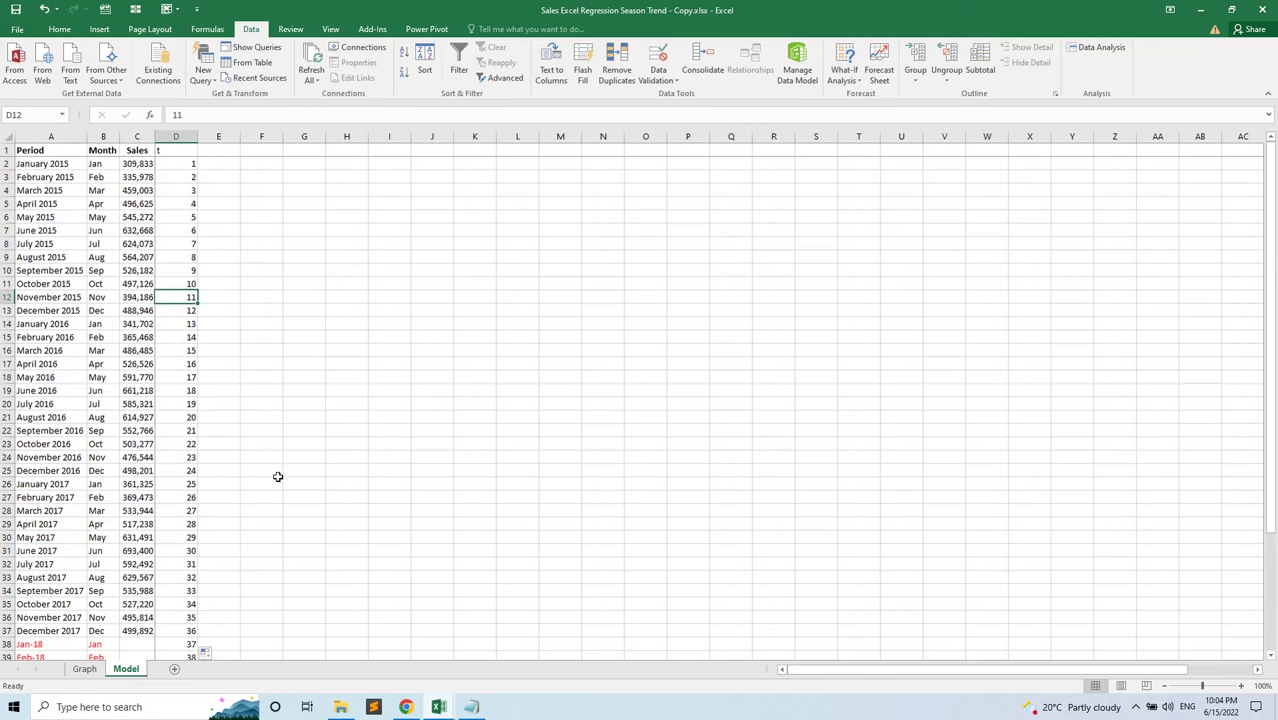
pyautogui.moveTo(102, 166); pyautogui.dragTo(116, 299)
pyautogui.hotkey('ctrl', 'c')
# Paste the copied Jan–Nov month names transposed into E1:O1 with Paste Special
pyautogui.click(219, 150)
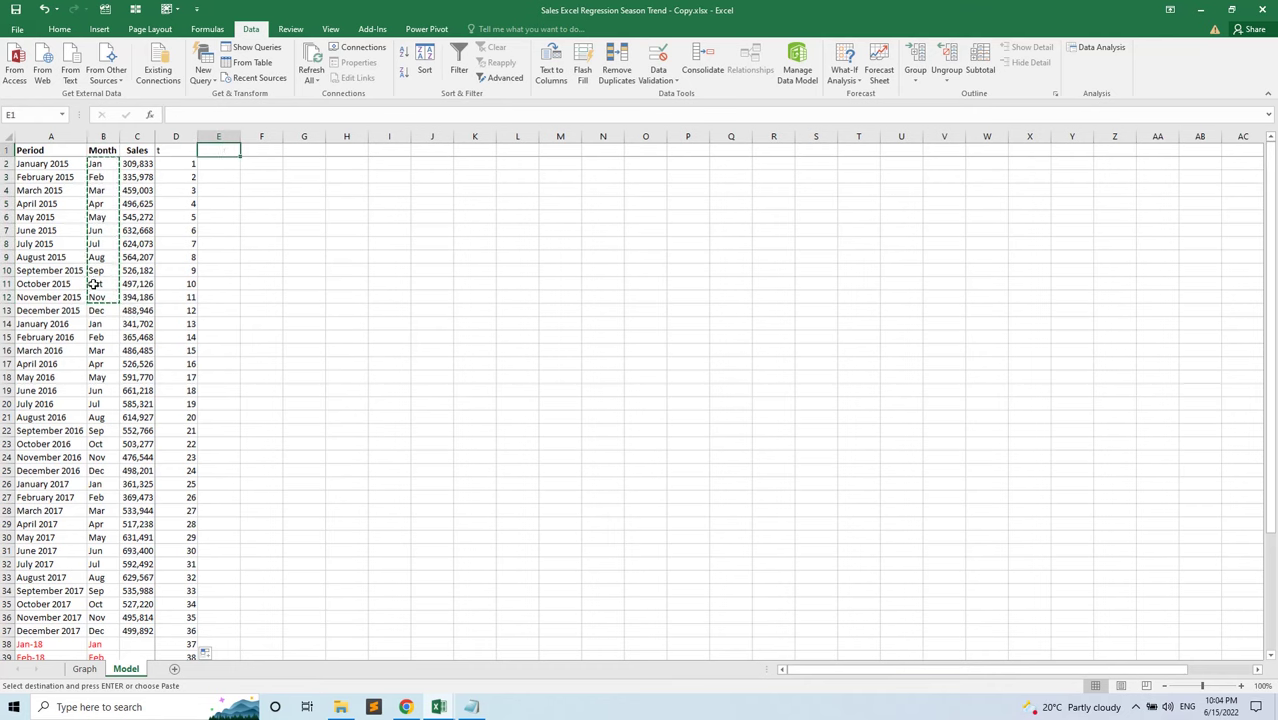
pyautogui.click(59, 29)
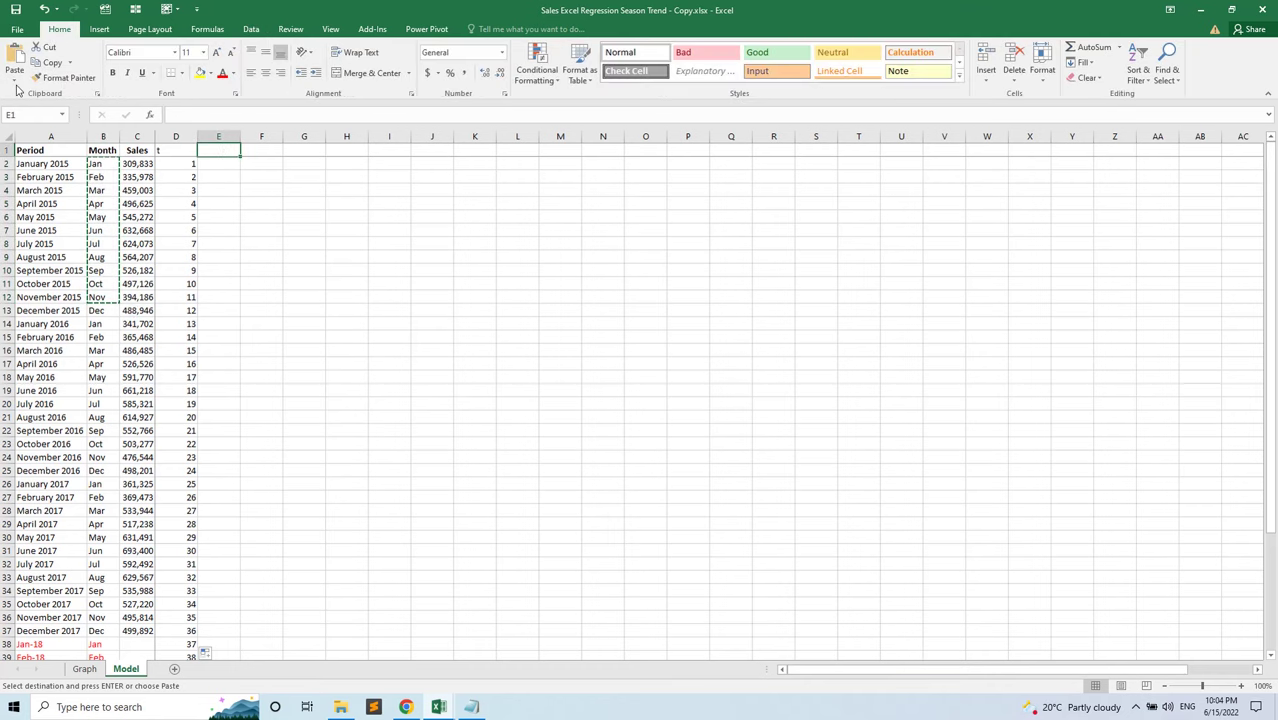
pyautogui.click(15, 84)
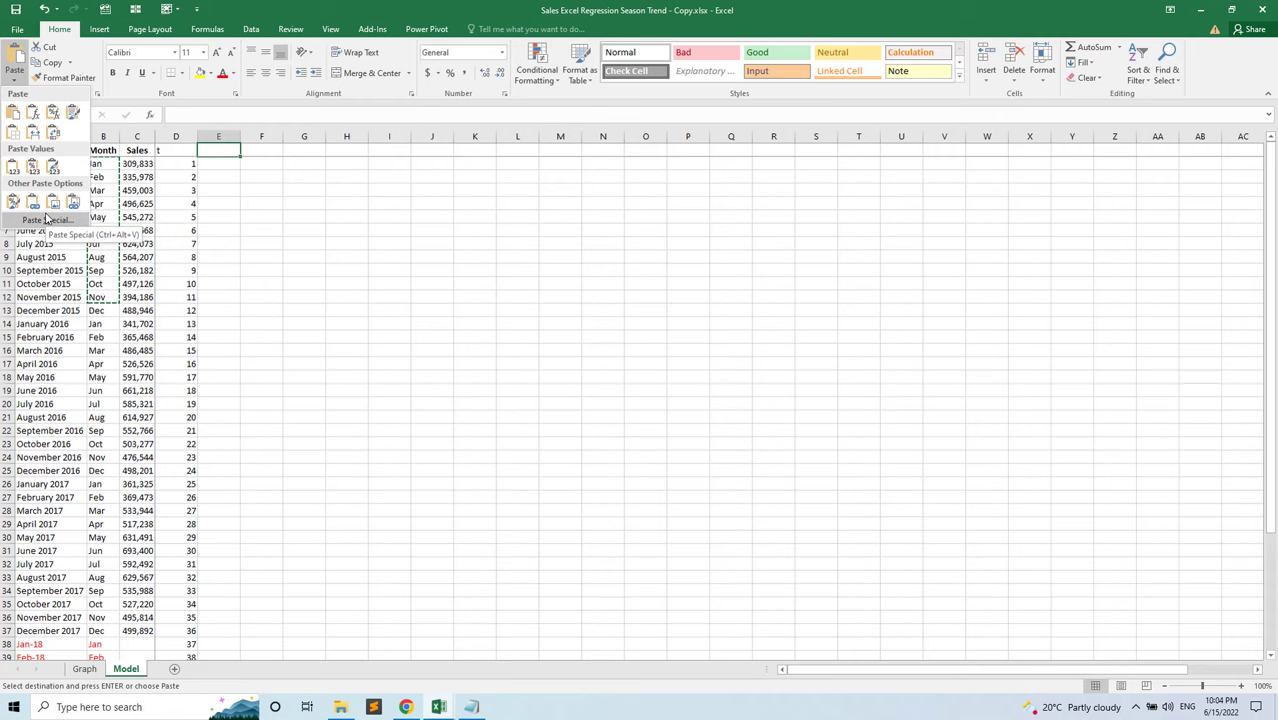
pyautogui.click(48, 220)
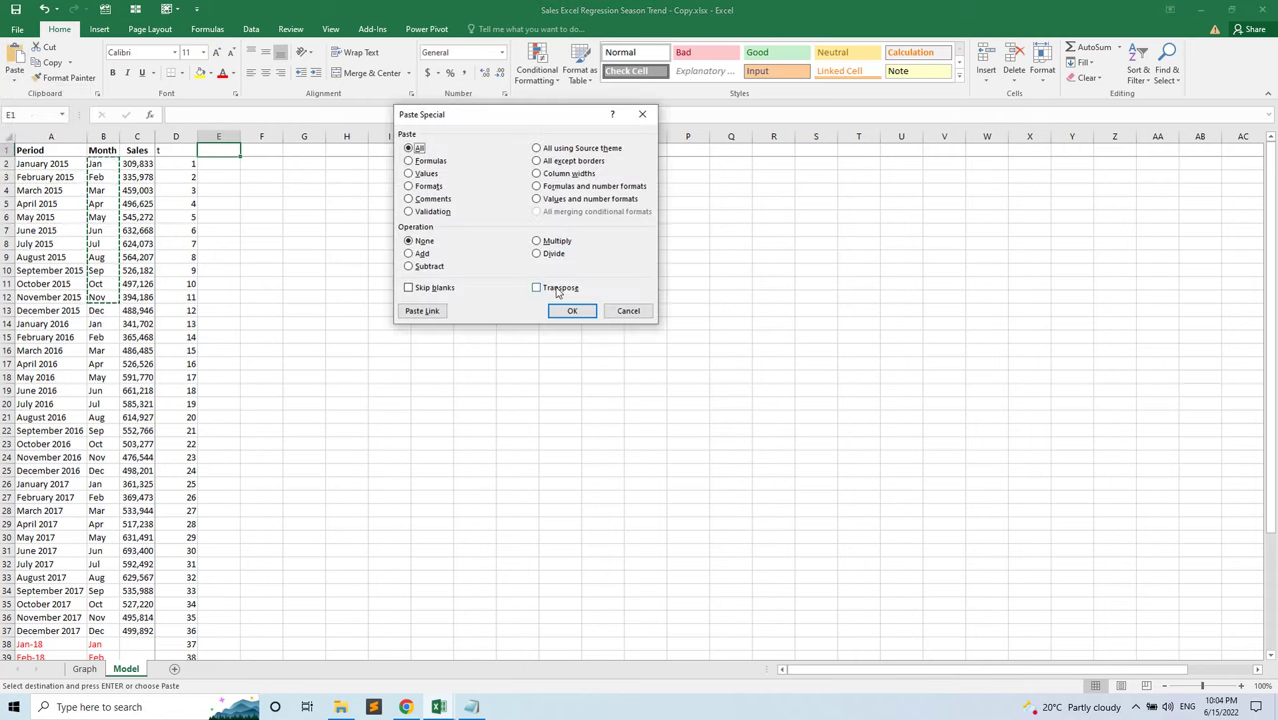
pyautogui.click(558, 289)
pyautogui.click(574, 311)
pyautogui.click(379, 242)
pyautogui.click(227, 165)
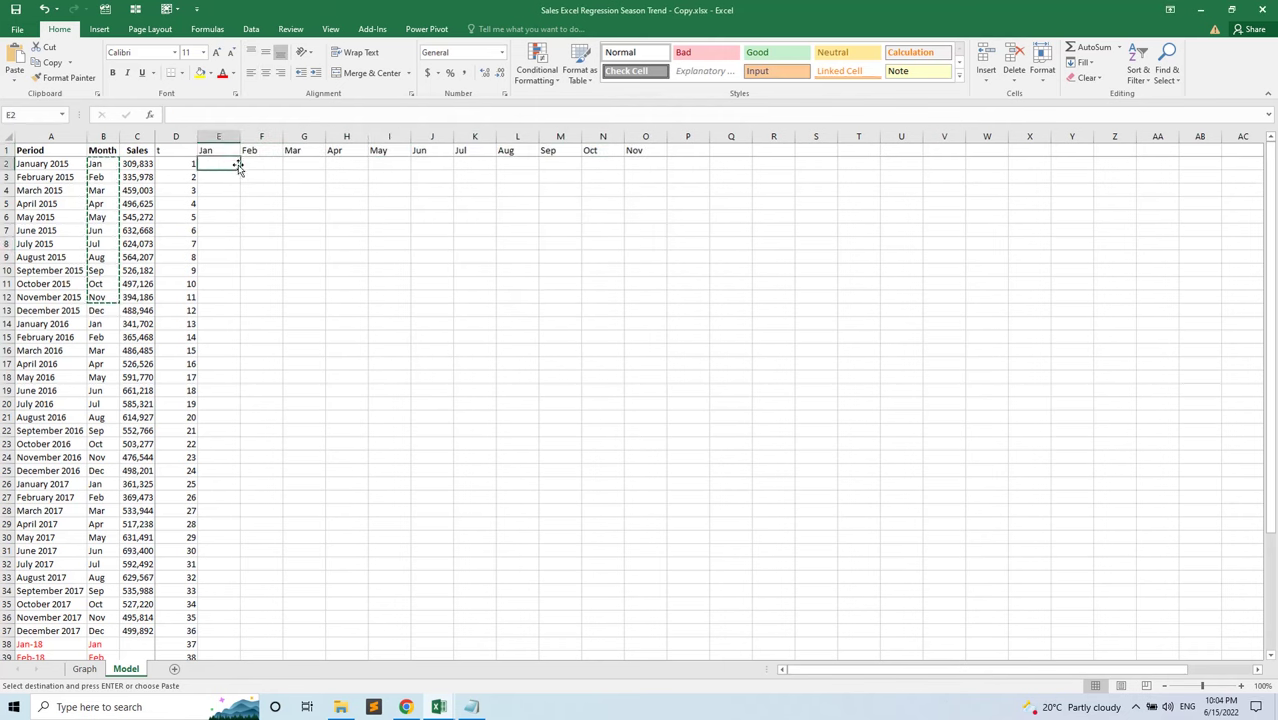
# Enter =IF(B2=E1,1,0) in E2 to flag January rows
pyautogui.write('=if(')
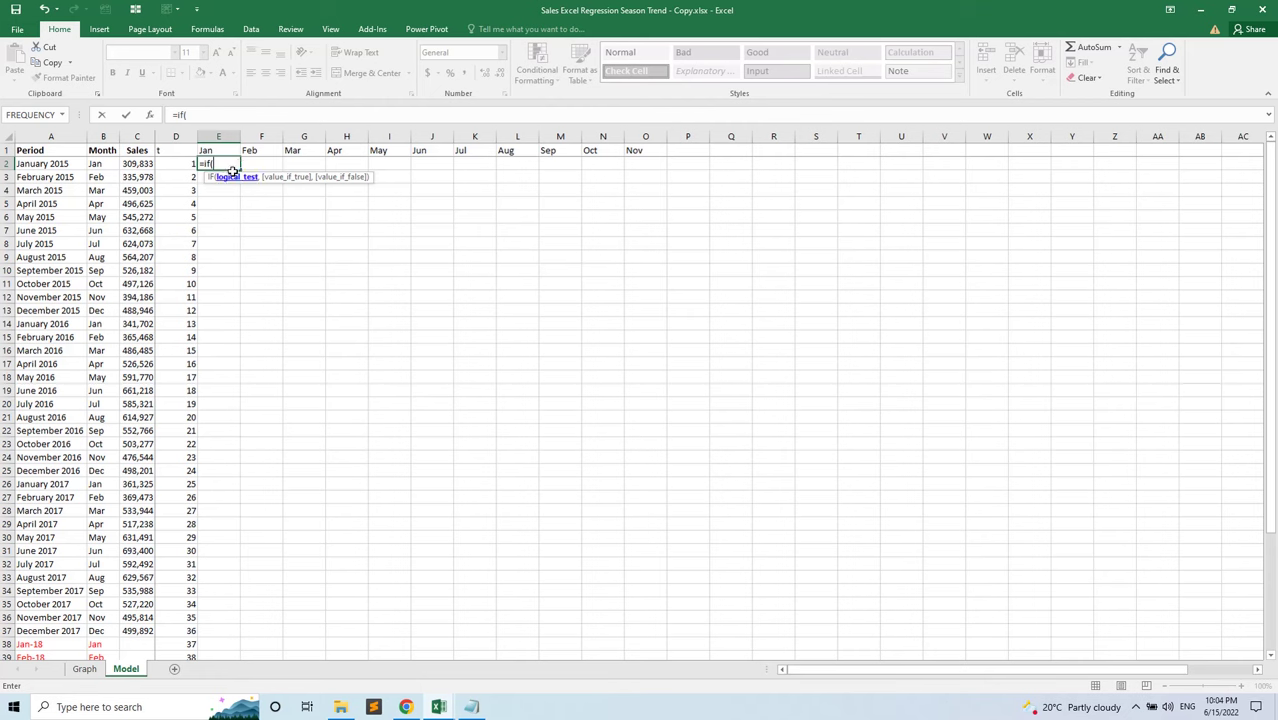
pyautogui.click(105, 163)
pyautogui.write('=')
pyautogui.click(208, 149)
pyautogui.write(',1,0')
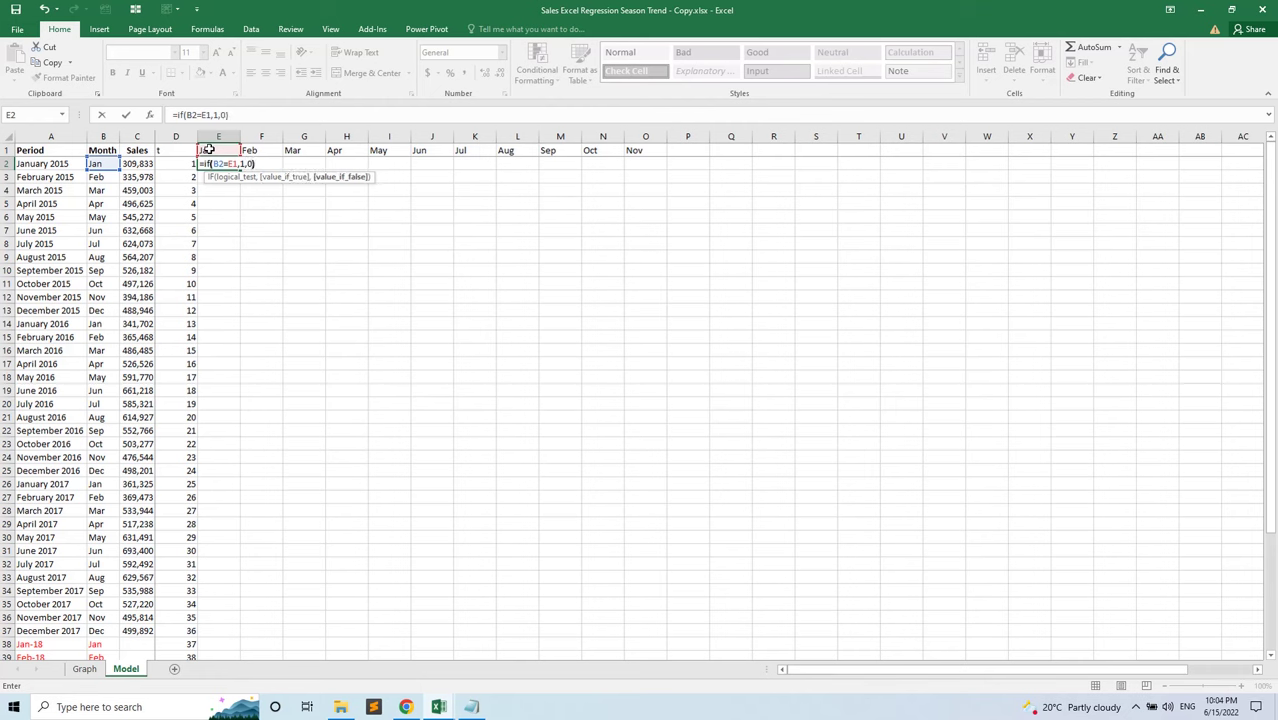
pyautogui.write(')')
pyautogui.press('Return')
# Anchor the B2 column and E1 row references in the E2 formula with F4
pyautogui.click(220, 163)
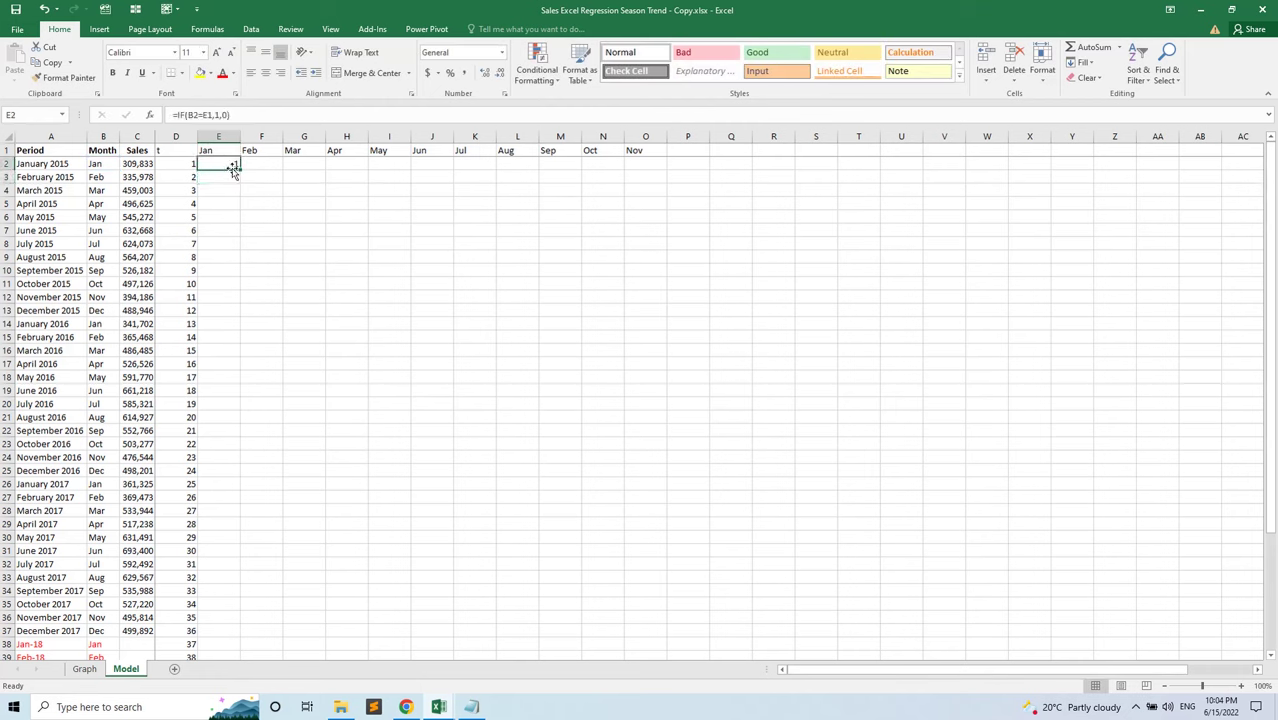
pyautogui.click(192, 115)
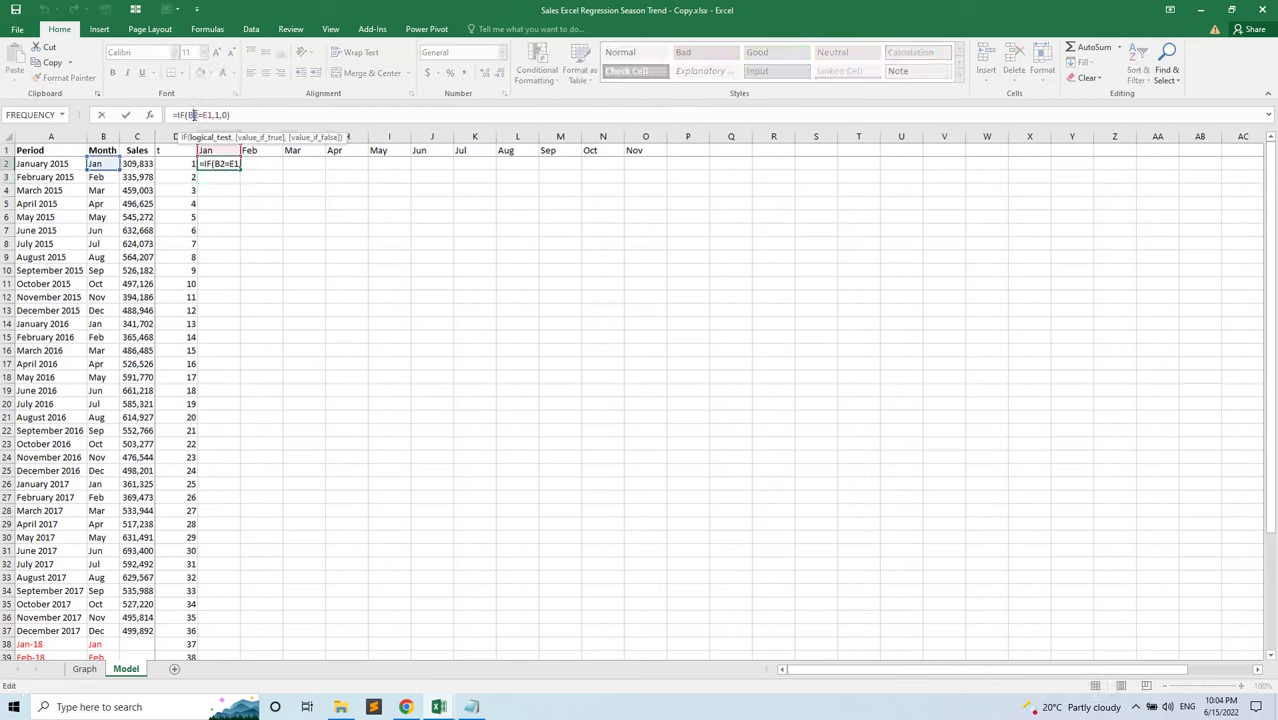
pyautogui.press('F4')
pyautogui.press('F4')
pyautogui.press('F4')
pyautogui.click(214, 115)
pyautogui.press('F4')
pyautogui.press('F4')
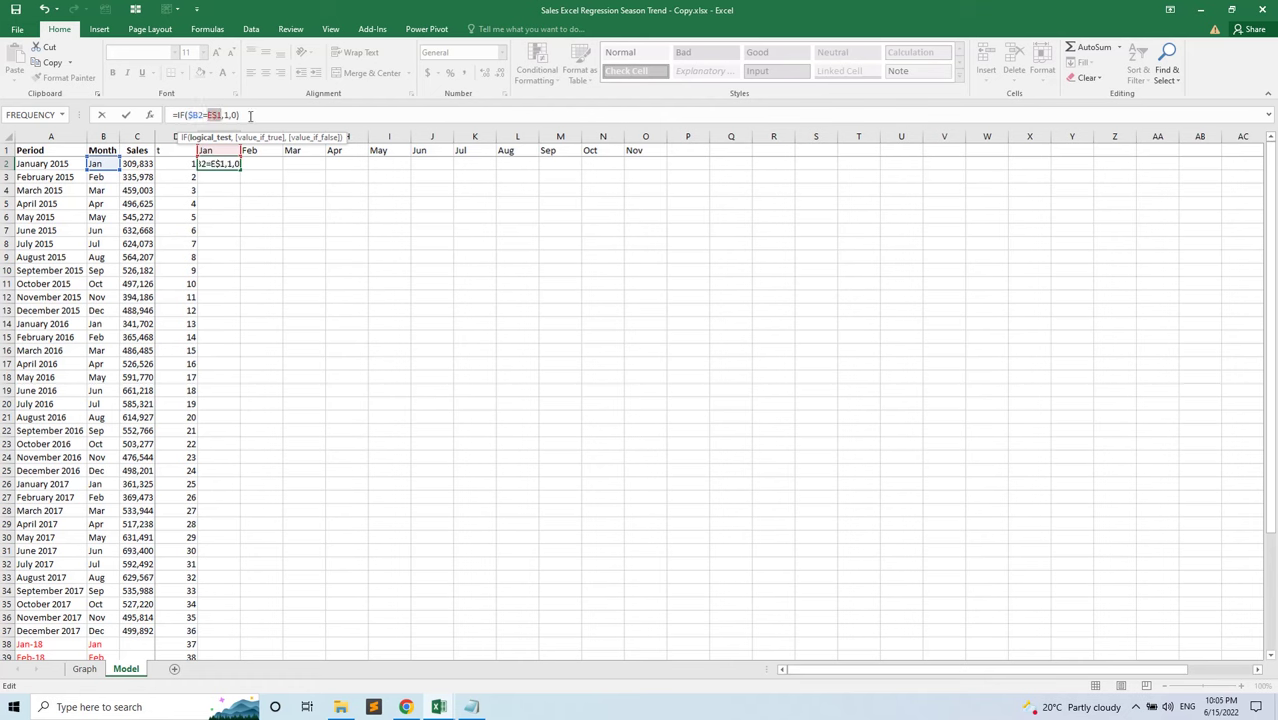
pyautogui.press('Return')
# Fill the month indicator formula across to column O and down through row 49
pyautogui.click(219, 162)
pyautogui.moveTo(241, 170); pyautogui.dragTo(660, 179)
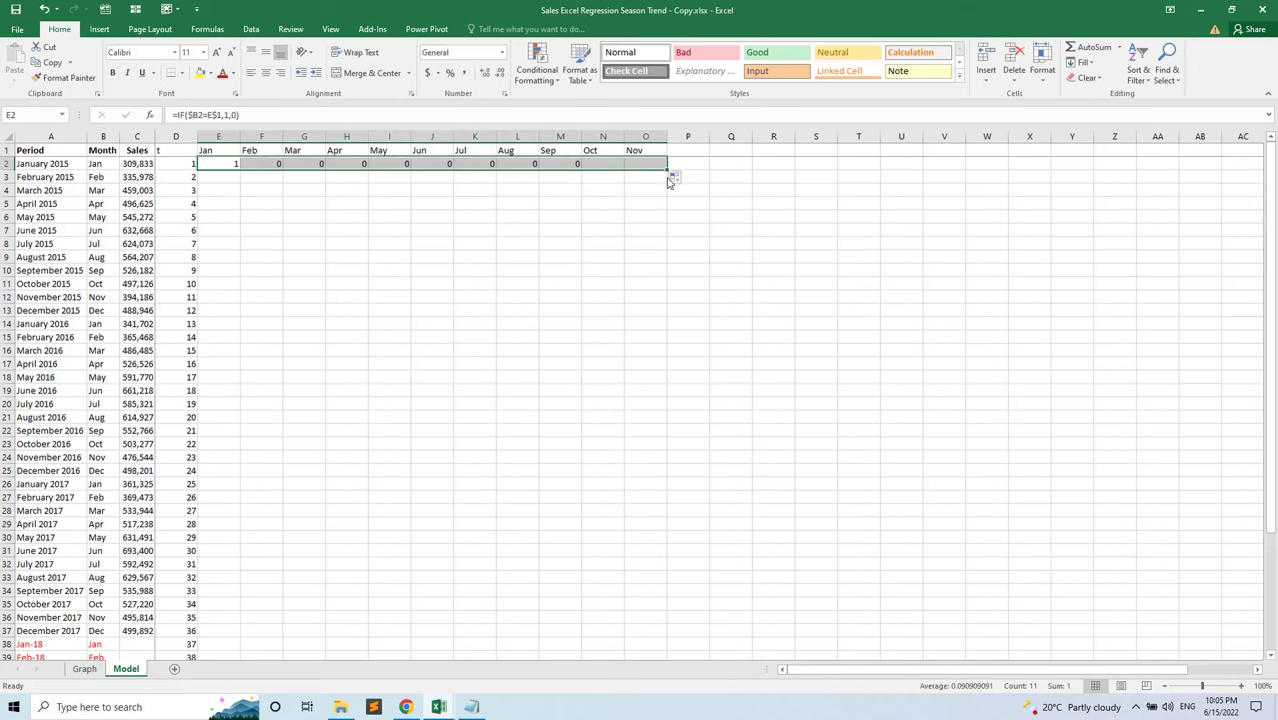
pyautogui.doubleClick(666, 168)
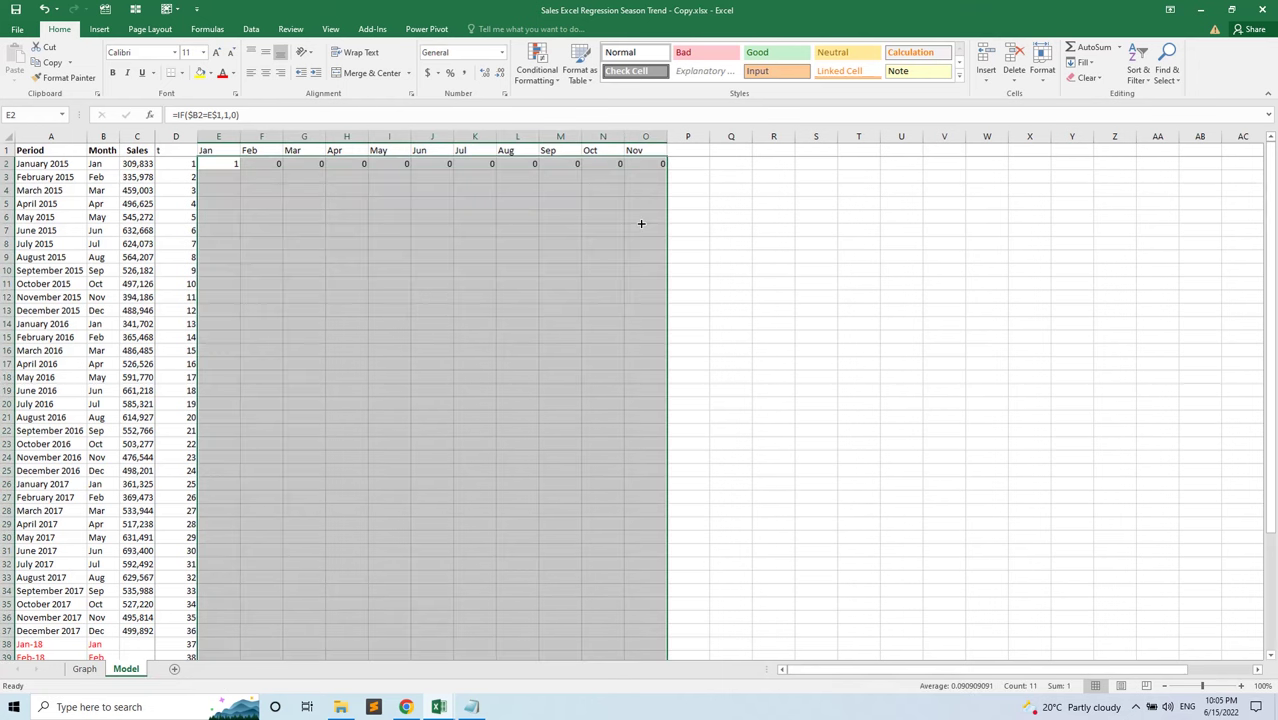
pyautogui.click(237, 204)
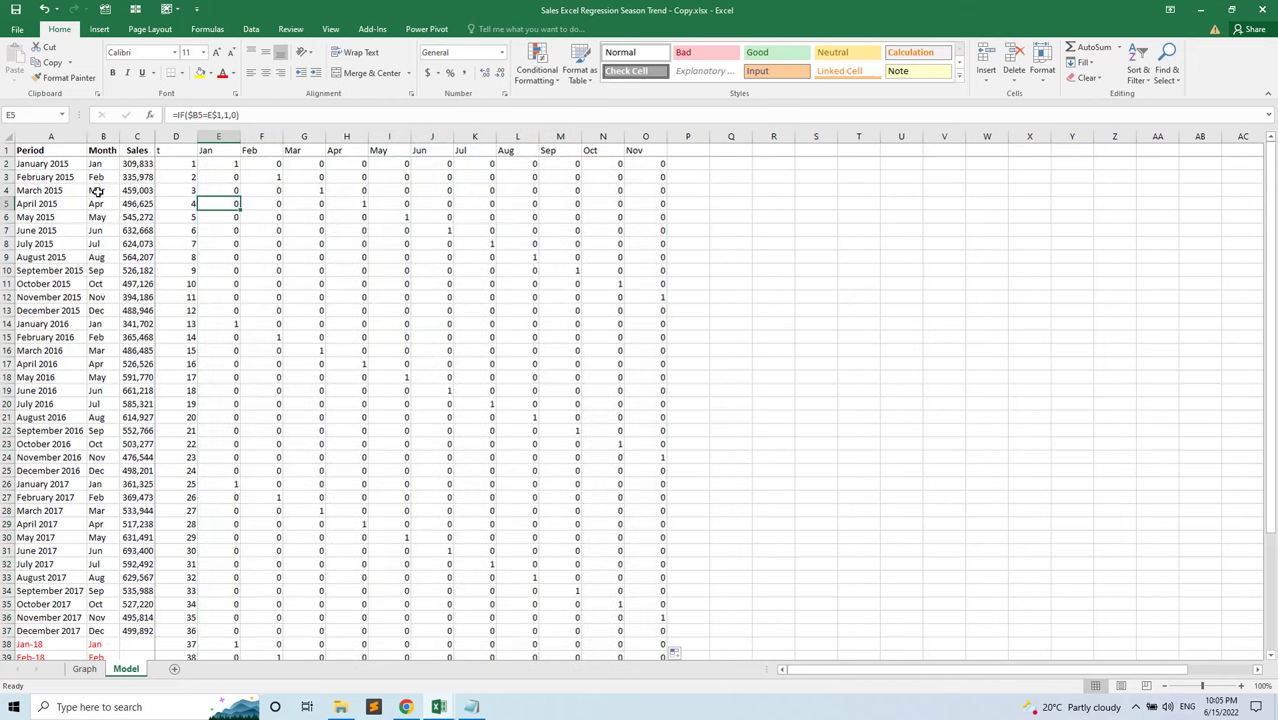
pyautogui.moveTo(97, 192); pyautogui.dragTo(297, 194)
pyautogui.click(300, 192)
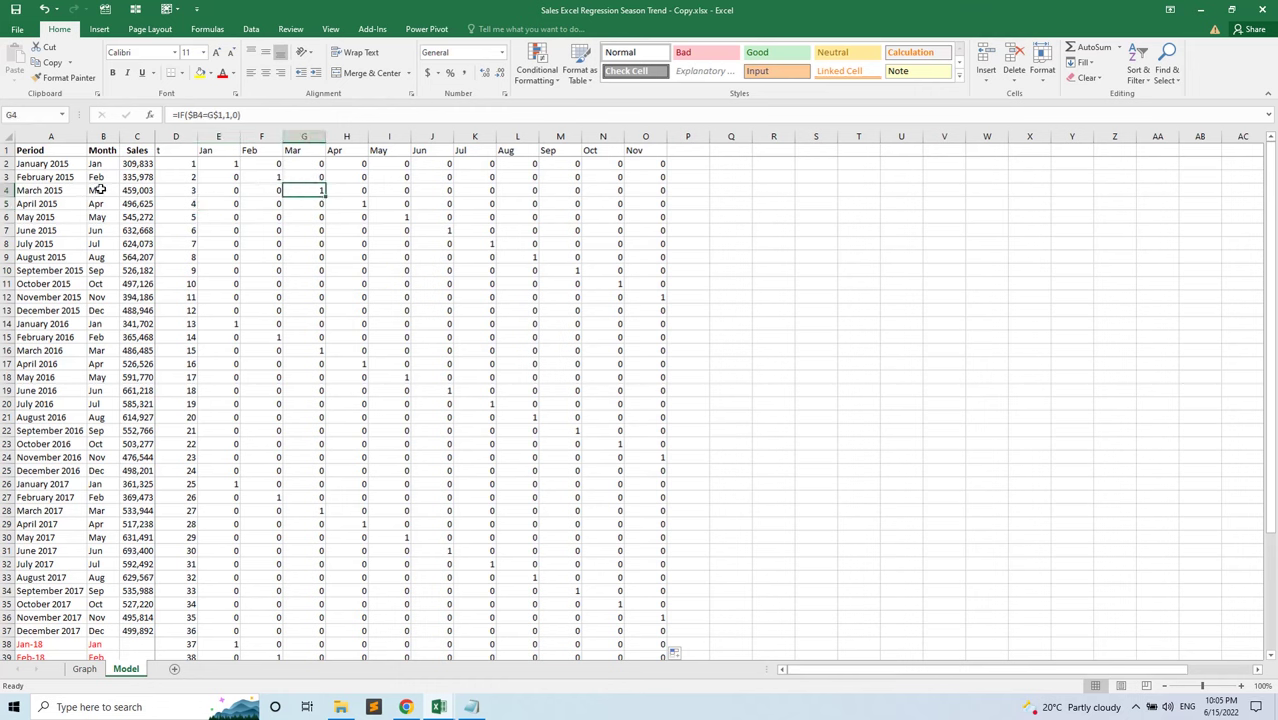
# Review the Mar indicator column and the K13 formula, then go to the Data ribbon
pyautogui.click(313, 150)
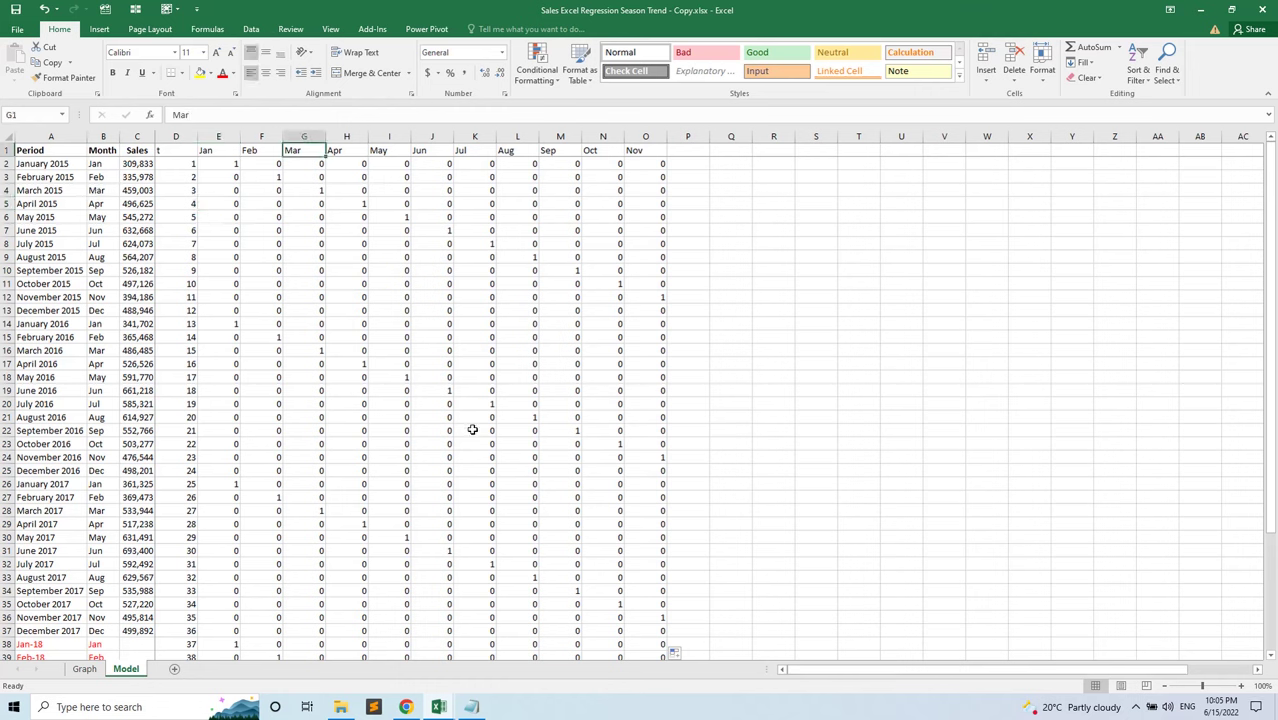
pyautogui.scroll(-12, 472, 429)
pyautogui.scroll(9, 472, 429)
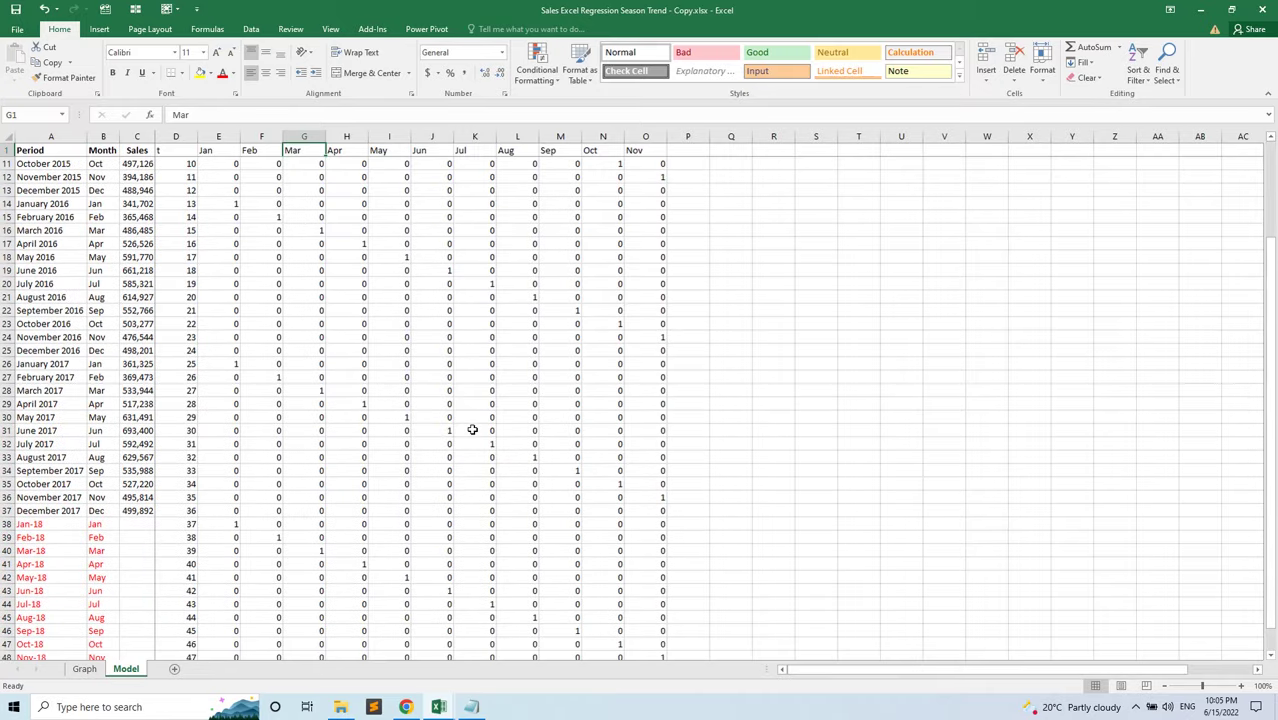
pyautogui.scroll(3, 472, 429)
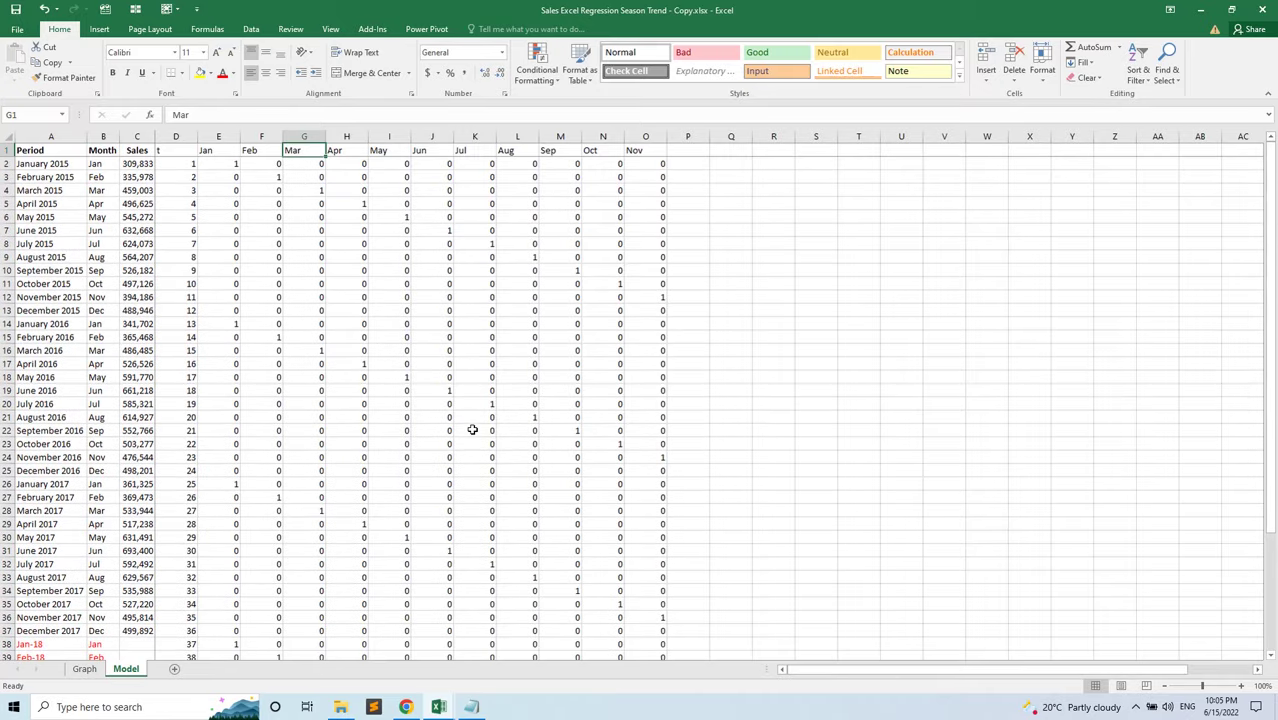
pyautogui.click(474, 310)
pyautogui.click(251, 29)
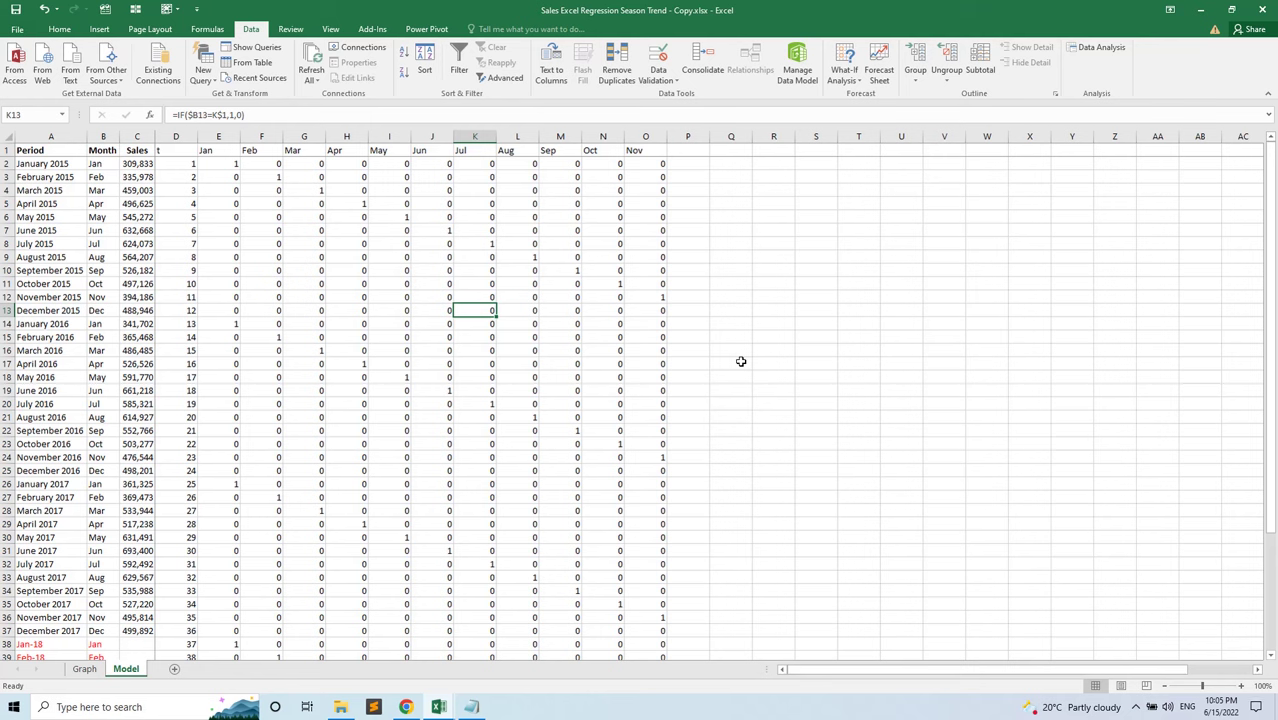
# Choose Regression from the Data Analysis tools
pyautogui.click(1097, 50)
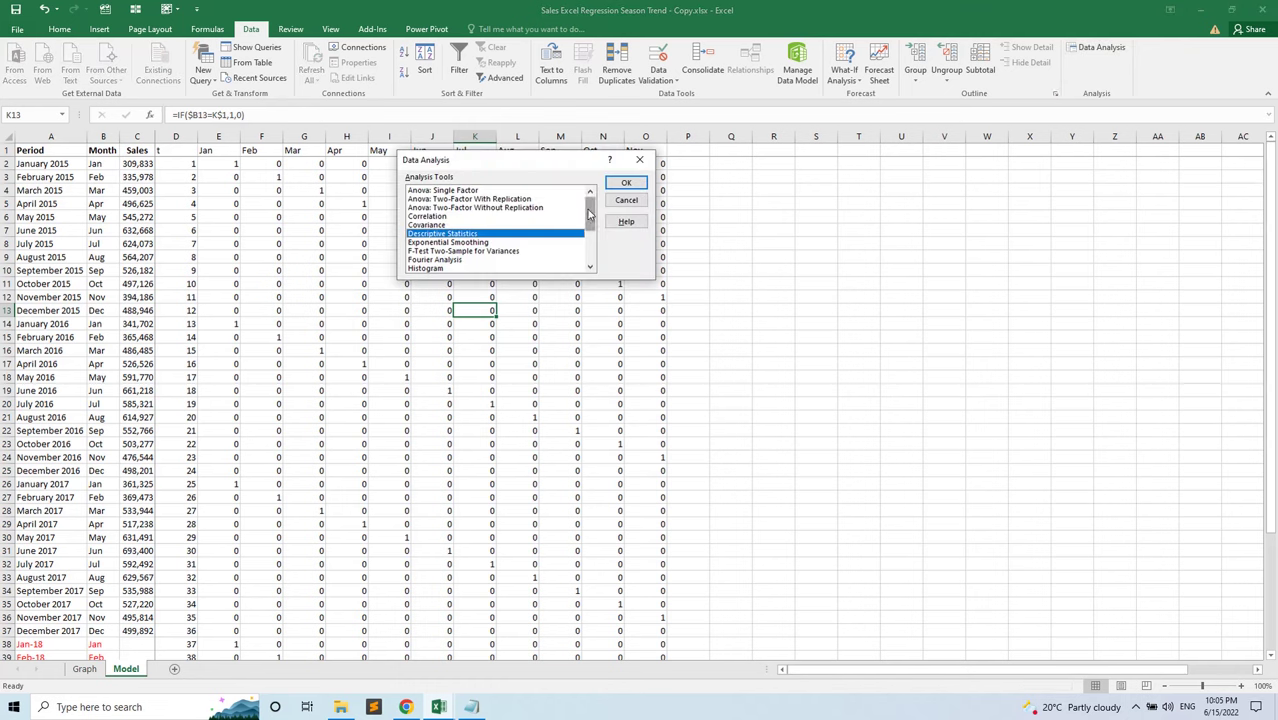
pyautogui.moveTo(590, 215); pyautogui.dragTo(595, 231)
pyautogui.click(458, 260)
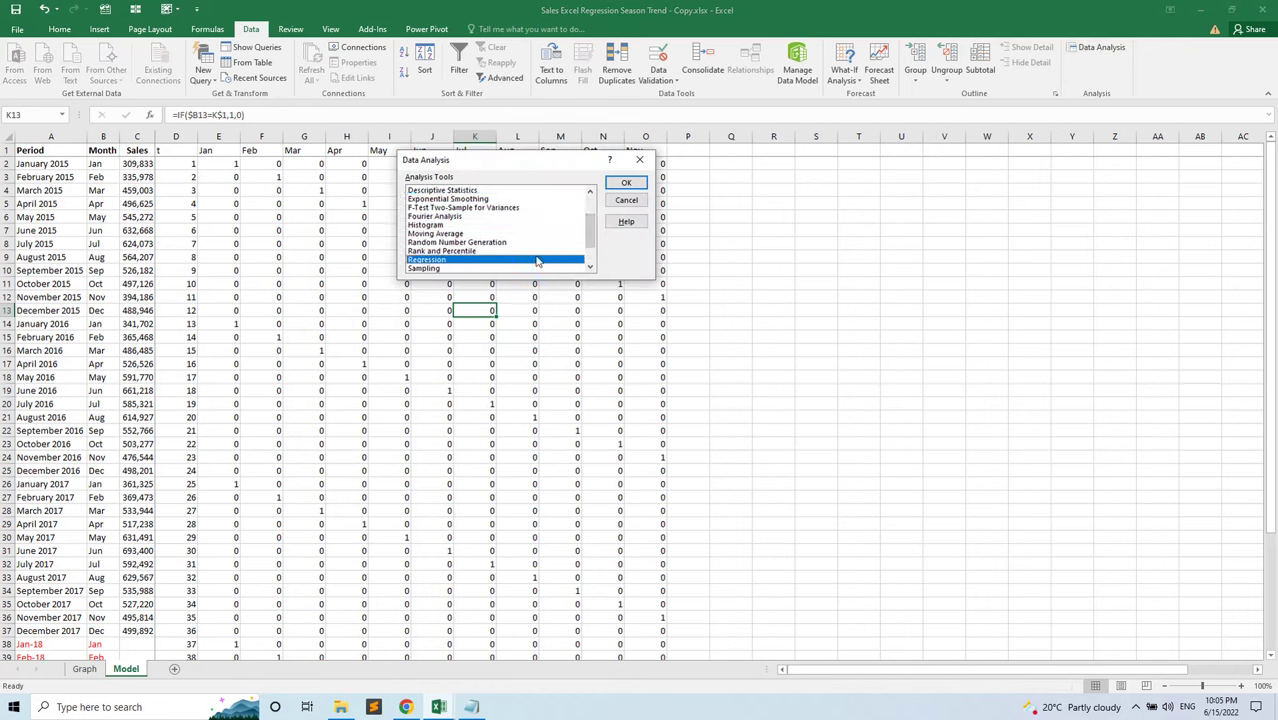
pyautogui.click(626, 183)
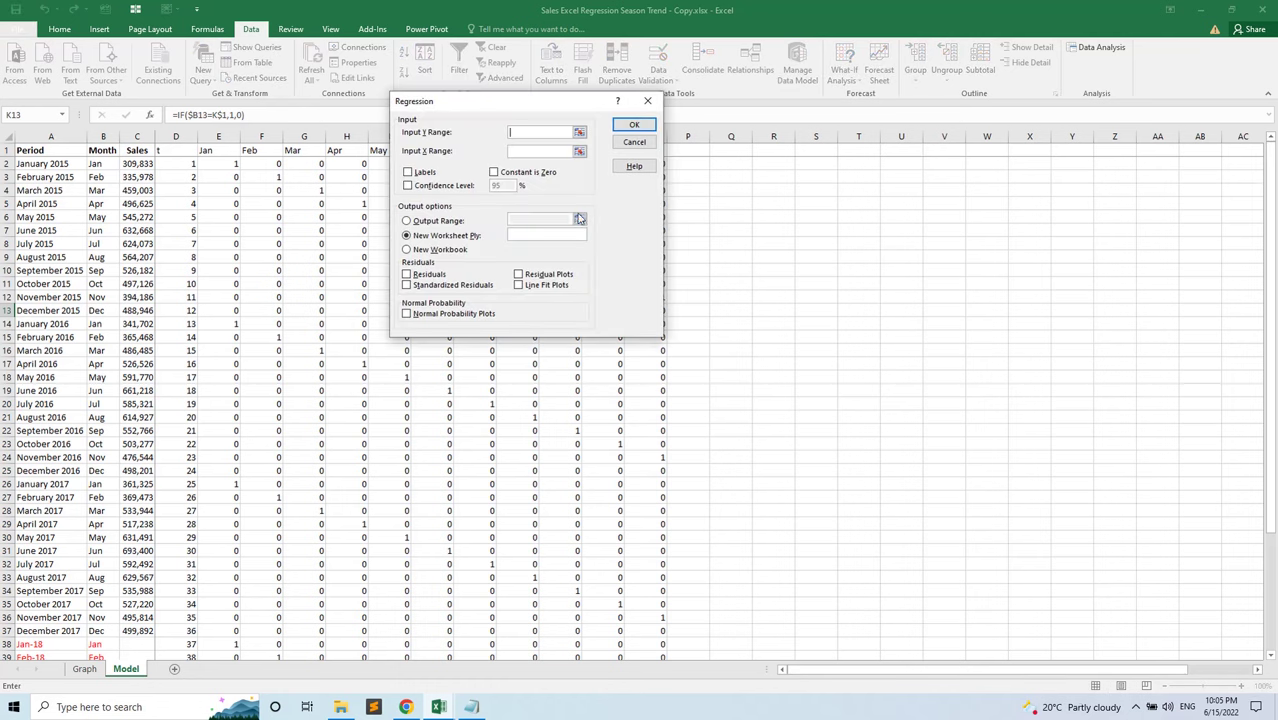
pyautogui.moveTo(541, 105); pyautogui.dragTo(865, 149)
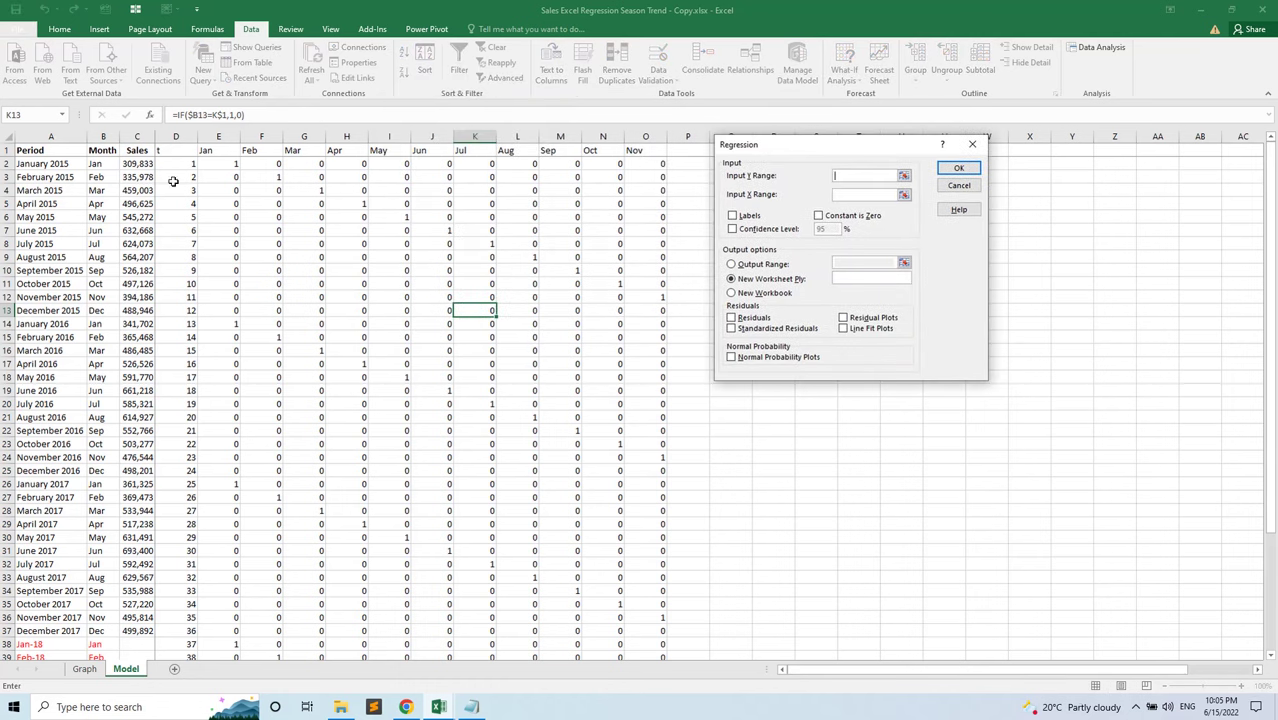
# Run it with Y range C1:C37, X range D1:O37, Labels, Residuals, output to sheet RegressinOutput
pyautogui.click(141, 150)
pyautogui.hotkey('ctrl', 'shift', 'Down')
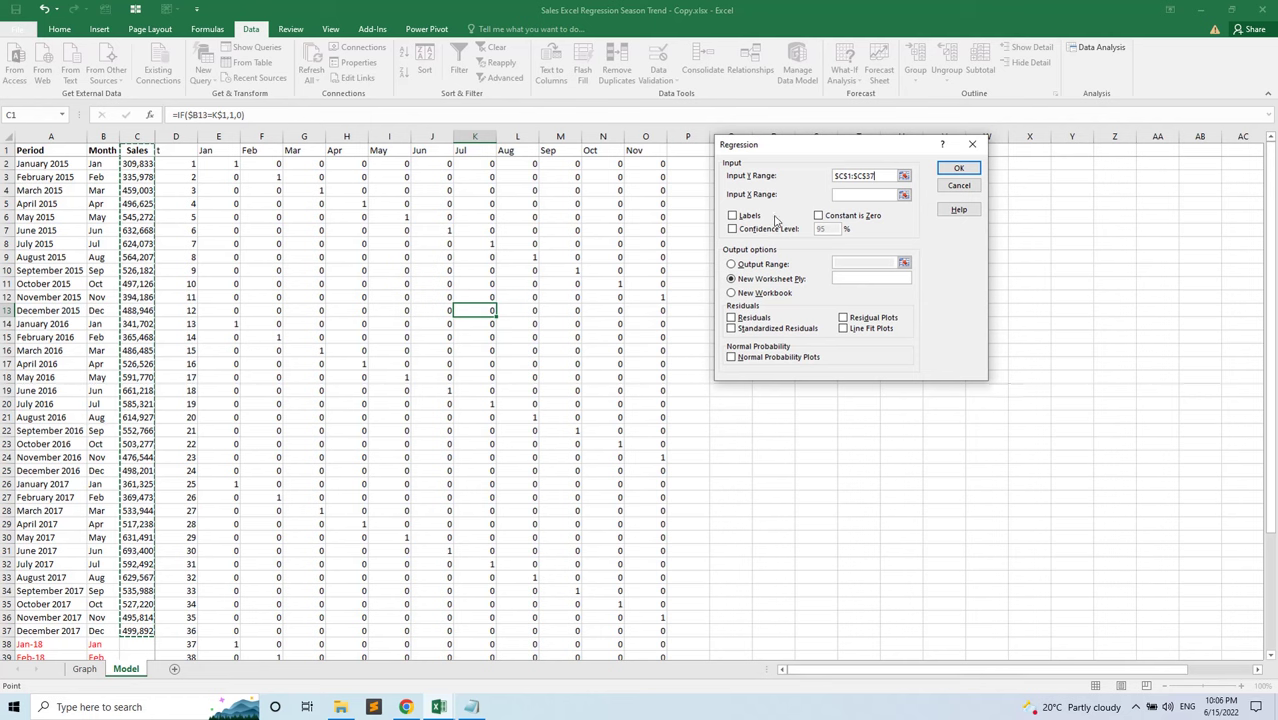
pyautogui.click(855, 196)
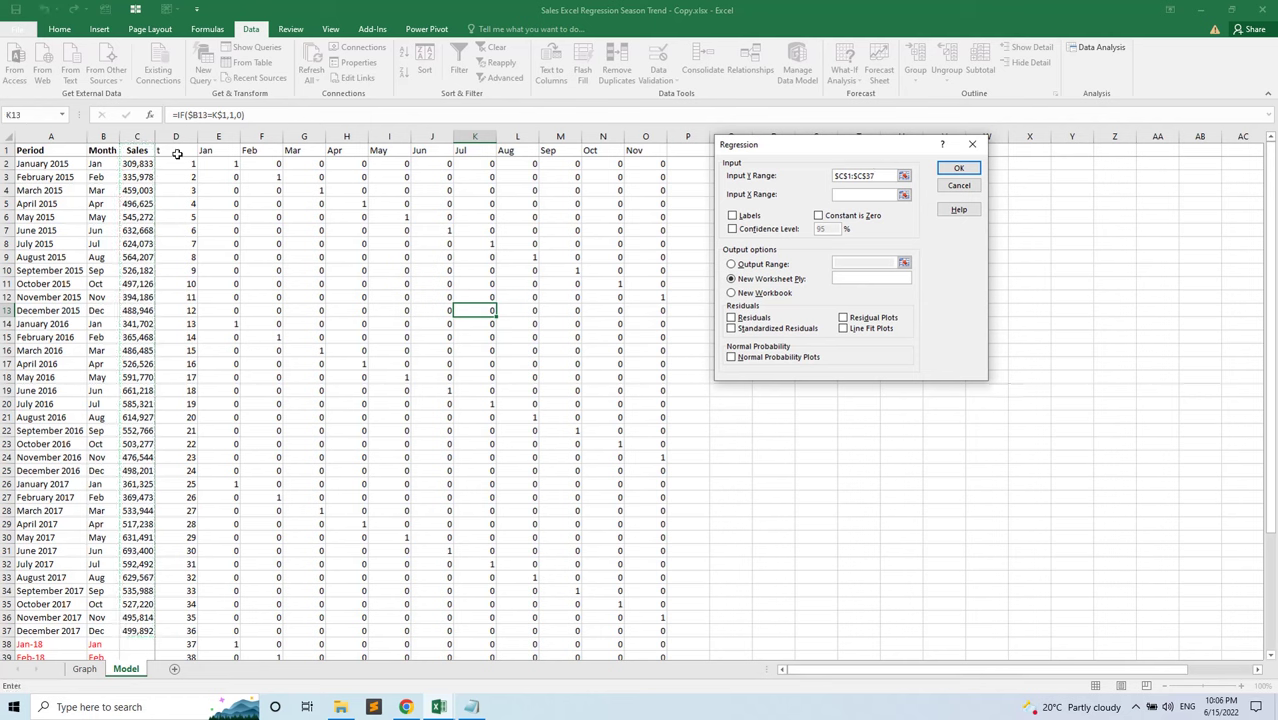
pyautogui.moveTo(176, 153); pyautogui.dragTo(643, 631)
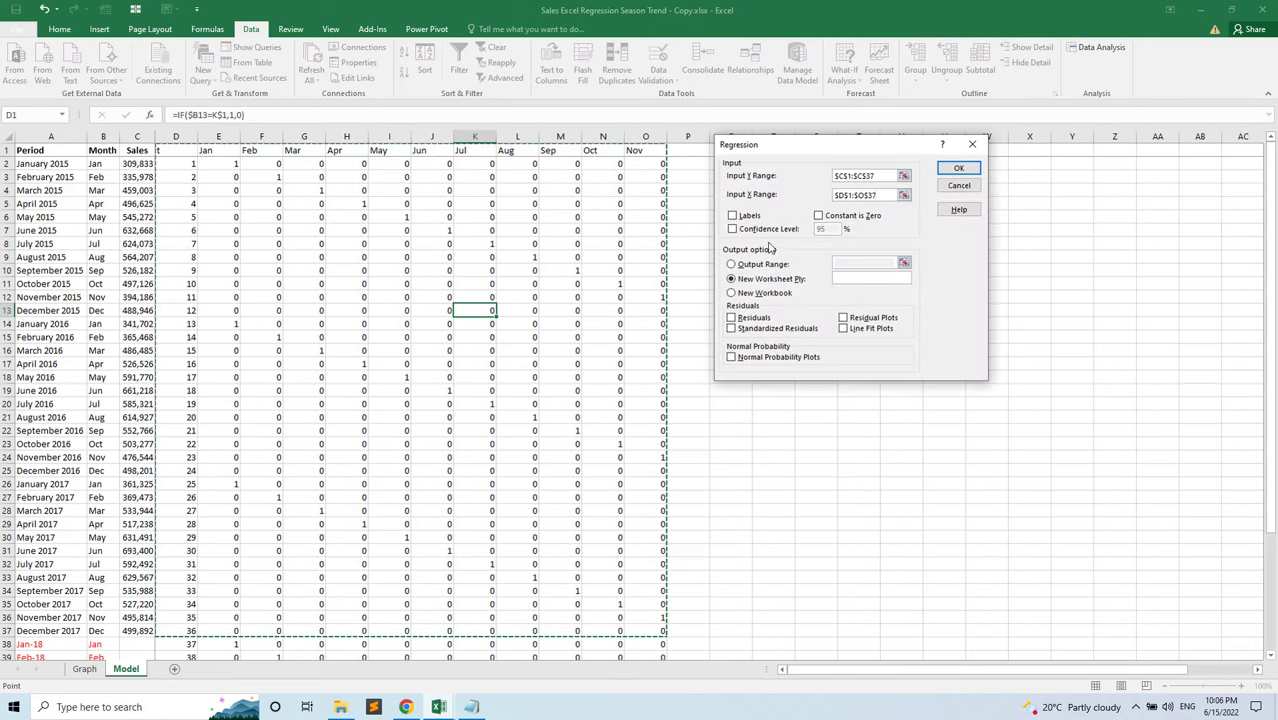
pyautogui.click(732, 216)
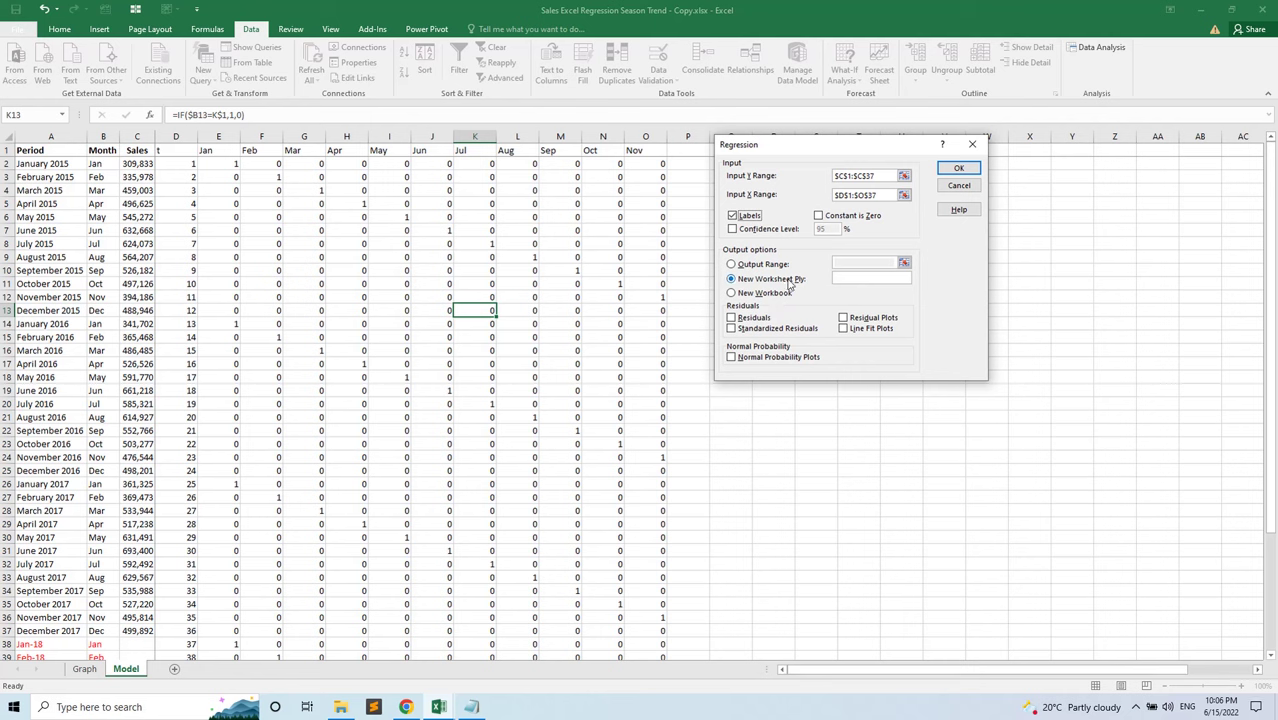
pyautogui.click(731, 318)
pyautogui.click(852, 280)
pyautogui.write('RegressinOutput')
pyautogui.click(958, 168)
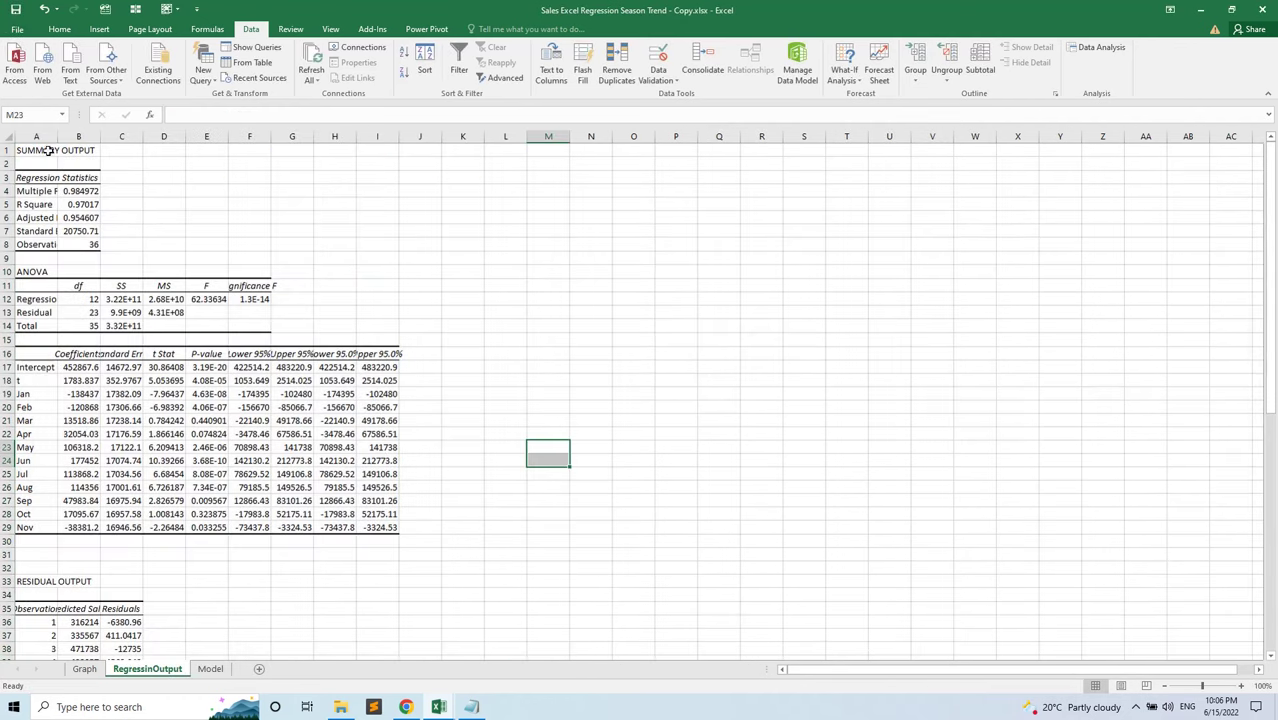
# AutoFit output columns A through J so the full numbers show
pyautogui.moveTo(321, 135); pyautogui.dragTo(400, 135)
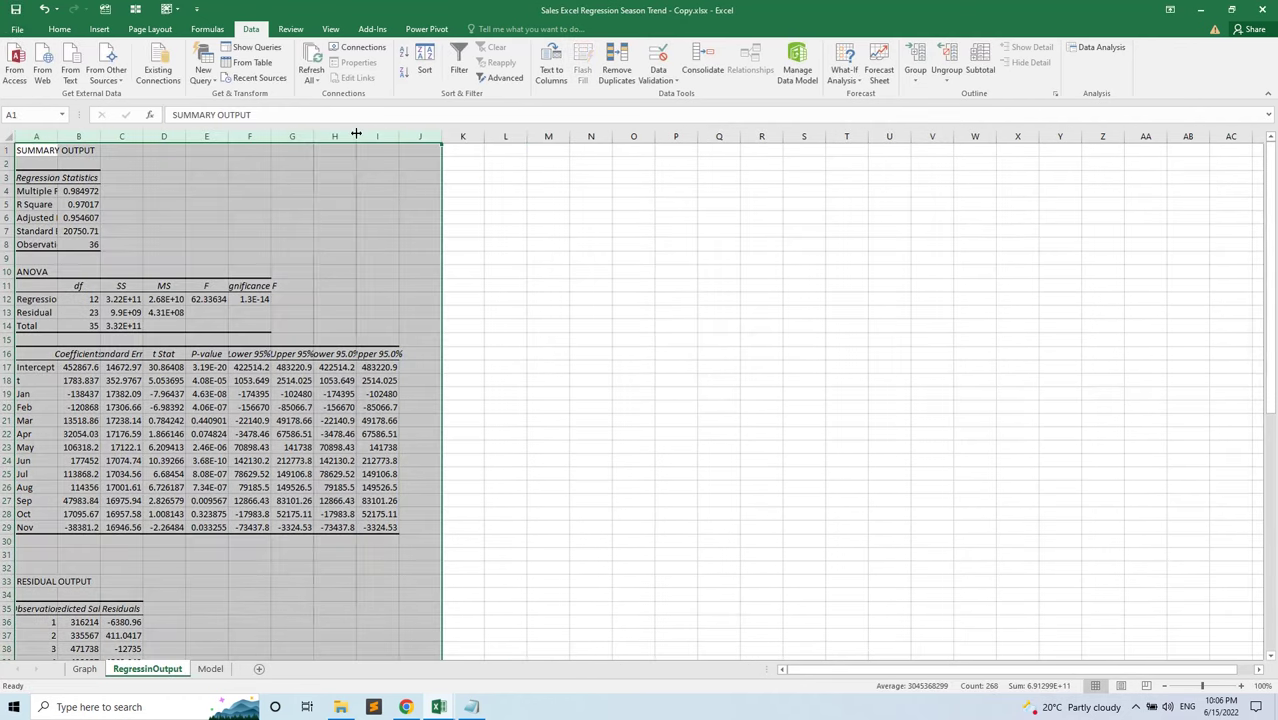
pyautogui.doubleClick(355, 135)
pyautogui.click(445, 285)
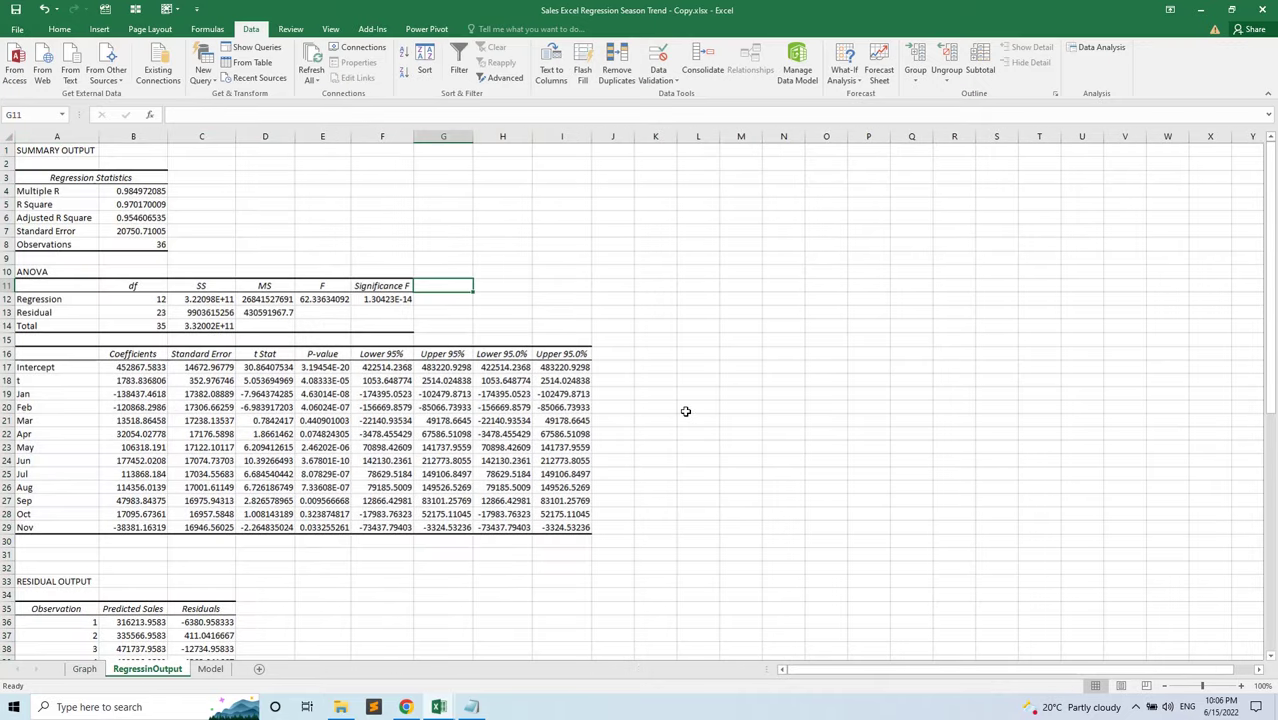
pyautogui.scroll(-3, 685, 411)
pyautogui.scroll(3, 685, 411)
# Check Adjusted R Square, Significance F 1.30423E-14, and the Mar and Oct p-values (0.44, 0.32)
pyautogui.click(57, 216)
pyautogui.click(155, 220)
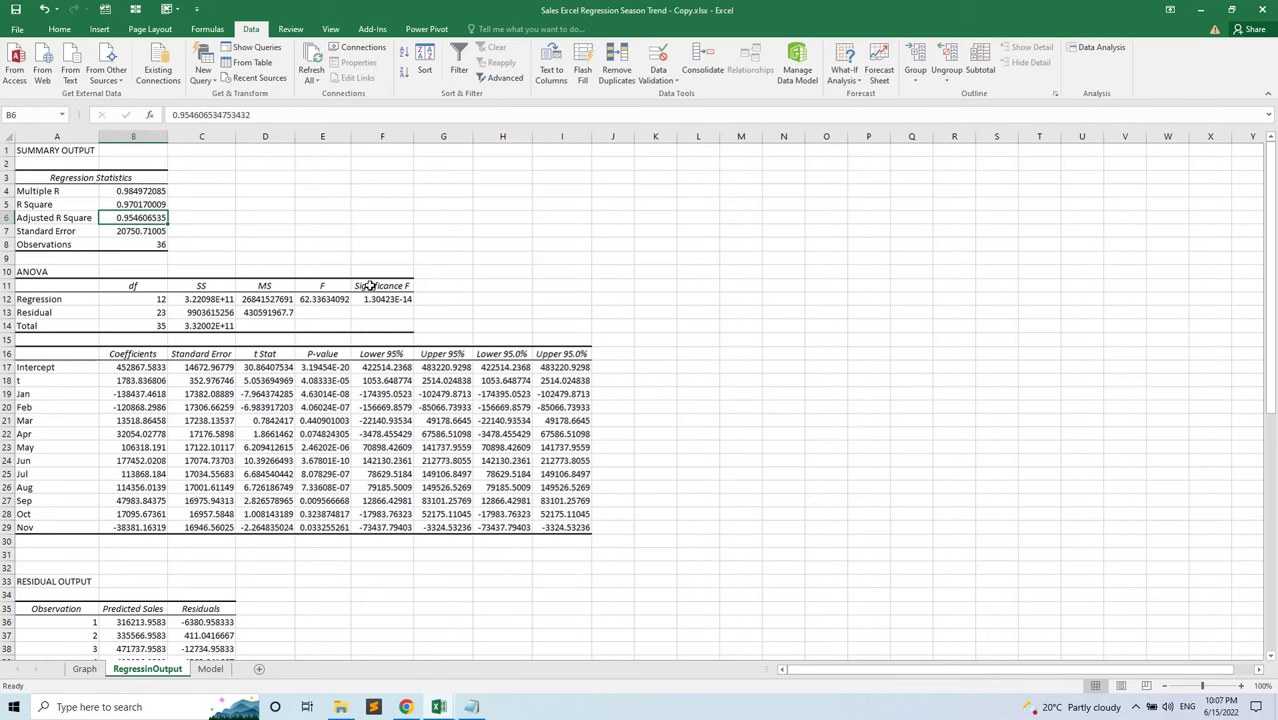
pyautogui.click(372, 302)
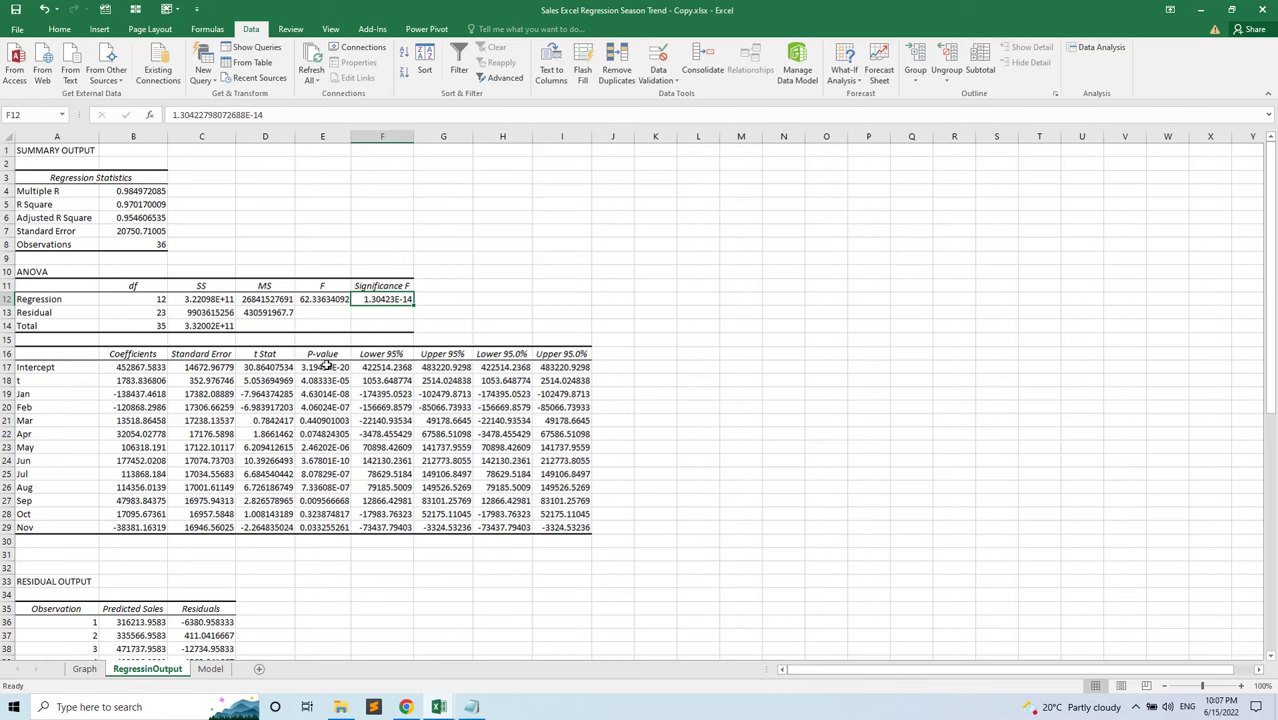
pyautogui.click(326, 420)
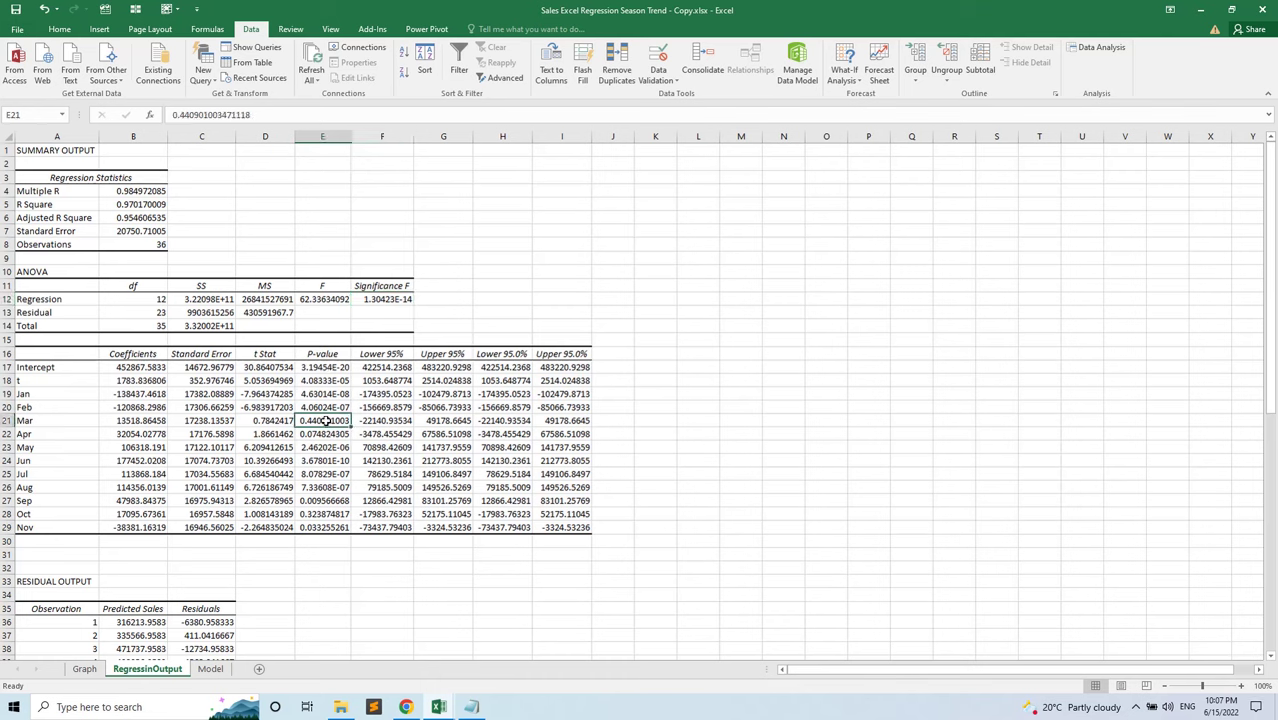
pyautogui.keyDown('ctrl'); pyautogui.click(323, 513); pyautogui.keyUp('ctrl')
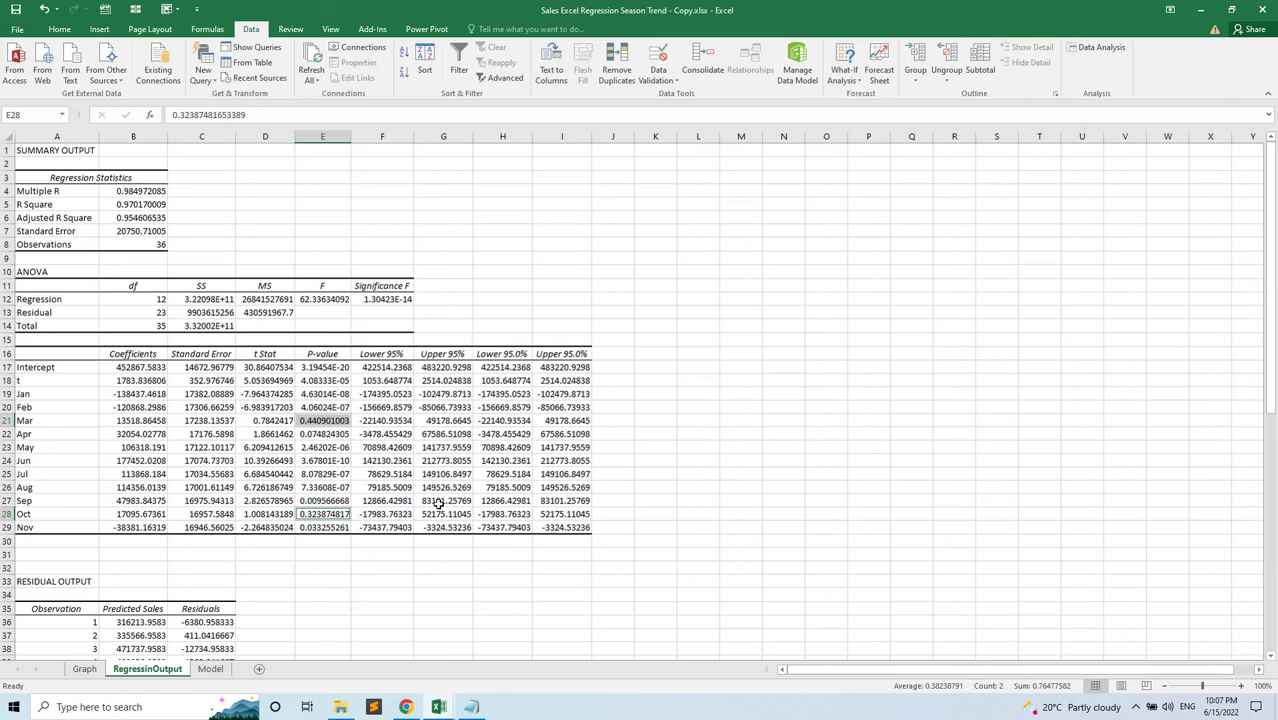
# Copy the Predicted Sales and Residuals block with headers from the regression output
pyautogui.click(699, 443)
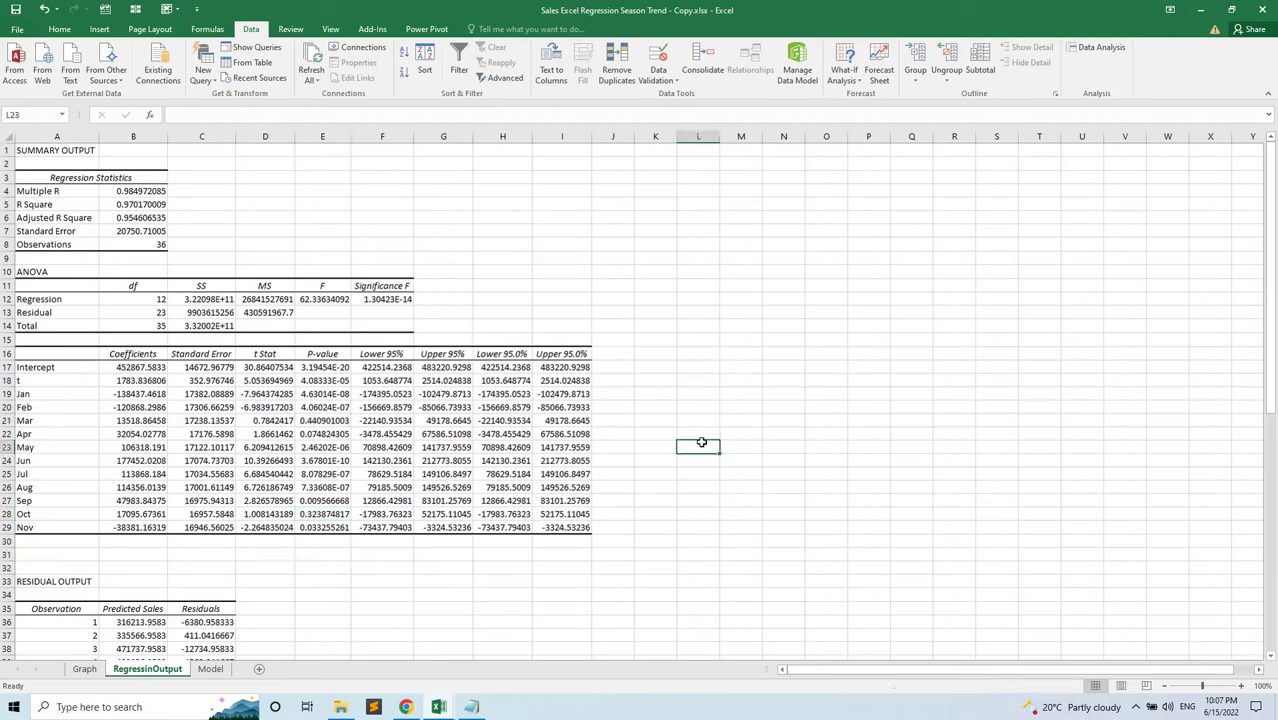
pyautogui.scroll(-6, 706, 442)
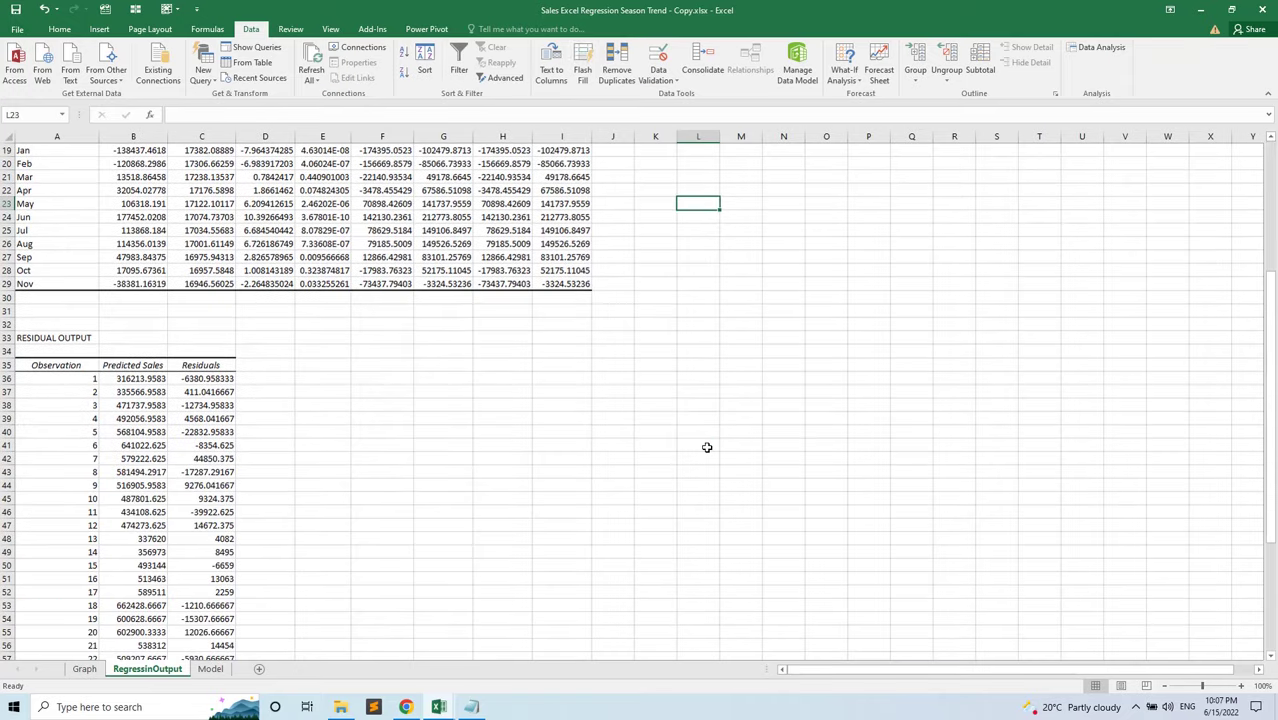
pyautogui.scroll(-3, 706, 447)
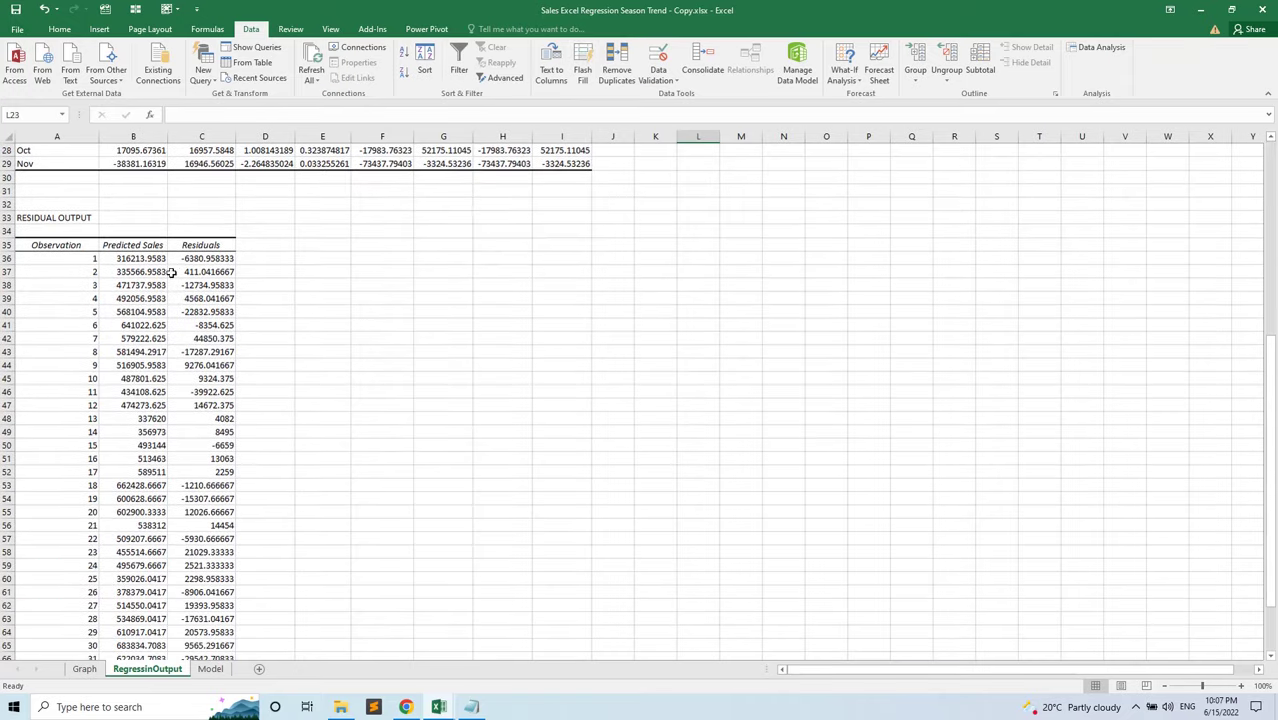
pyautogui.click(138, 256)
pyautogui.moveTo(138, 256); pyautogui.dragTo(160, 627)
pyautogui.click(322, 350)
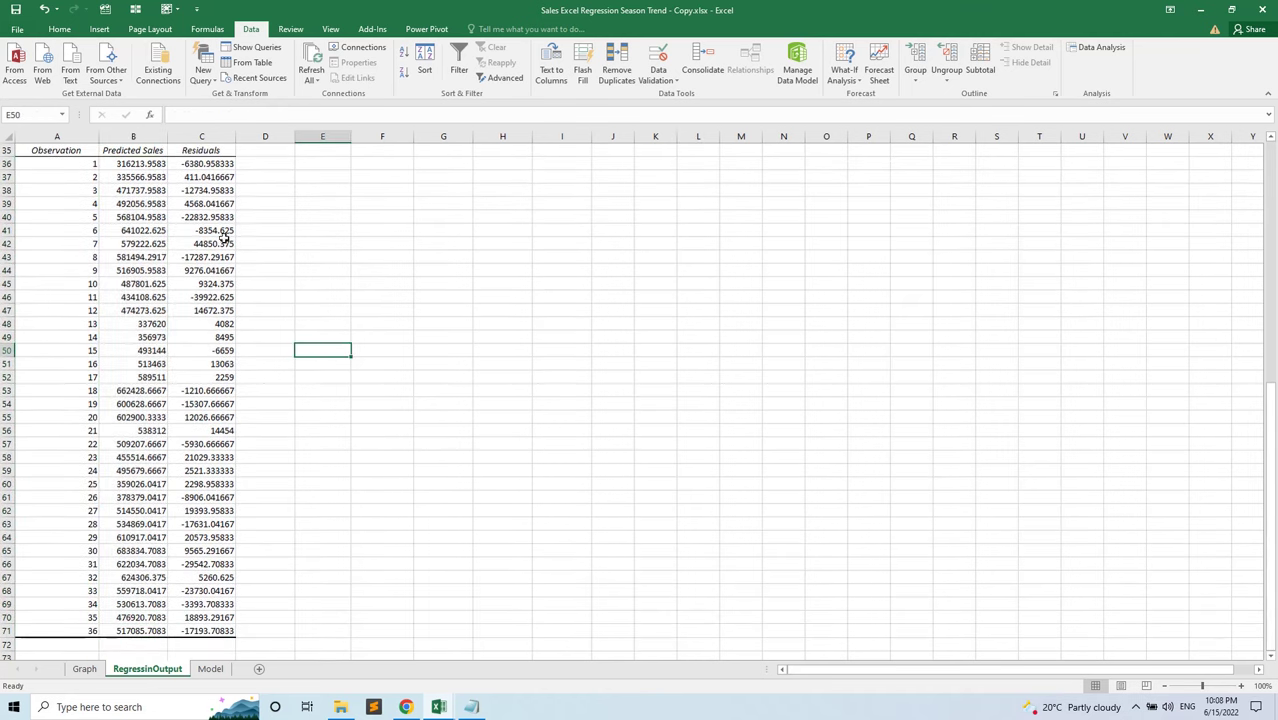
pyautogui.scroll(3, 148, 272)
pyautogui.moveTo(148, 272); pyautogui.dragTo(182, 603)
pyautogui.hotkey('ctrl', 'c')
# Return to the Model sheet and select Q1 as the paste target
pyautogui.scroll(6, 179, 296)
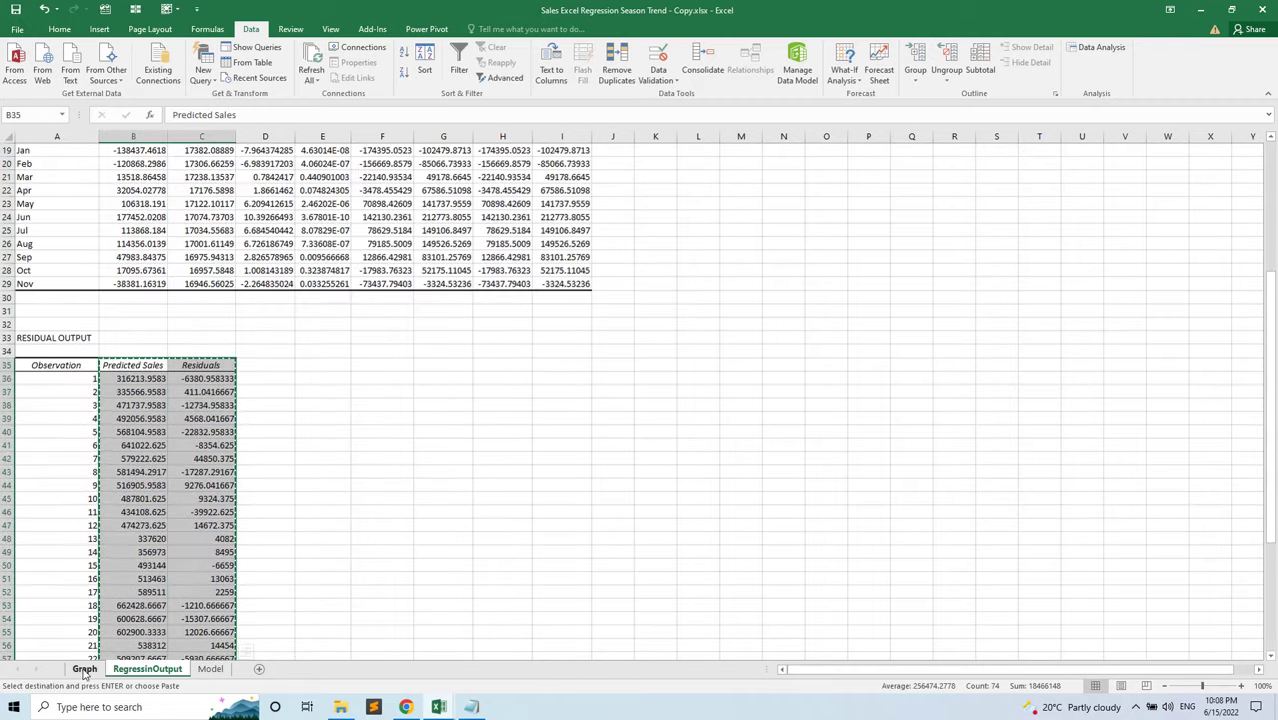
pyautogui.click(200, 670)
pyautogui.click(731, 150)
# Paste Predicted Sales and Residuals at Q1 and AutoFit columns Q and R
pyautogui.hotkey('ctrl', 'v')
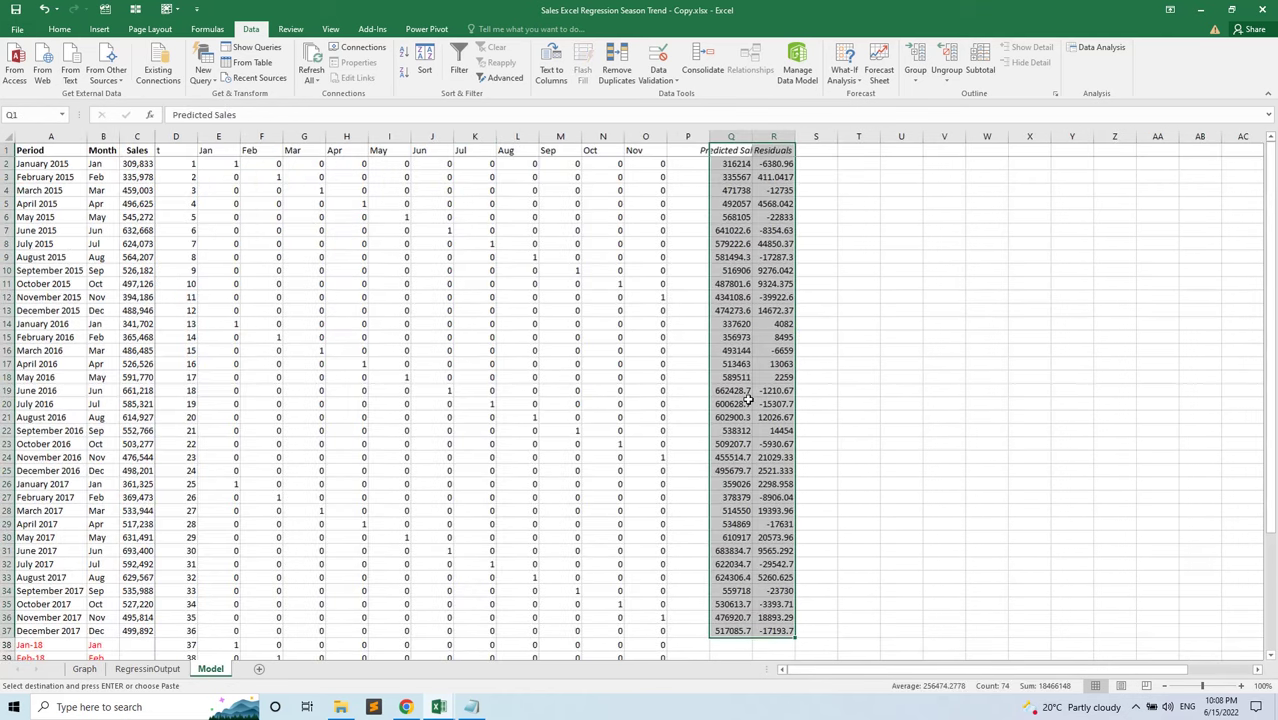
pyautogui.click(738, 163)
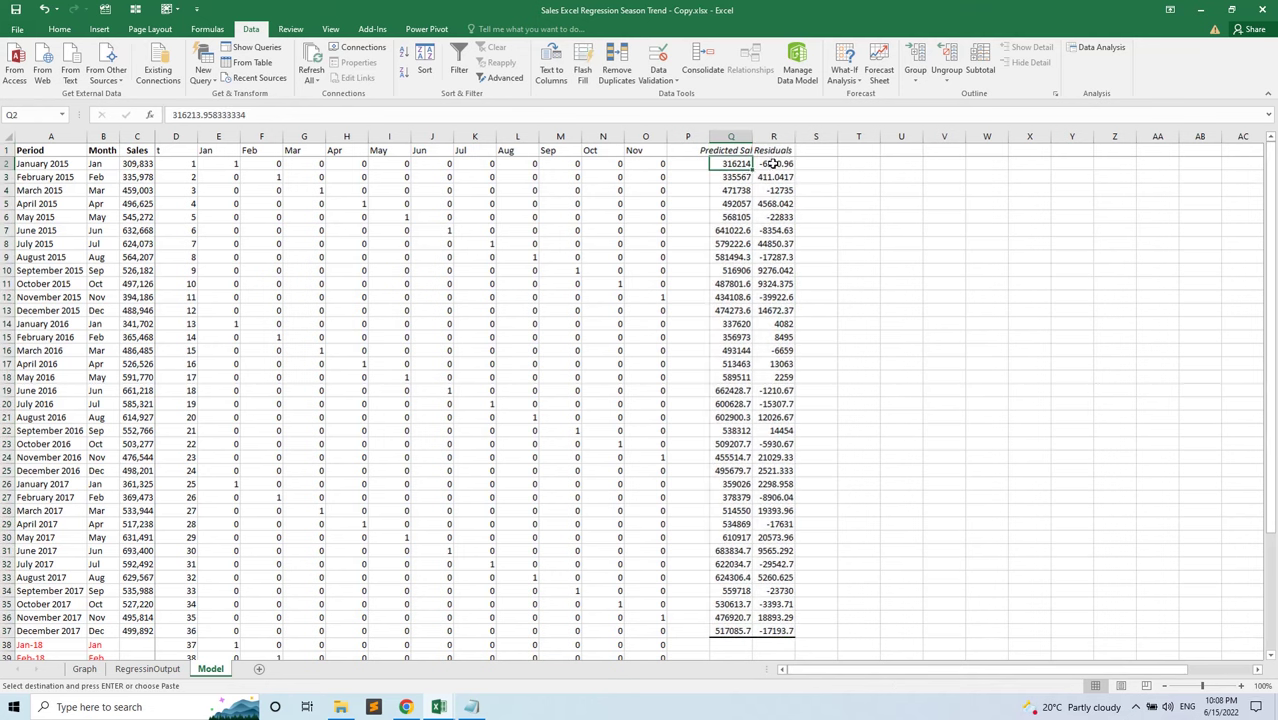
pyautogui.click(765, 164)
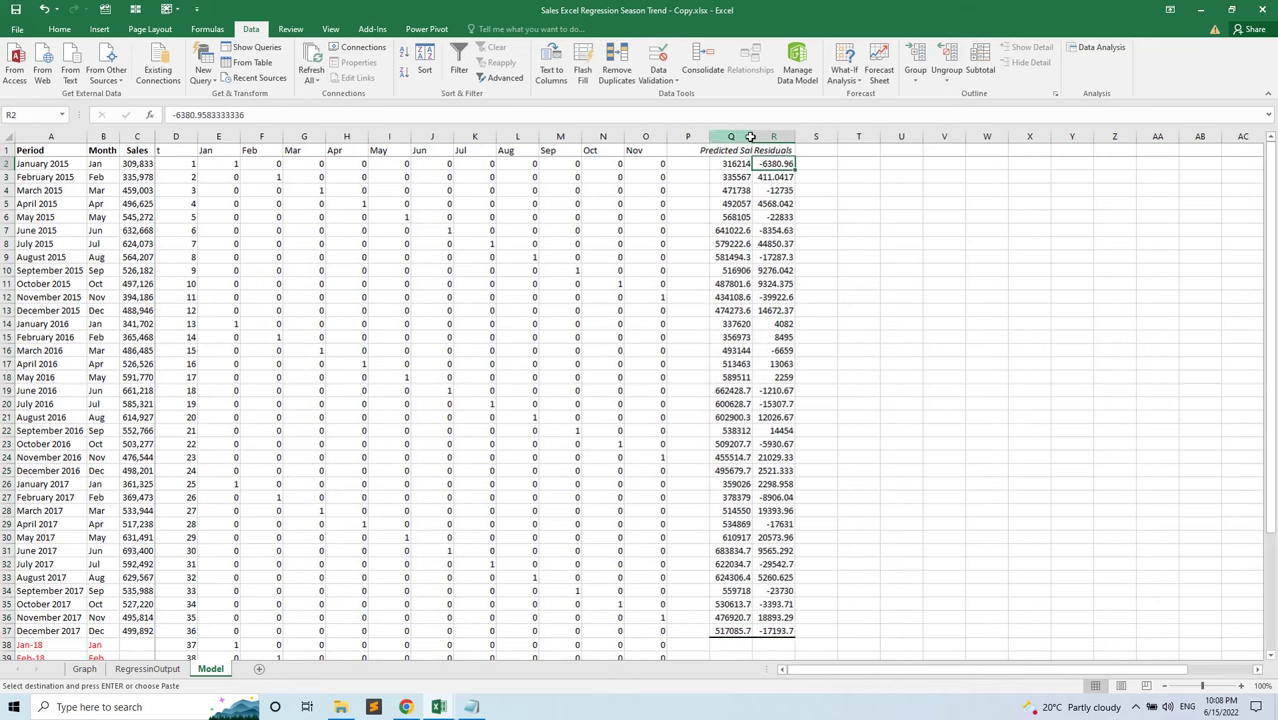
pyautogui.moveTo(736, 136); pyautogui.dragTo(754, 136)
pyautogui.doubleClick(754, 136)
pyautogui.click(757, 165)
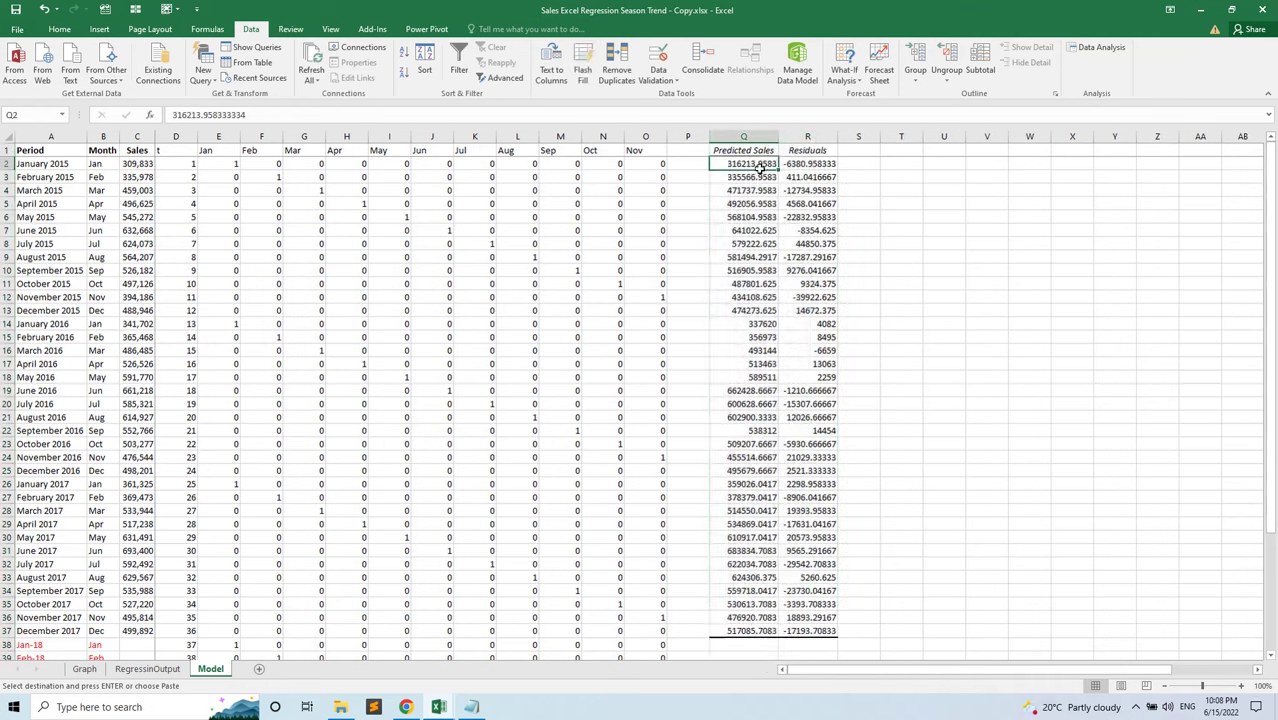
pyautogui.click(145, 165)
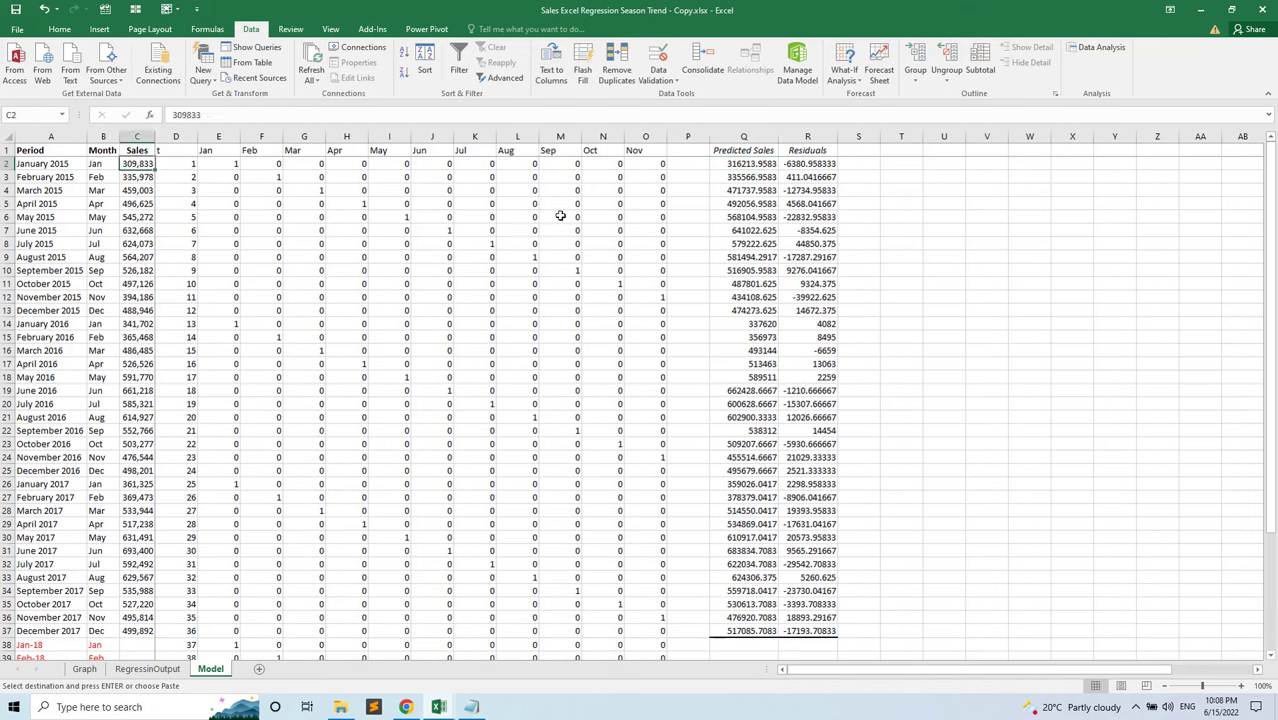
# Format Q2:R37 with Comma Style and no decimal places
pyautogui.click(757, 163)
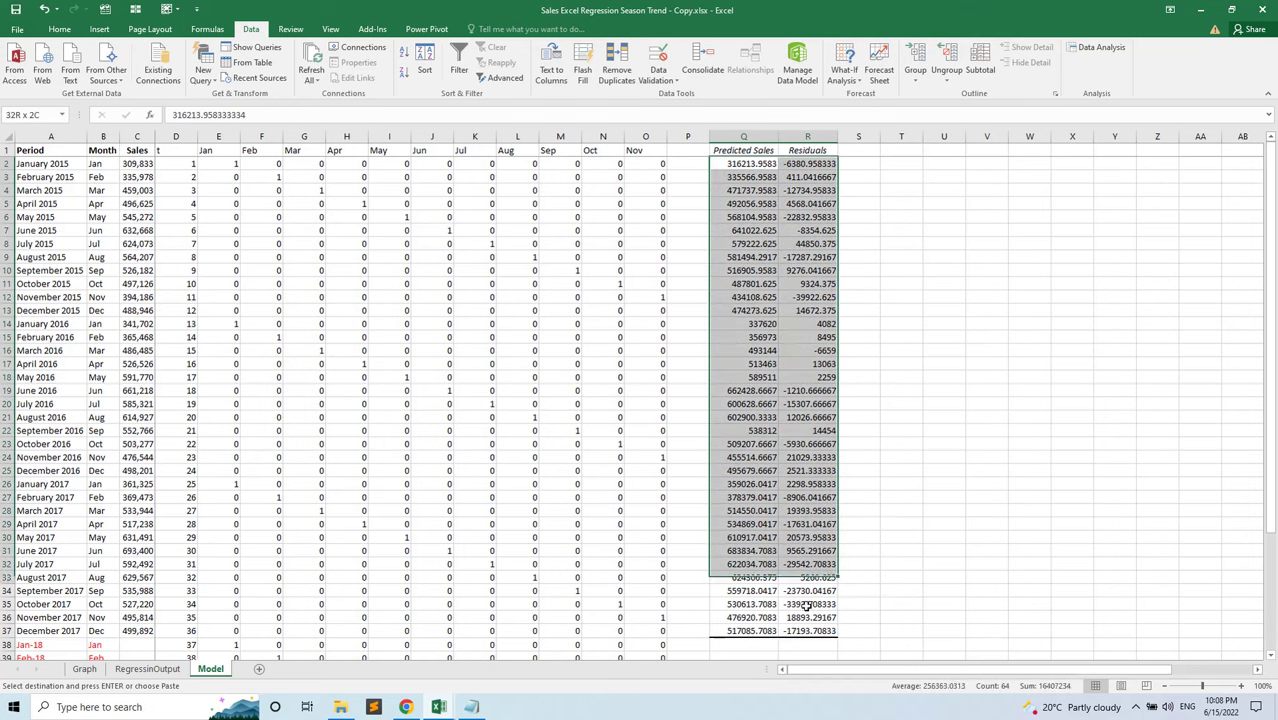
pyautogui.moveTo(806, 608); pyautogui.dragTo(807, 631)
pyautogui.click(59, 29)
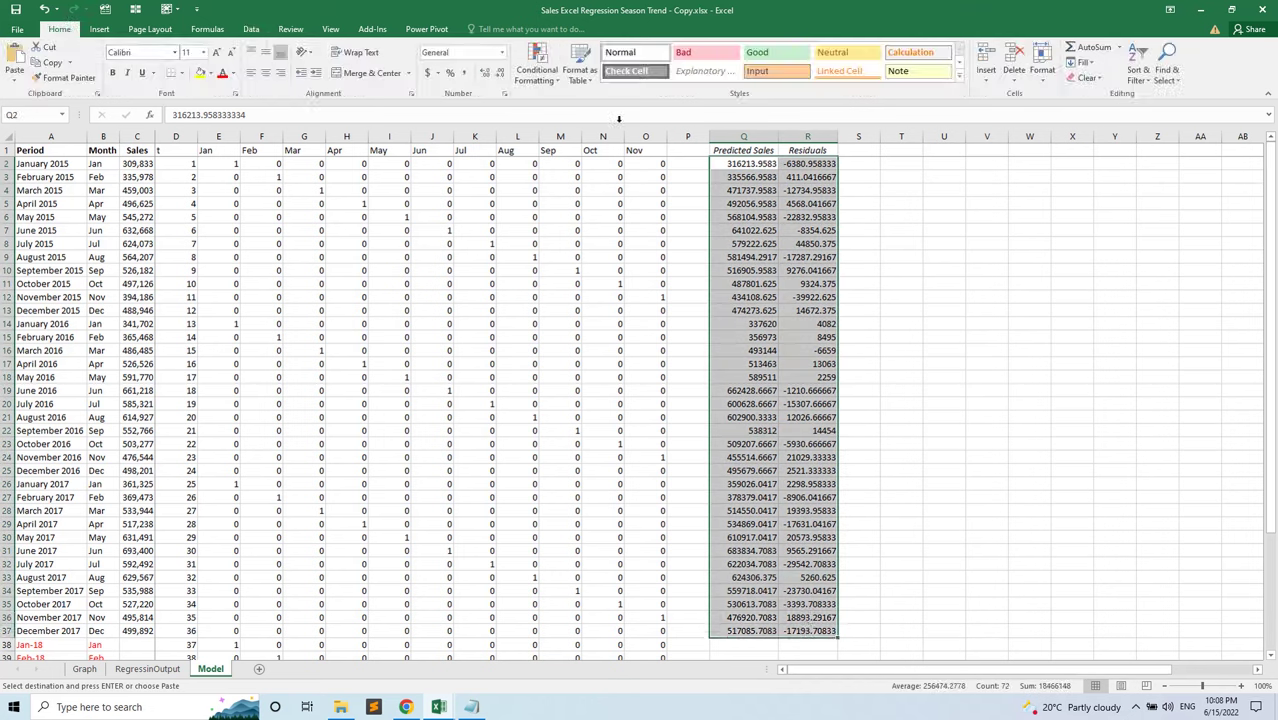
pyautogui.click(466, 73)
pyautogui.click(497, 73)
pyautogui.click(497, 73)
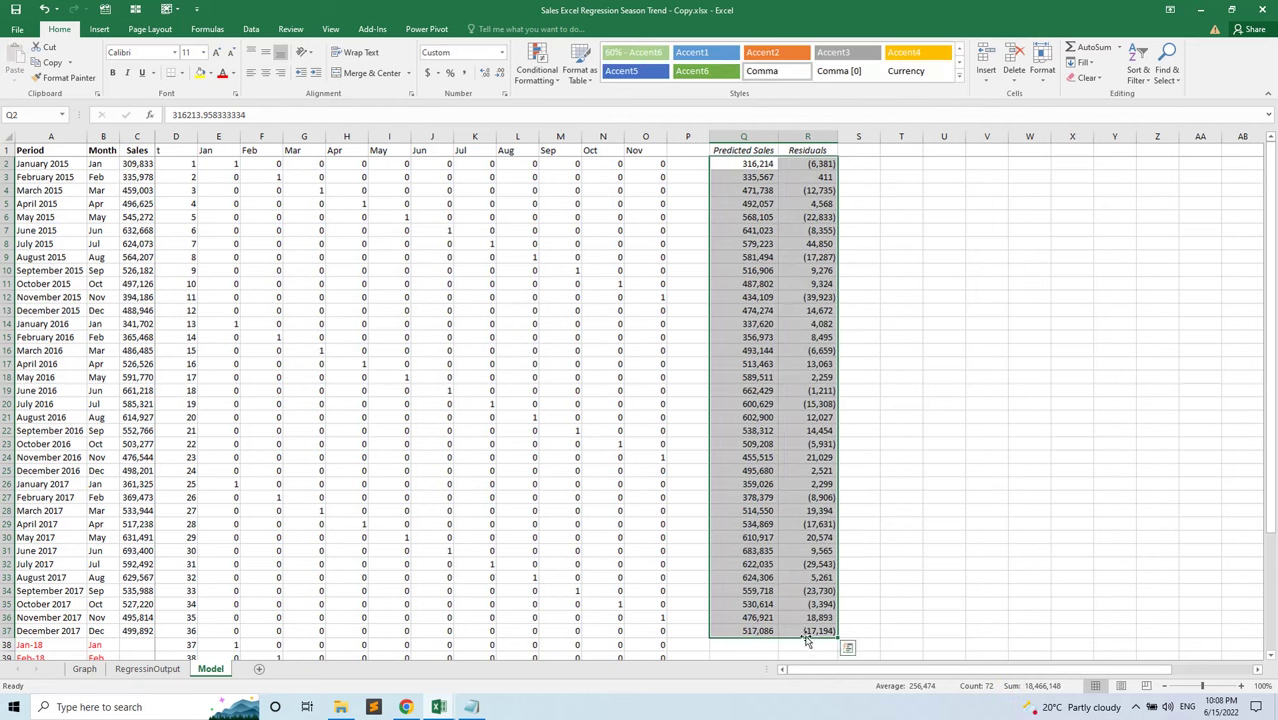
pyautogui.moveTo(806, 637)
pyautogui.mouseDown()
pyautogui.moveTo(817, 625)
pyautogui.moveTo(808, 637)
pyautogui.mouseUp()
pyautogui.click(818, 430)
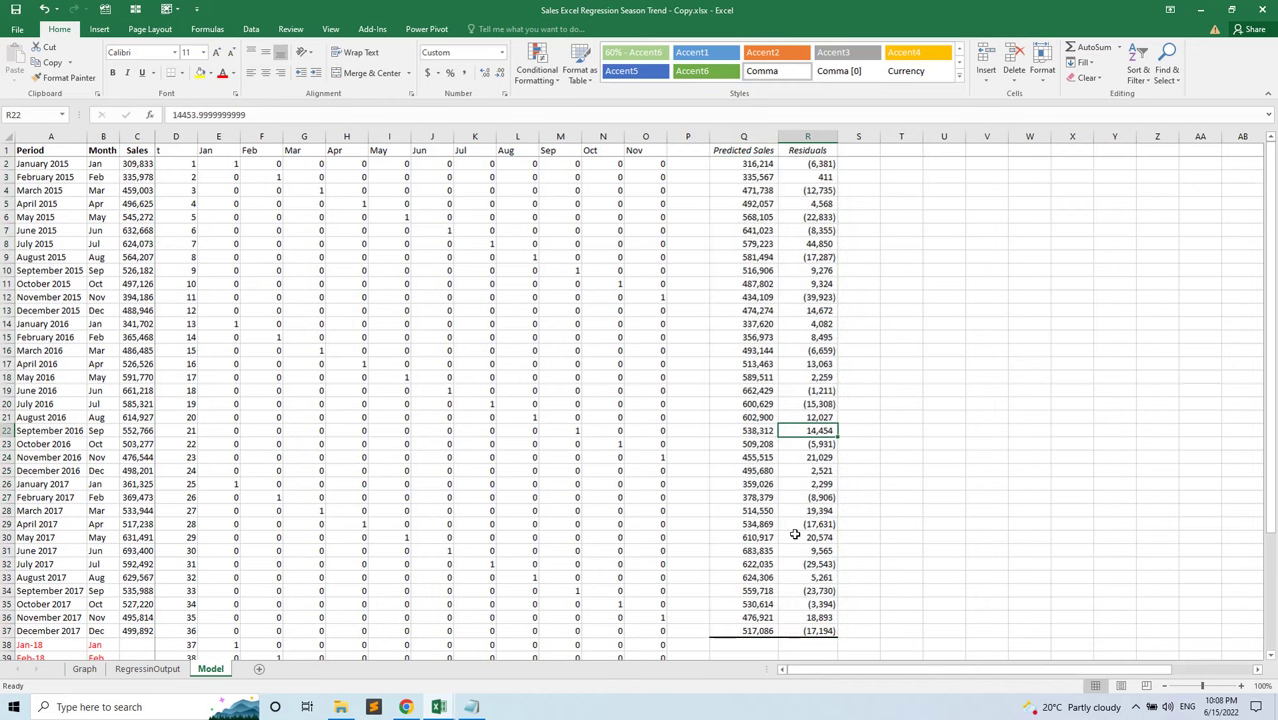
pyautogui.scroll(-3, 599, 406)
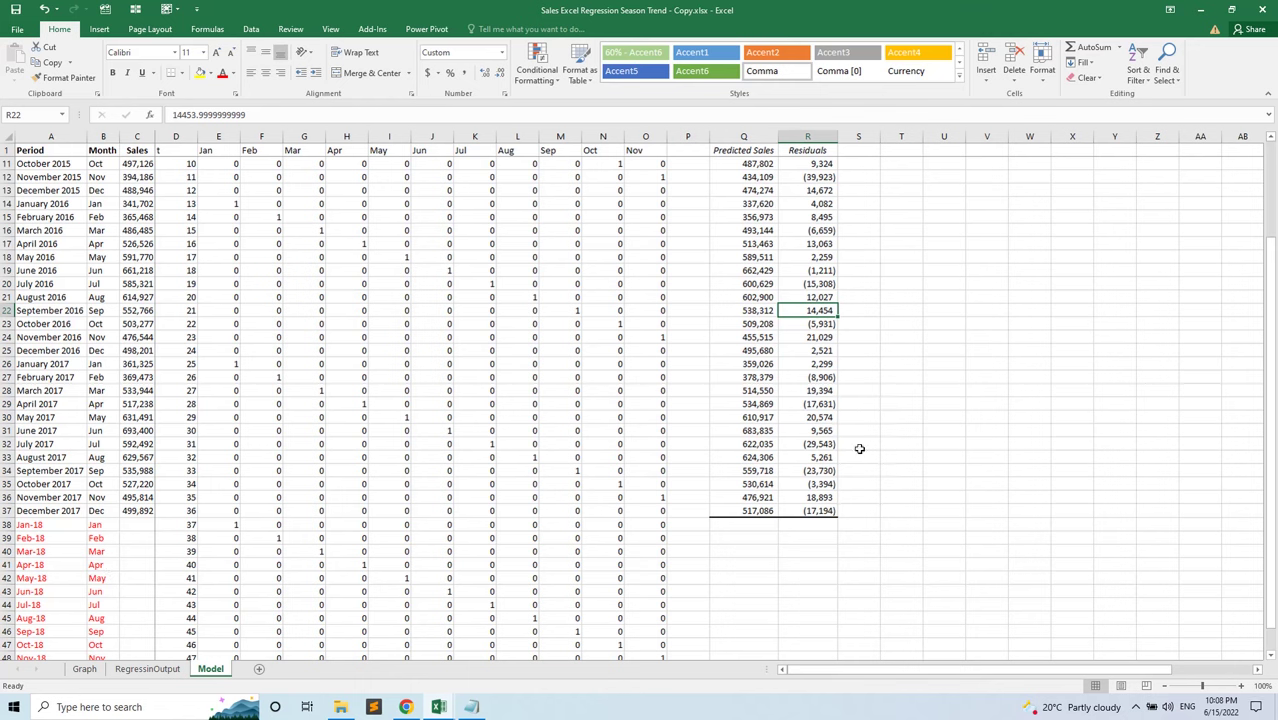
pyautogui.click(987, 338)
pyautogui.scroll(3, 987, 339)
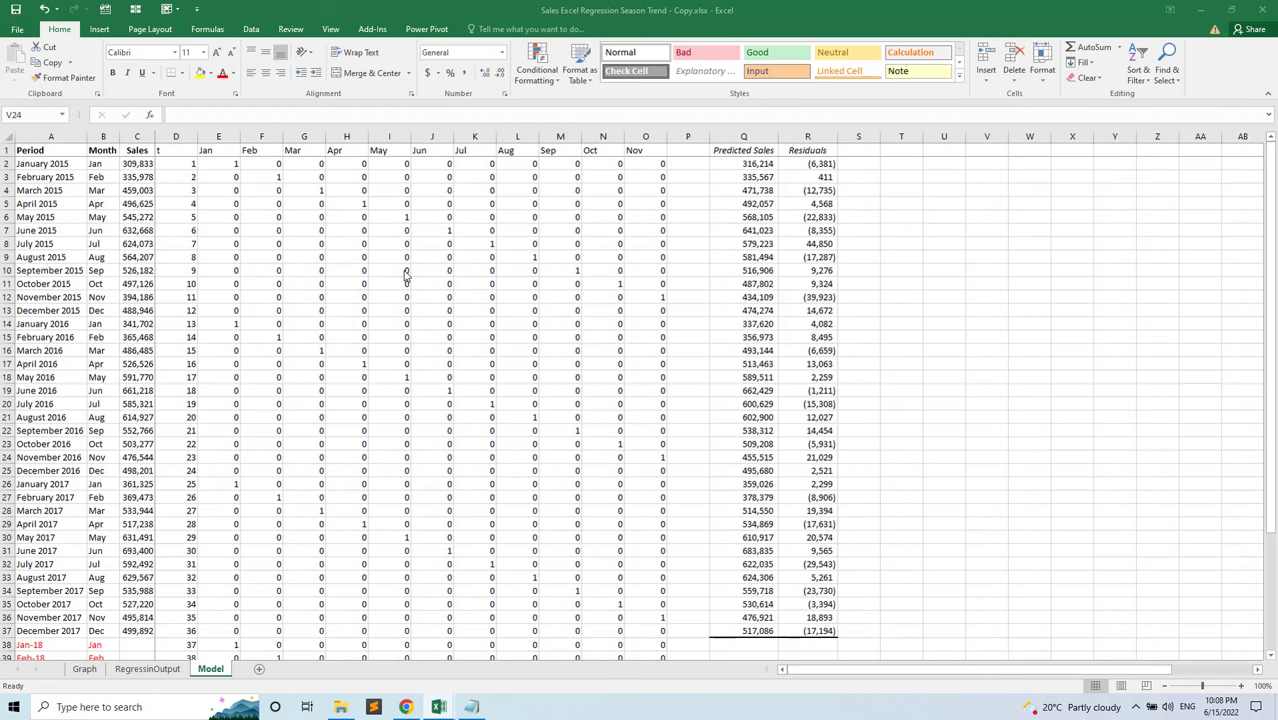
# Look through the RegressinOutput and Graph sheets, then come back to the Model sheet
pyautogui.click(147, 668)
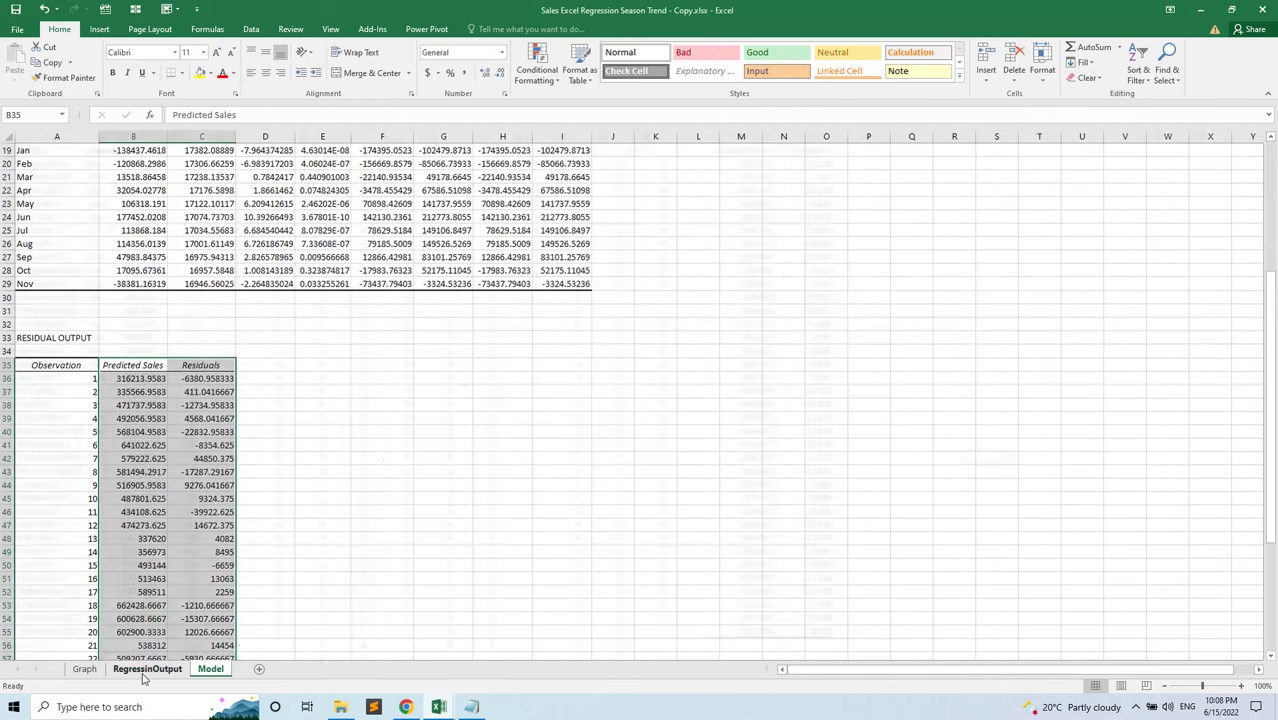
pyautogui.click(84, 668)
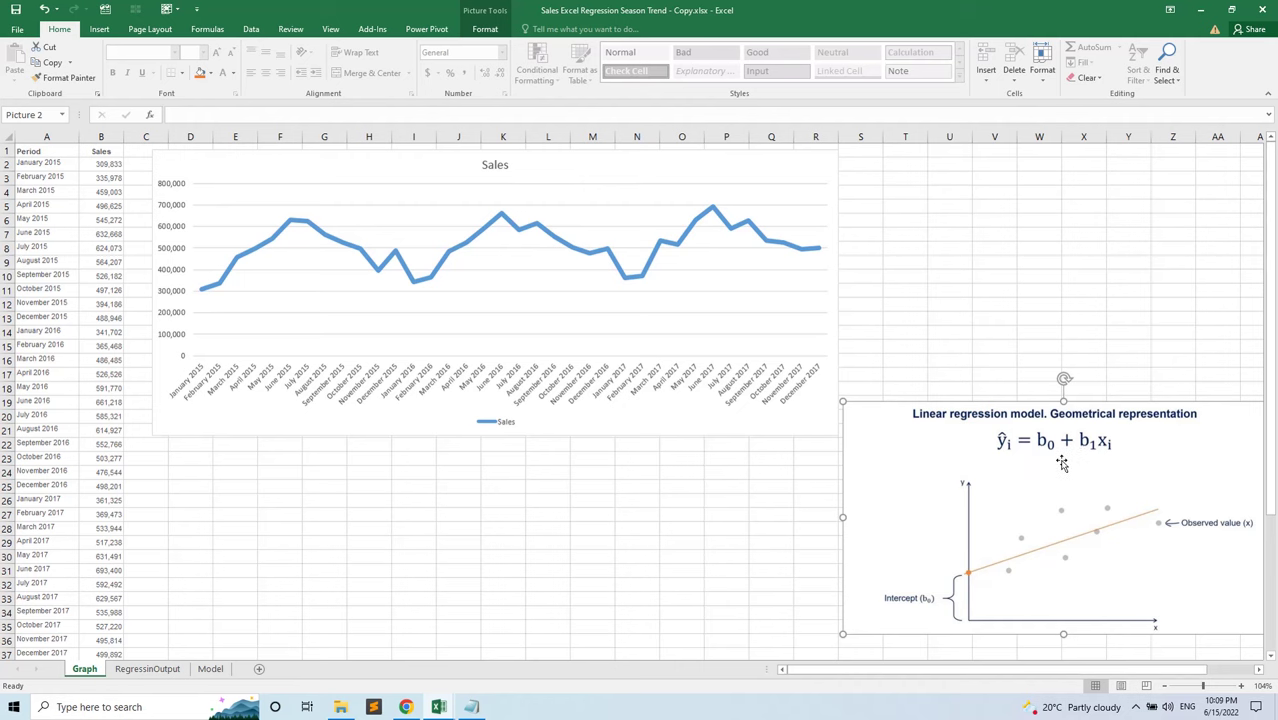
pyautogui.click(158, 669)
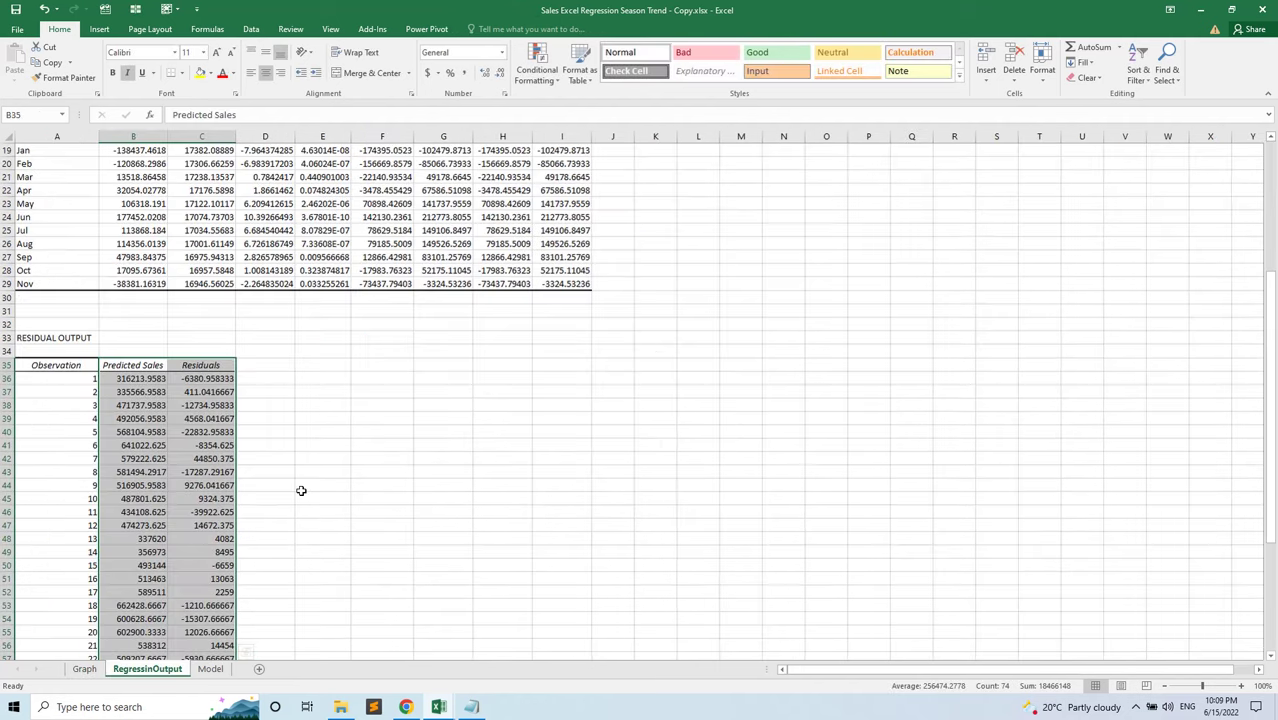
pyautogui.click(210, 669)
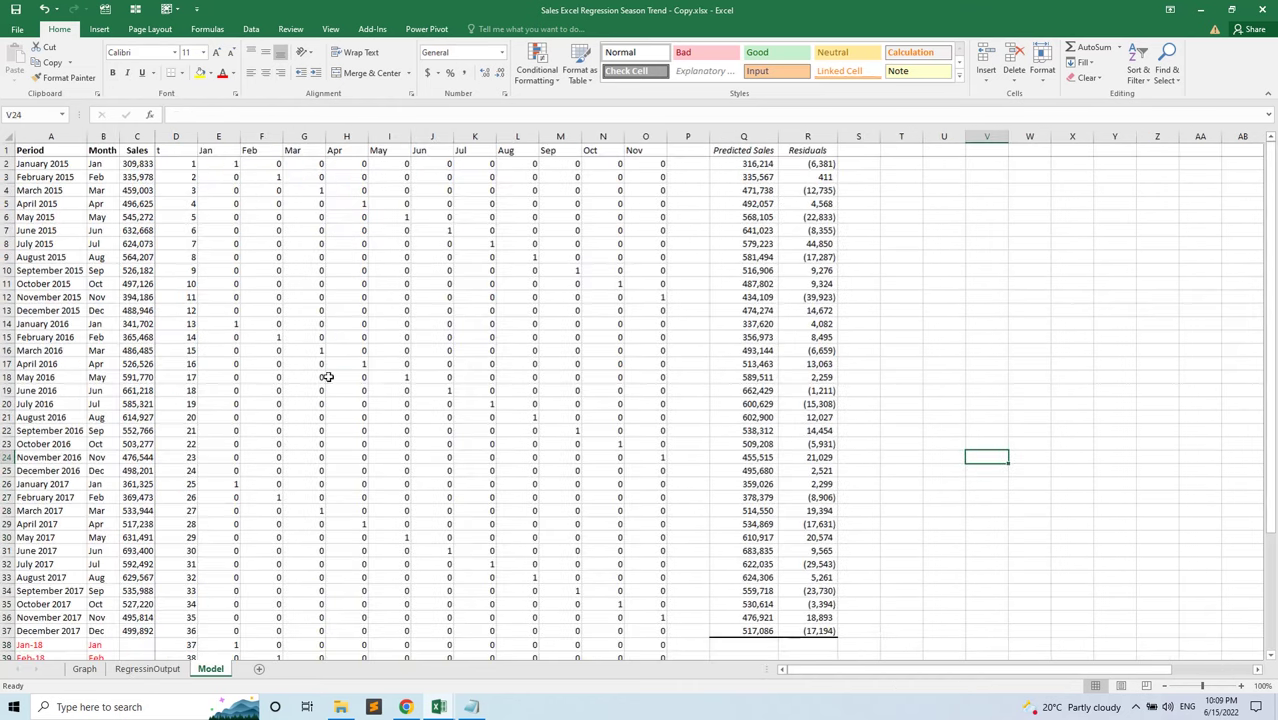
pyautogui.click(270, 291)
# Insert a 'Forecast' column before the t column and widen it to fit the heading
pyautogui.click(175, 136)
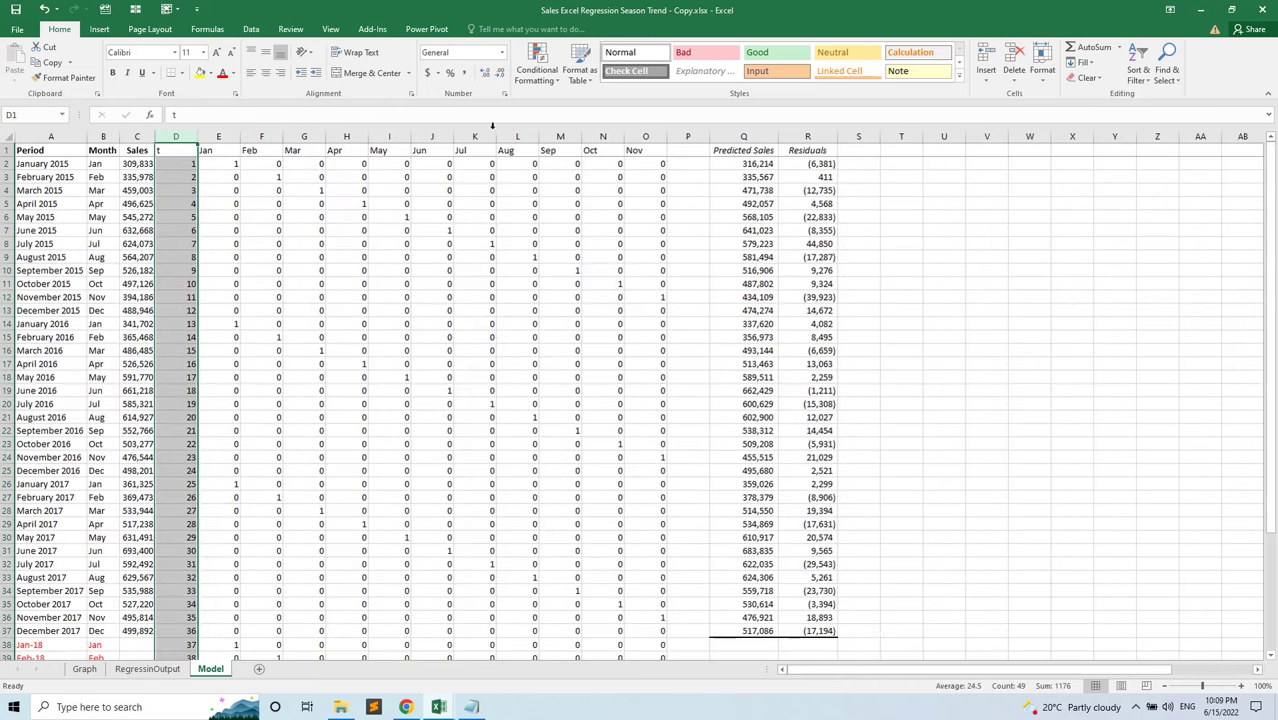
pyautogui.click(985, 62)
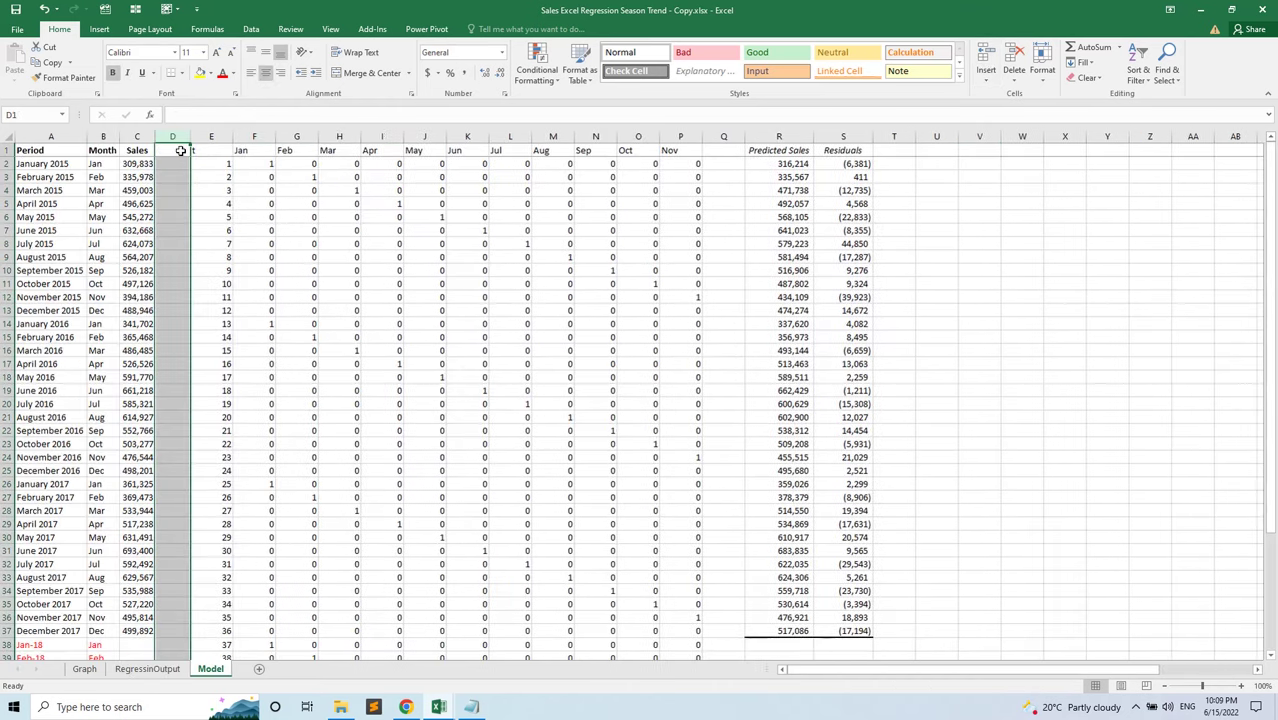
pyautogui.click(180, 150)
pyautogui.write('Forecast')
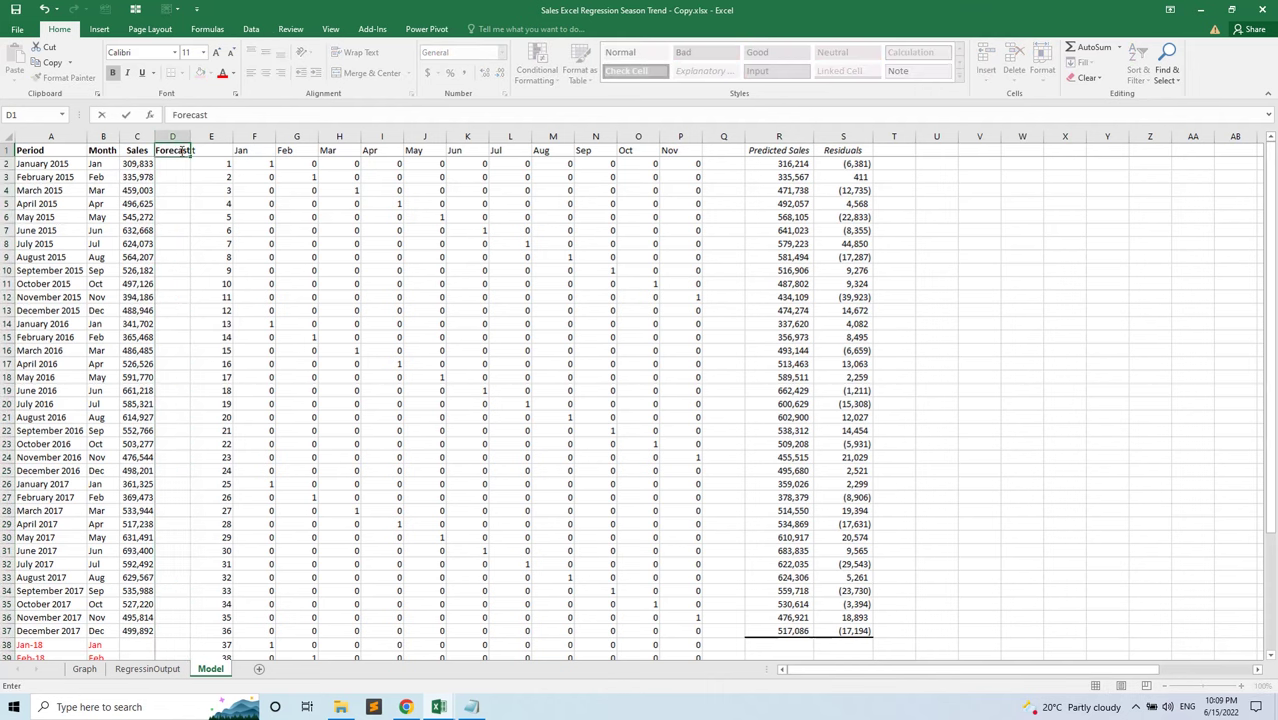
pyautogui.press('Return')
pyautogui.moveTo(190, 137); pyautogui.dragTo(212, 137)
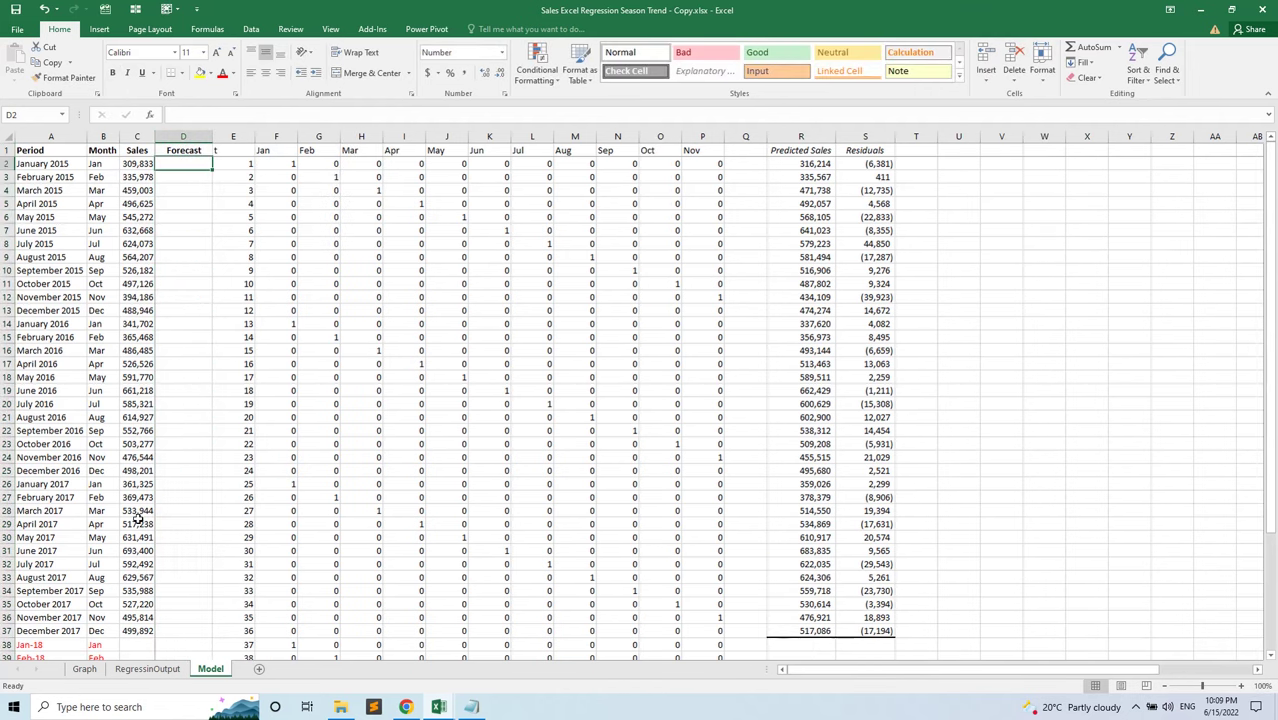
# Compare against the Sales chart on the Graph sheet and the first Predicted Sales value
pyautogui.click(84, 668)
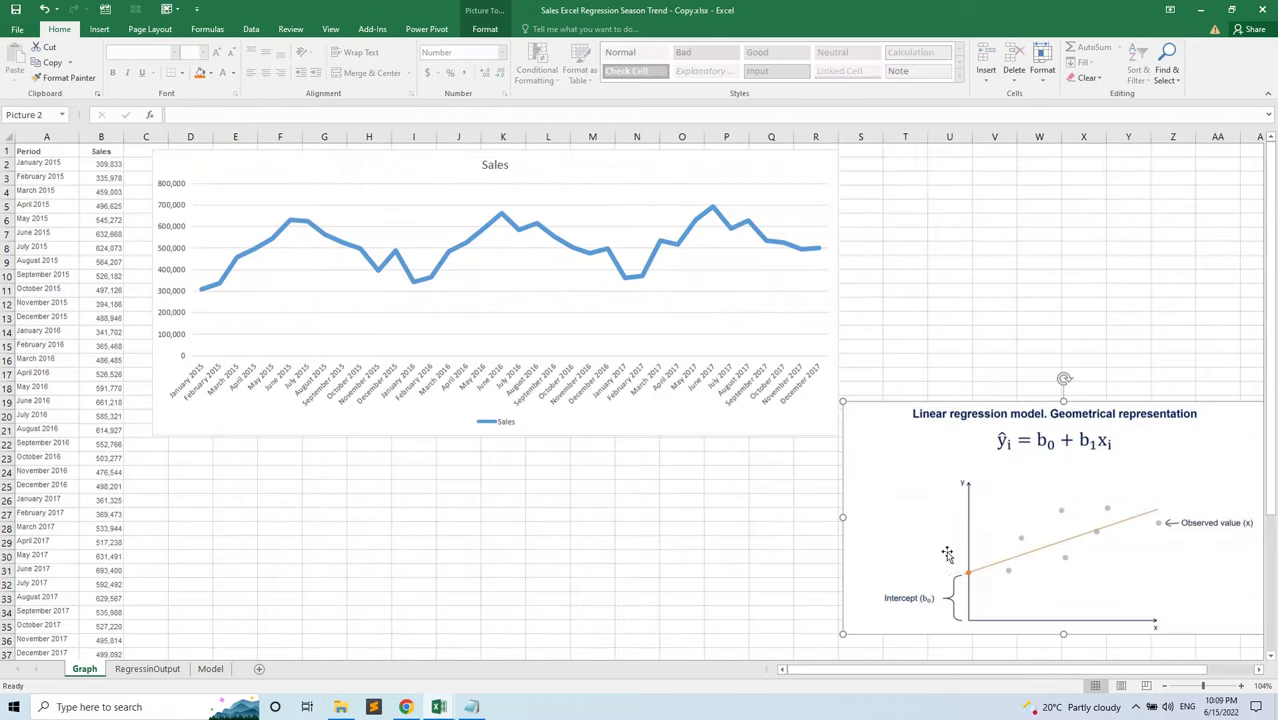
pyautogui.click(210, 668)
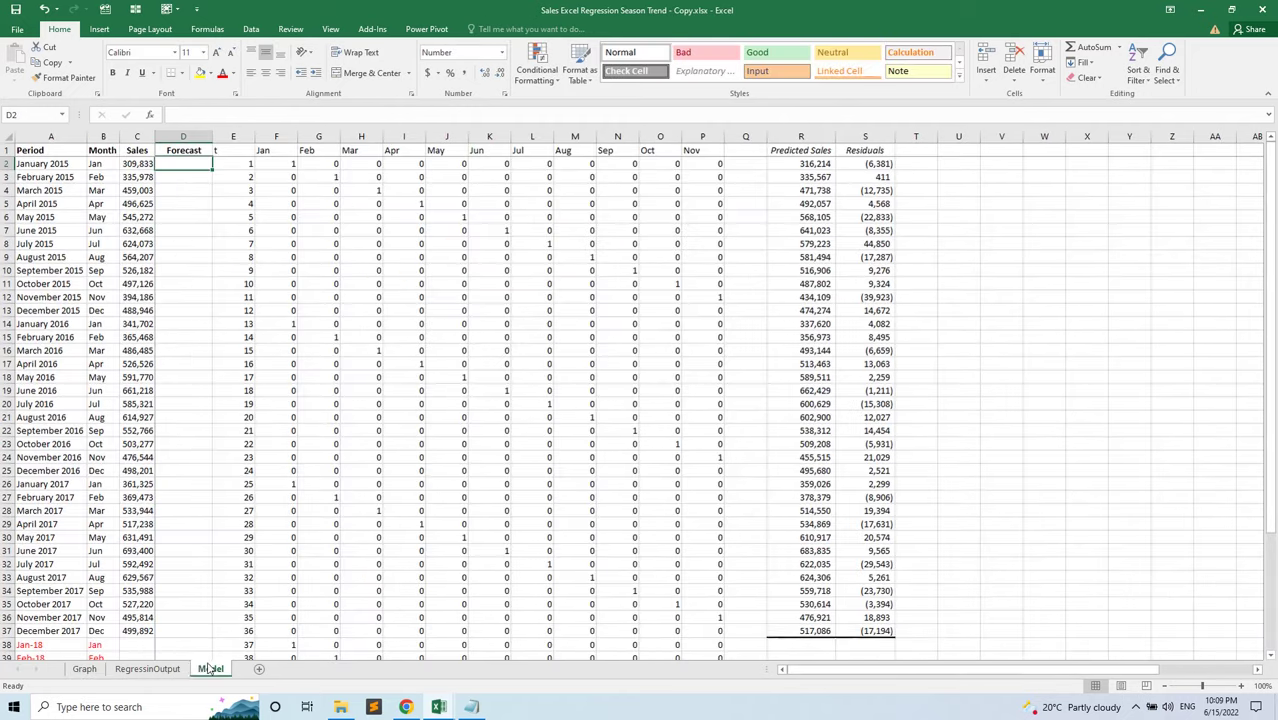
pyautogui.click(812, 164)
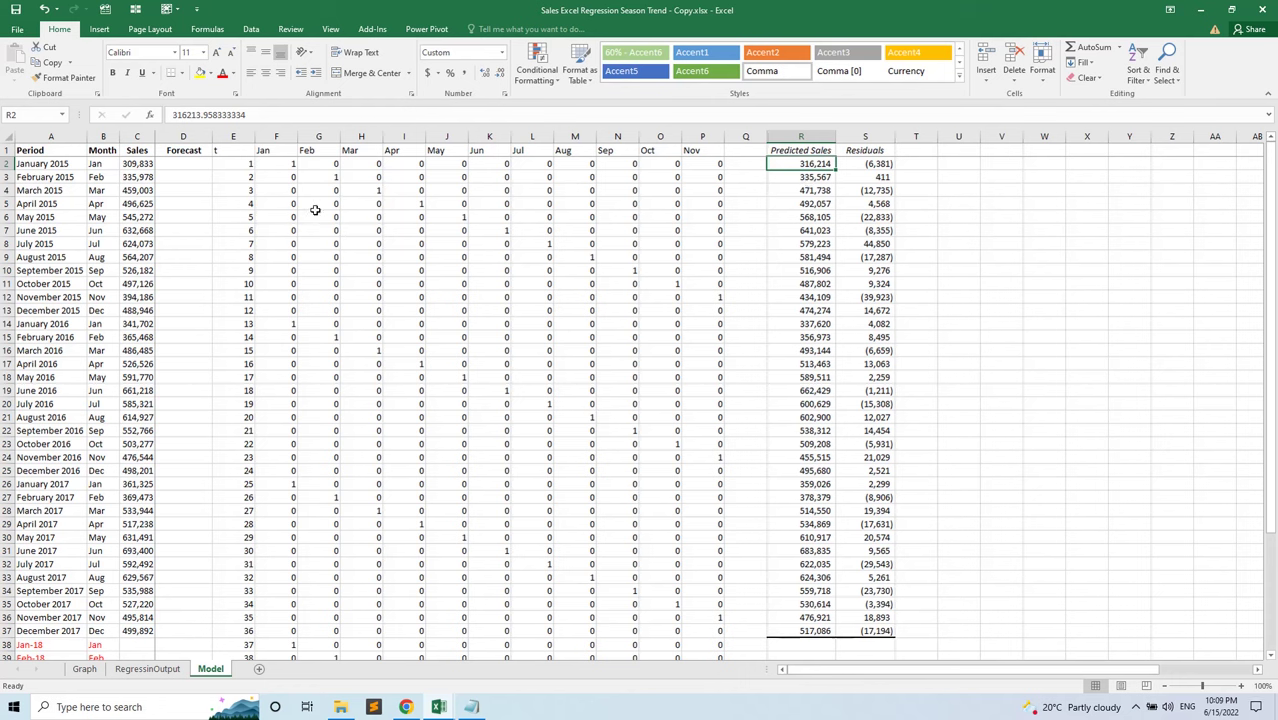
# Start D2's Forecast formula with the RegressinOutput intercept in B17
pyautogui.click(200, 163)
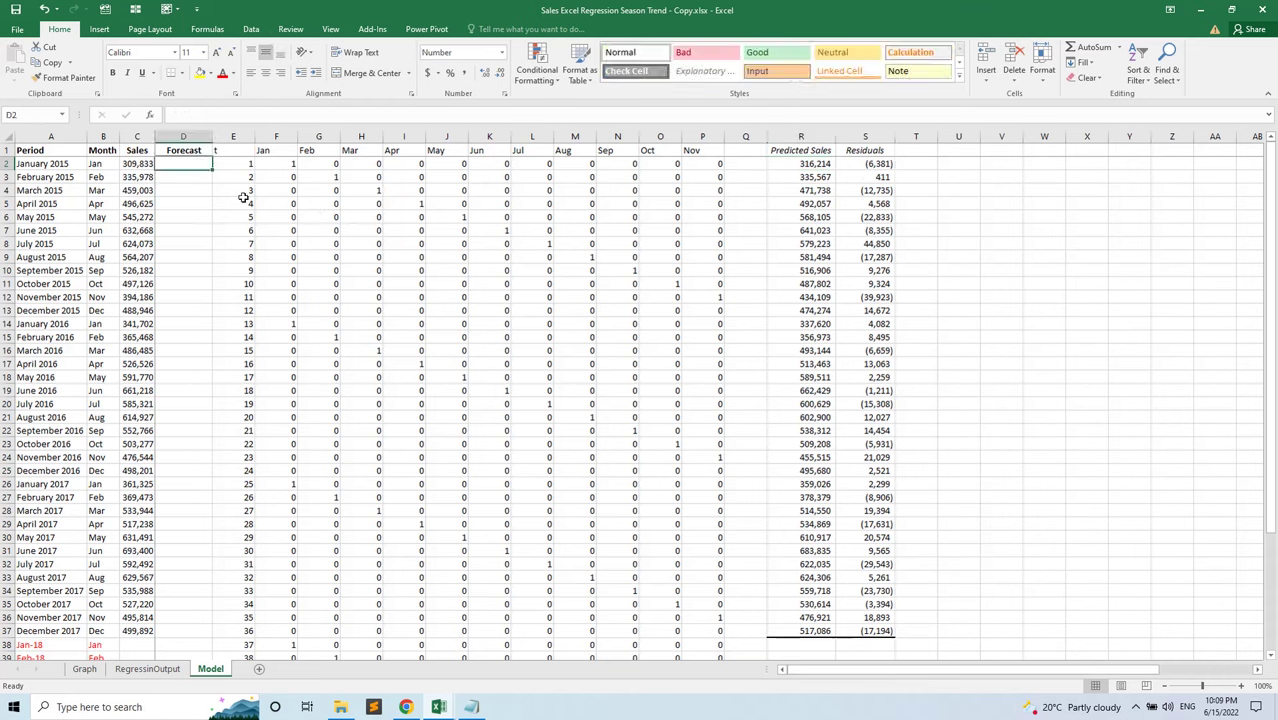
pyautogui.write('=+')
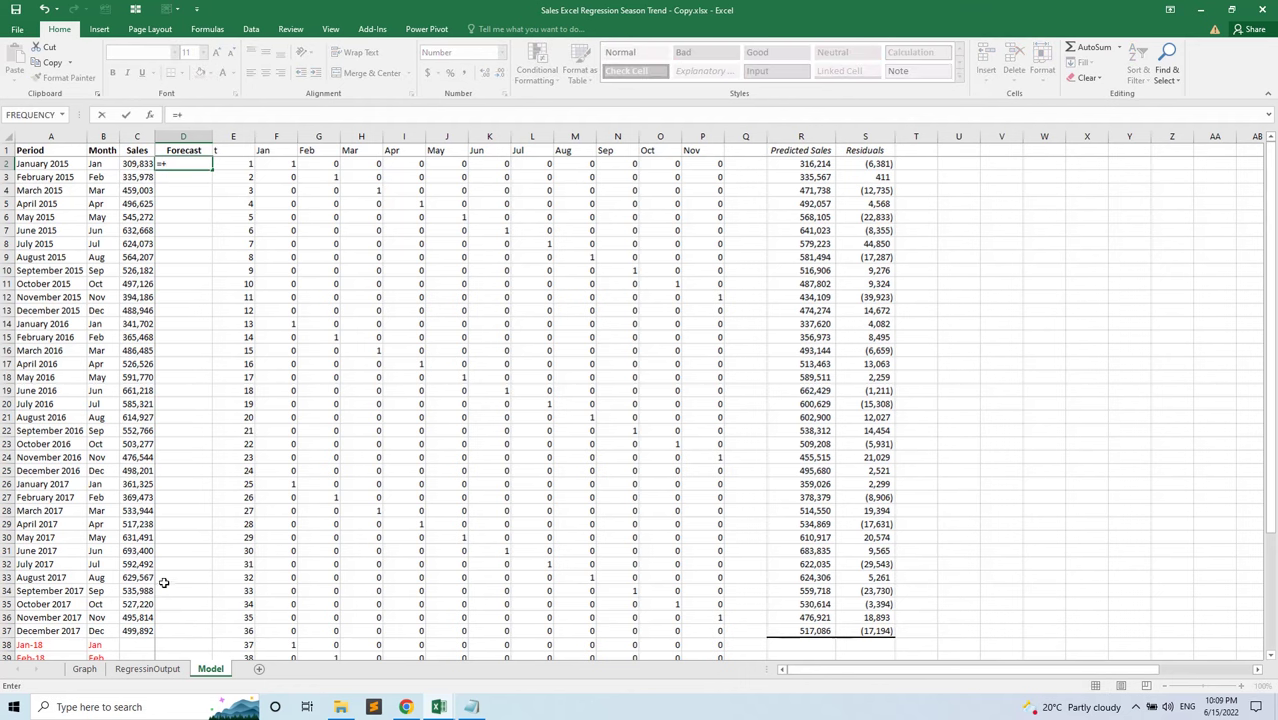
pyautogui.click(164, 672)
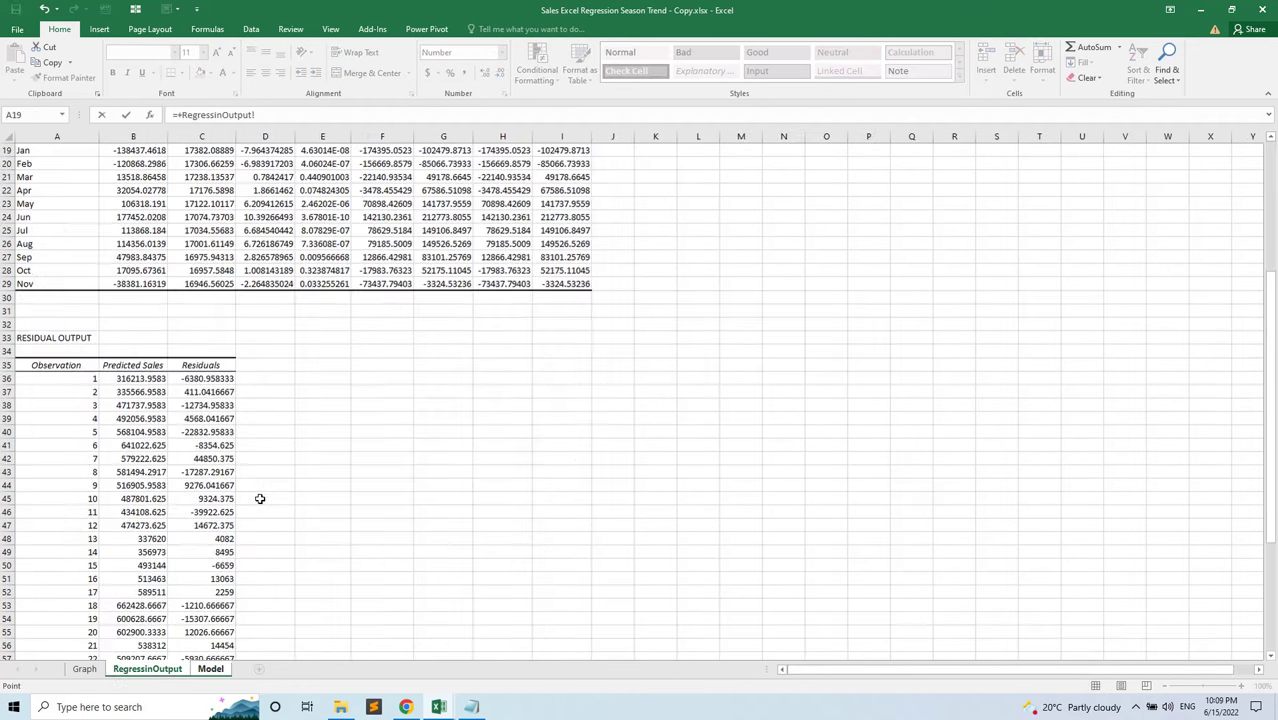
pyautogui.scroll(6, 365, 485)
pyautogui.click(138, 367)
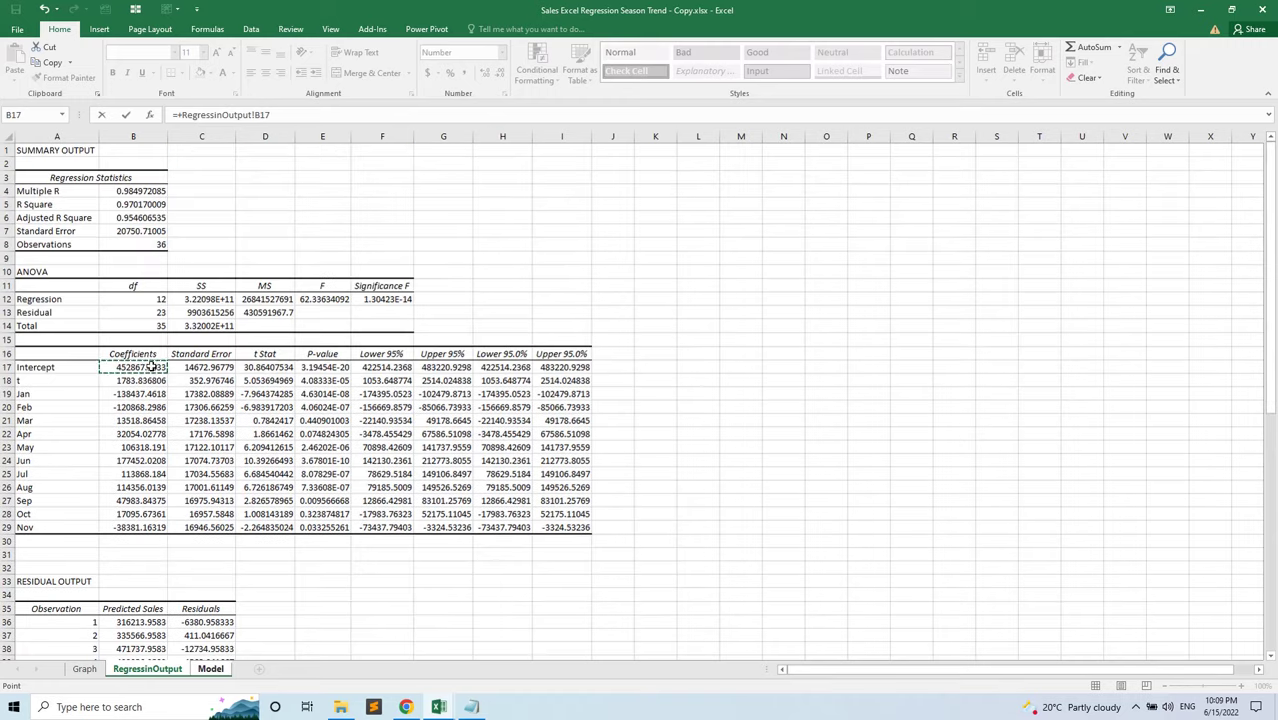
pyautogui.click(283, 115)
pyautogui.press('BackSpace')
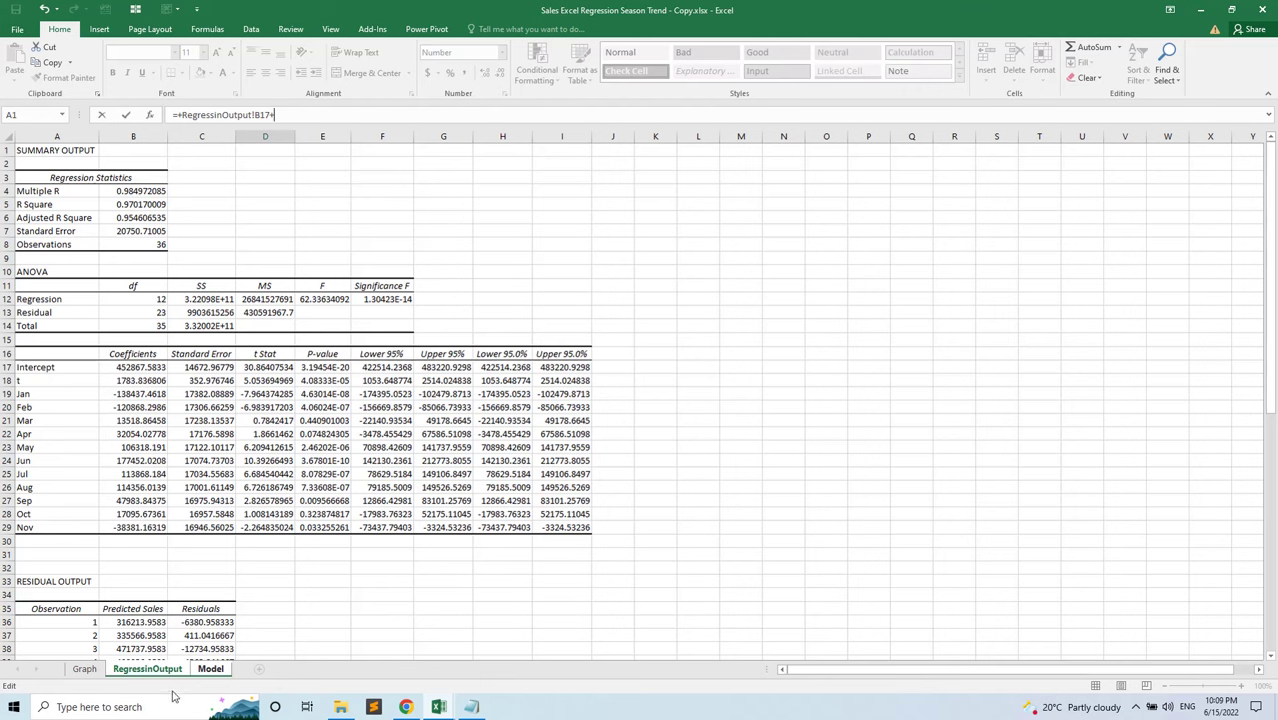
pyautogui.click(210, 669)
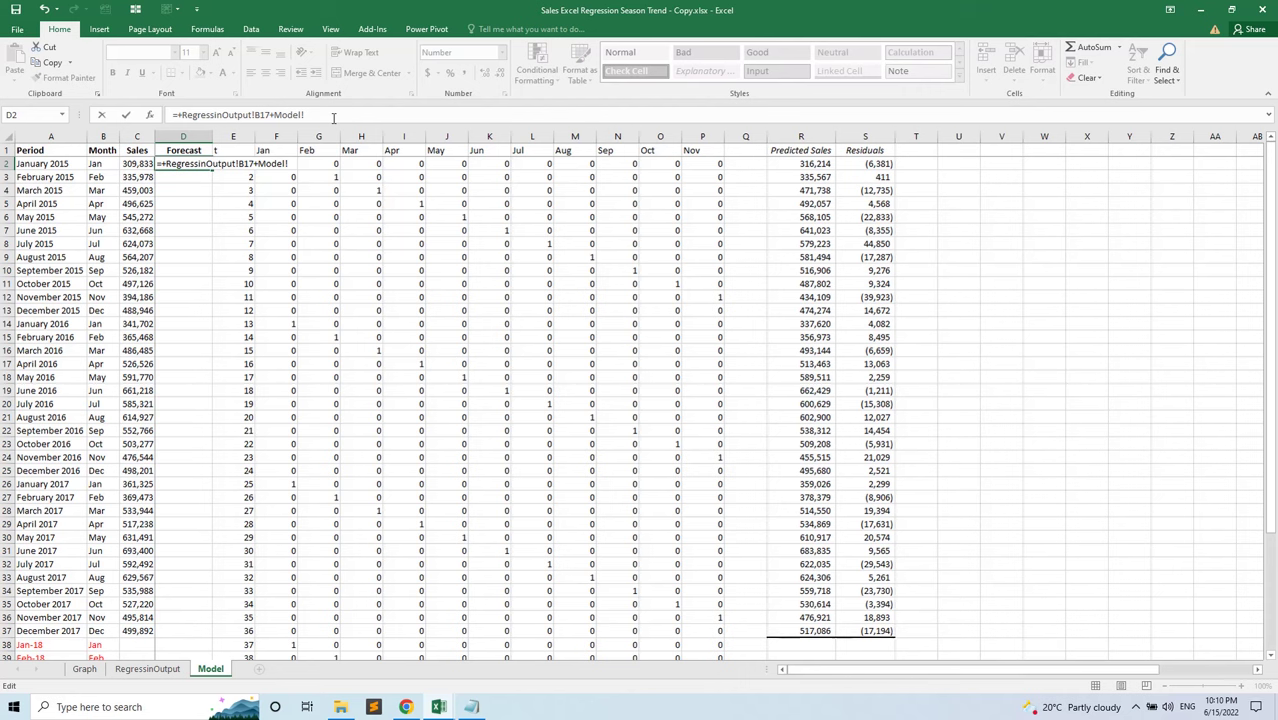
pyautogui.press('BackSpace')
pyautogui.press('BackSpace')
pyautogui.press('BackSpace')
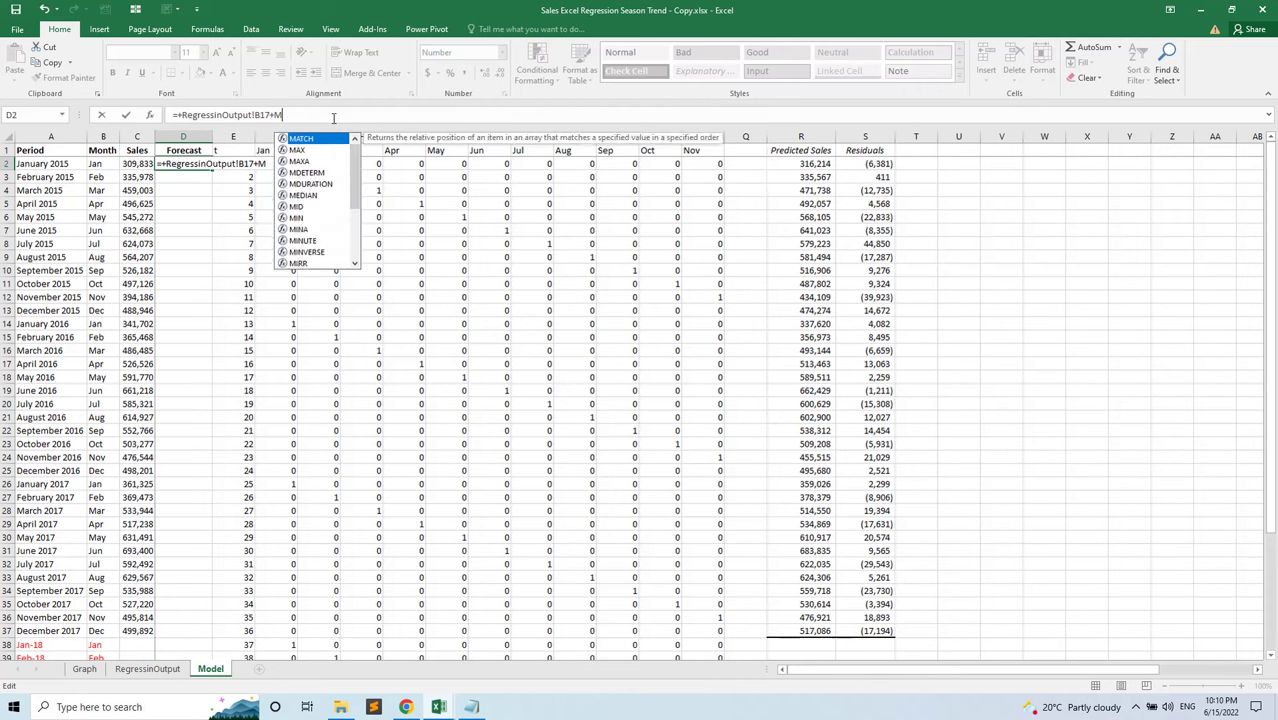
# Add an MMULT function using row 2's dummies E2:P2 as the first array
pyautogui.write('mu')
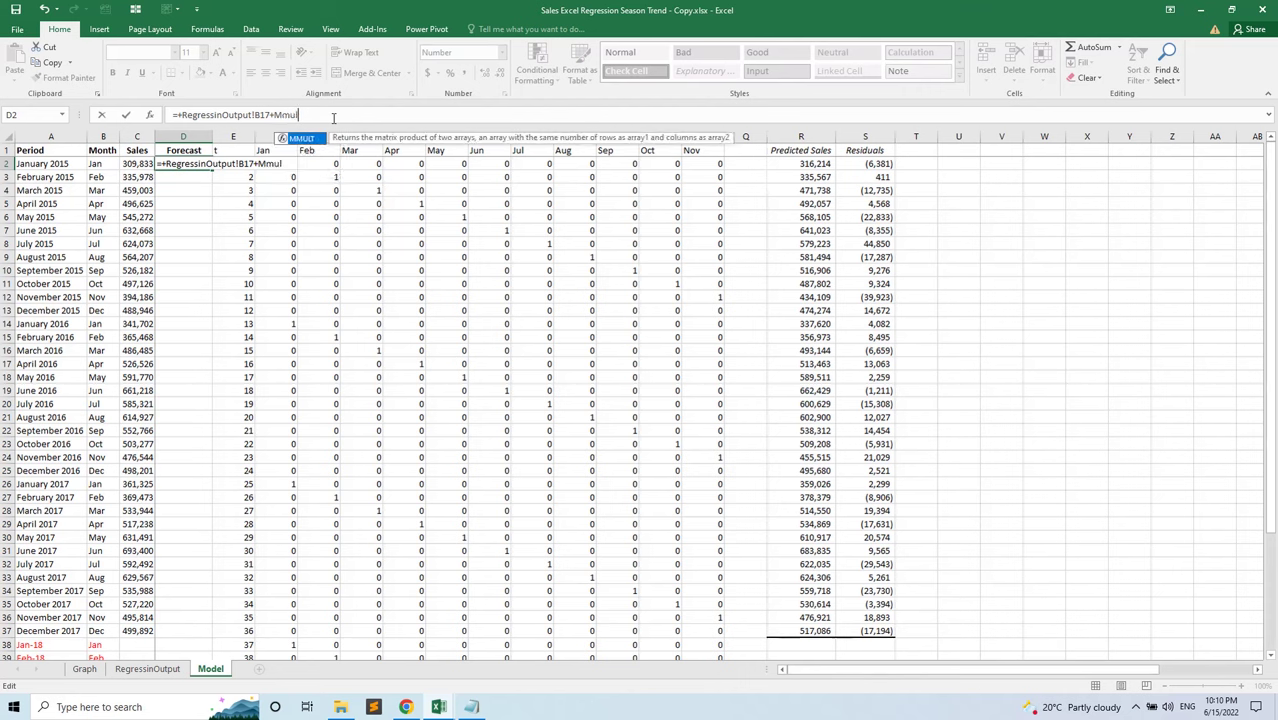
pyautogui.write('l')
pyautogui.press('Tab')
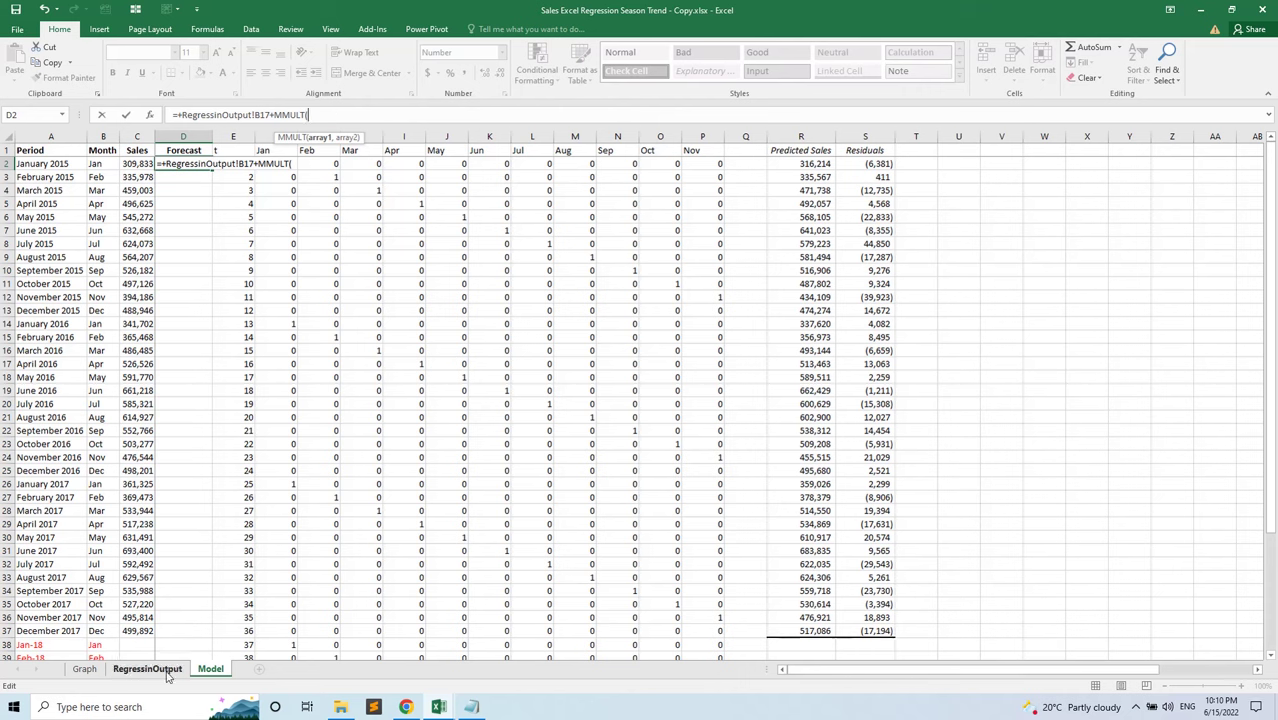
pyautogui.click(703, 164)
pyautogui.moveTo(663, 165); pyautogui.dragTo(253, 163)
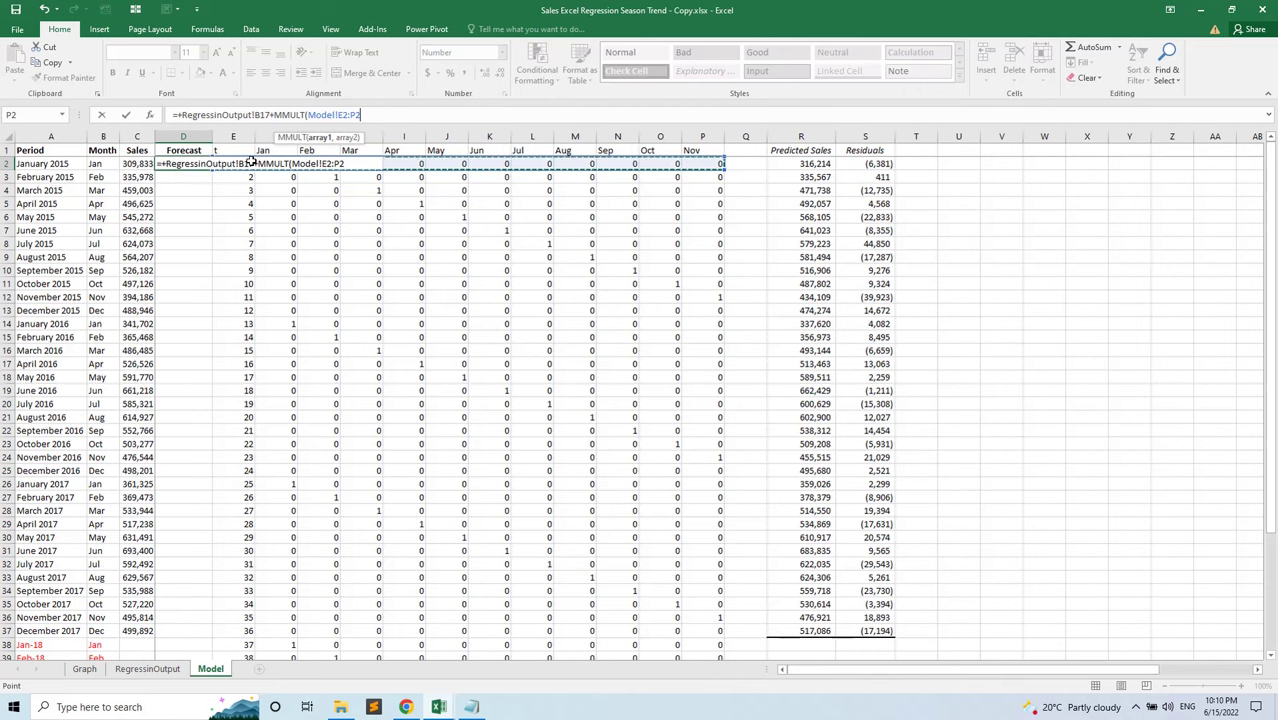
# Use absolute coefficients $B$18:$B$29 as MMULT's second array and commit, giving 316,214
pyautogui.write(',')
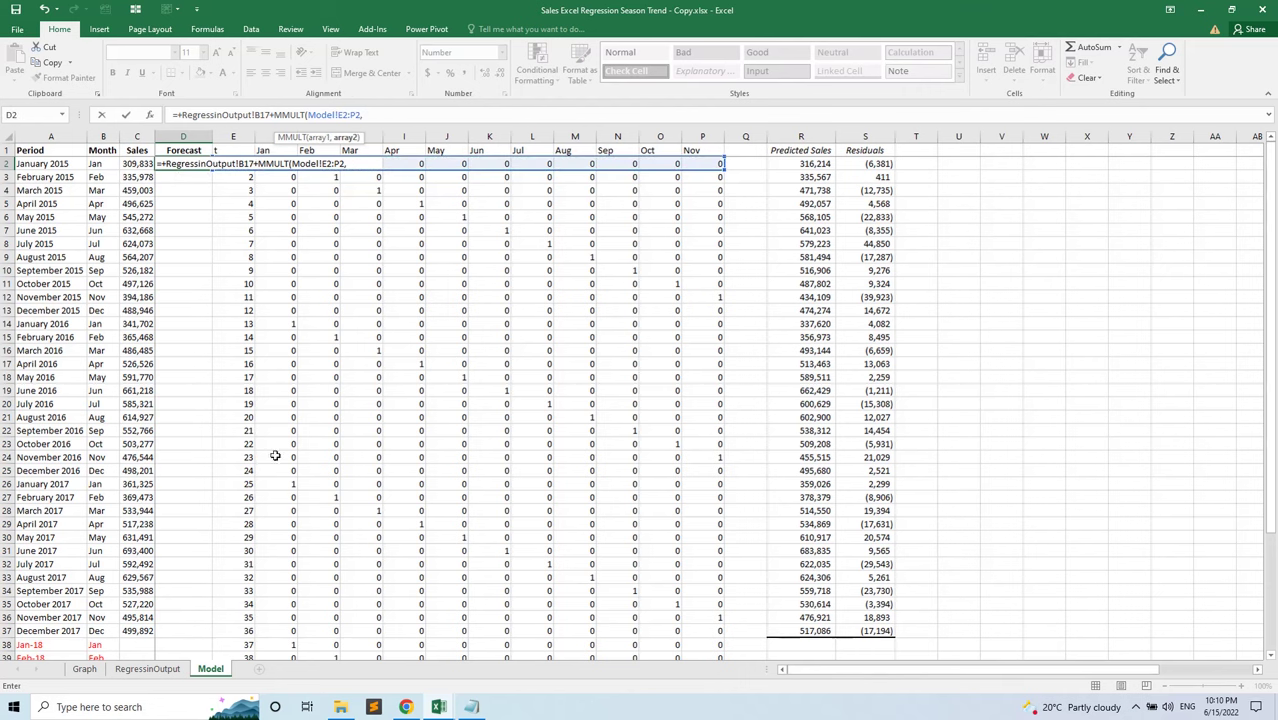
pyautogui.click(147, 668)
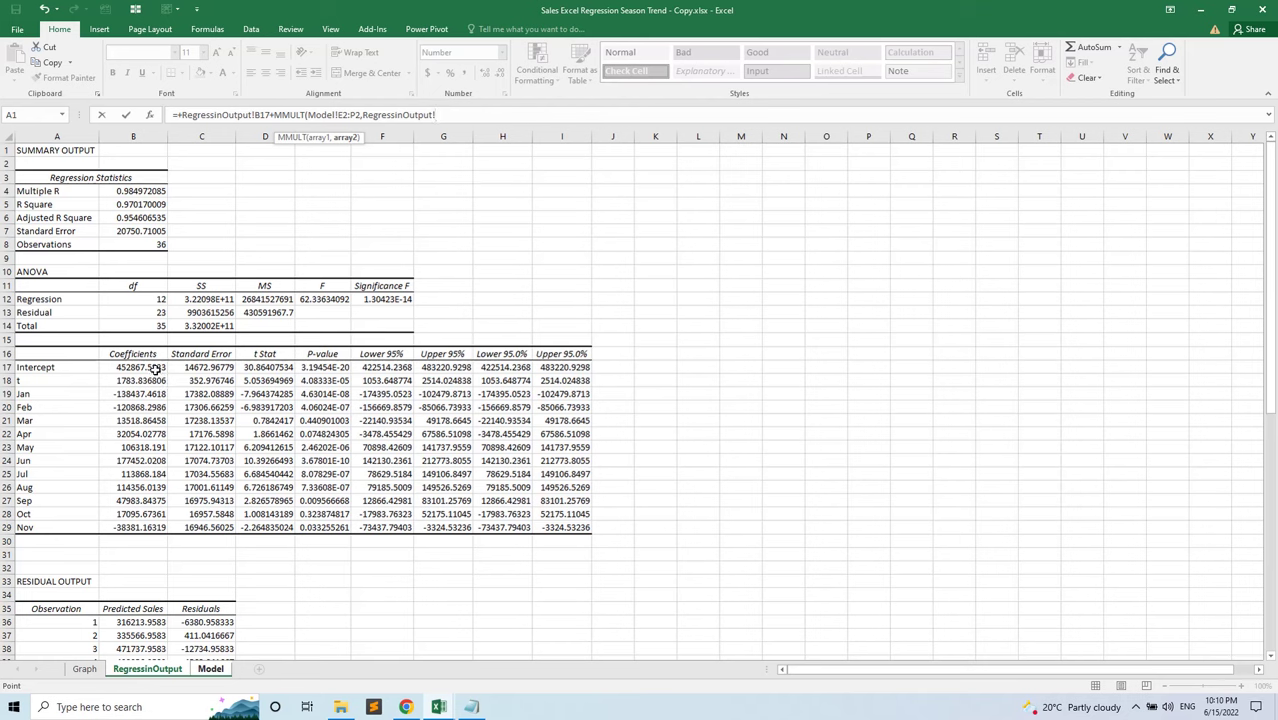
pyautogui.moveTo(150, 381); pyautogui.dragTo(157, 524)
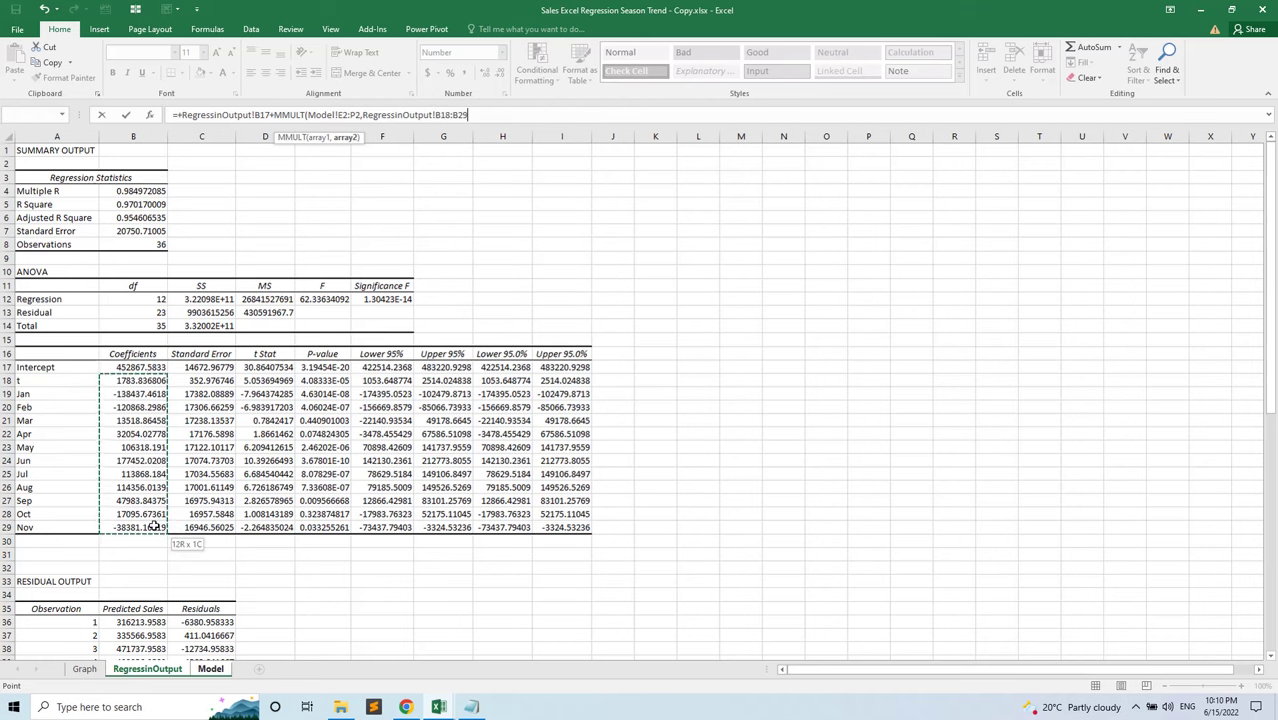
pyautogui.click(499, 113)
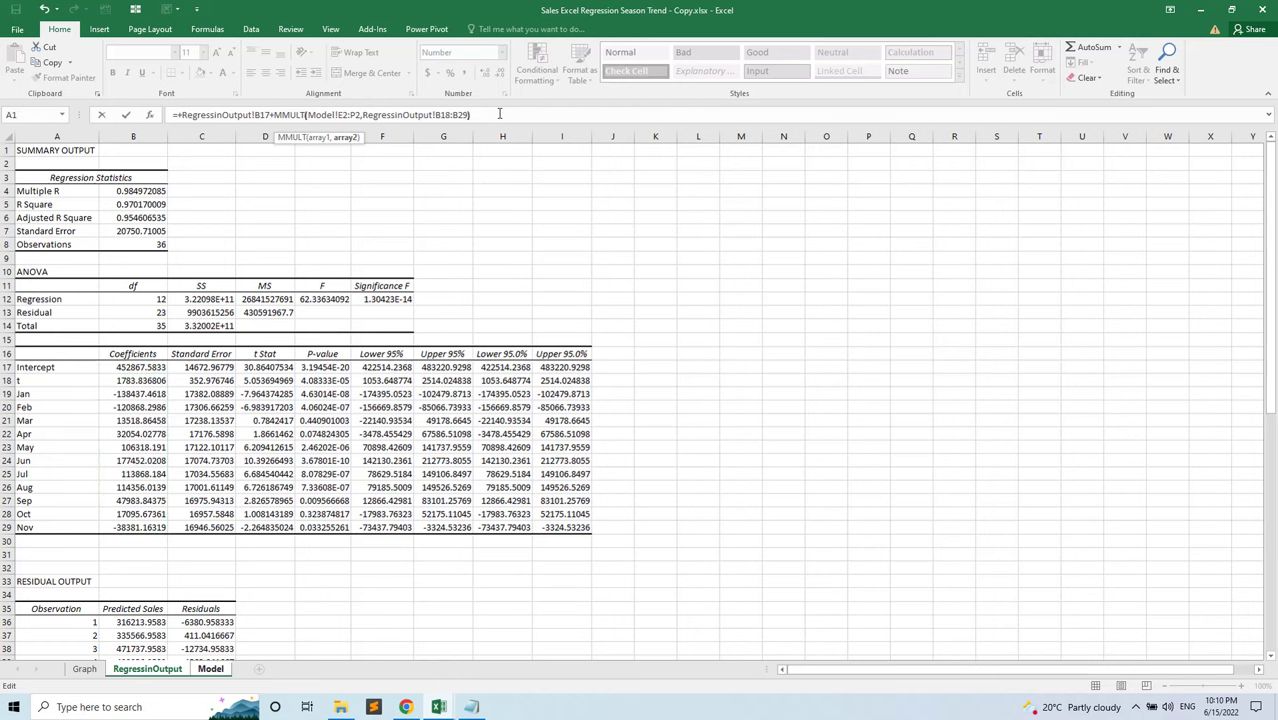
pyautogui.write(')')
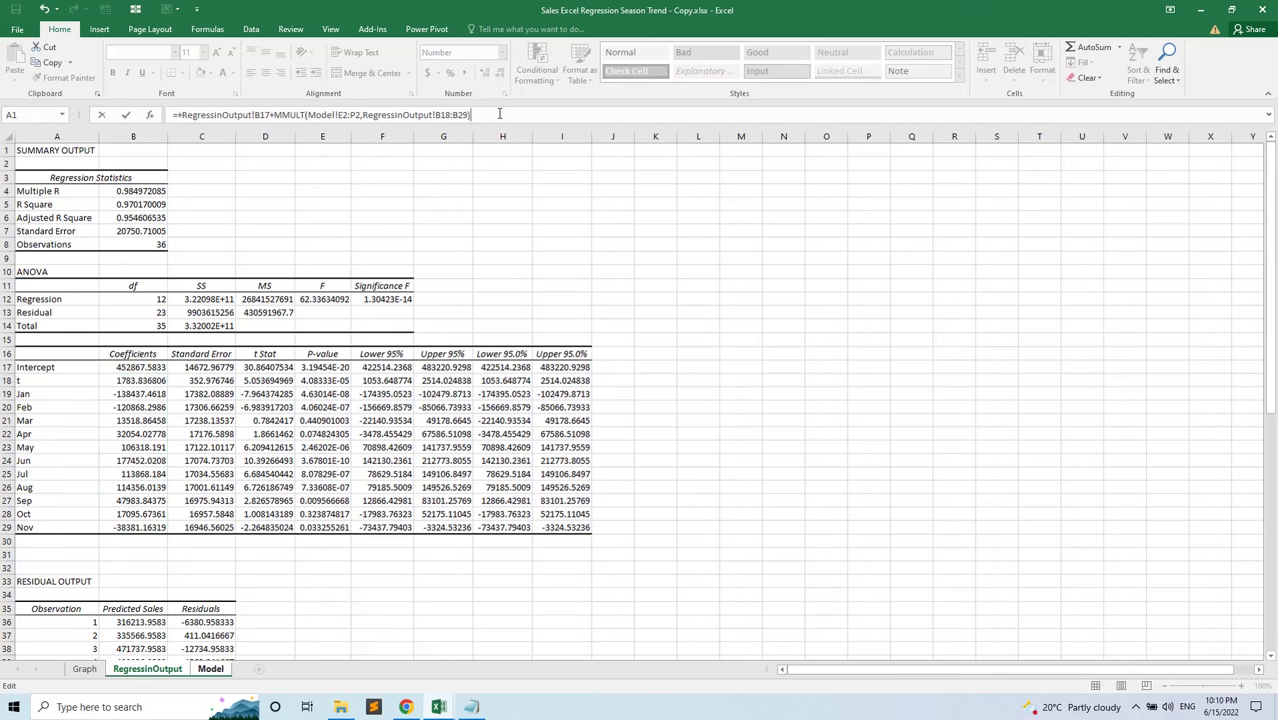
pyautogui.click(440, 116)
pyautogui.press('F4')
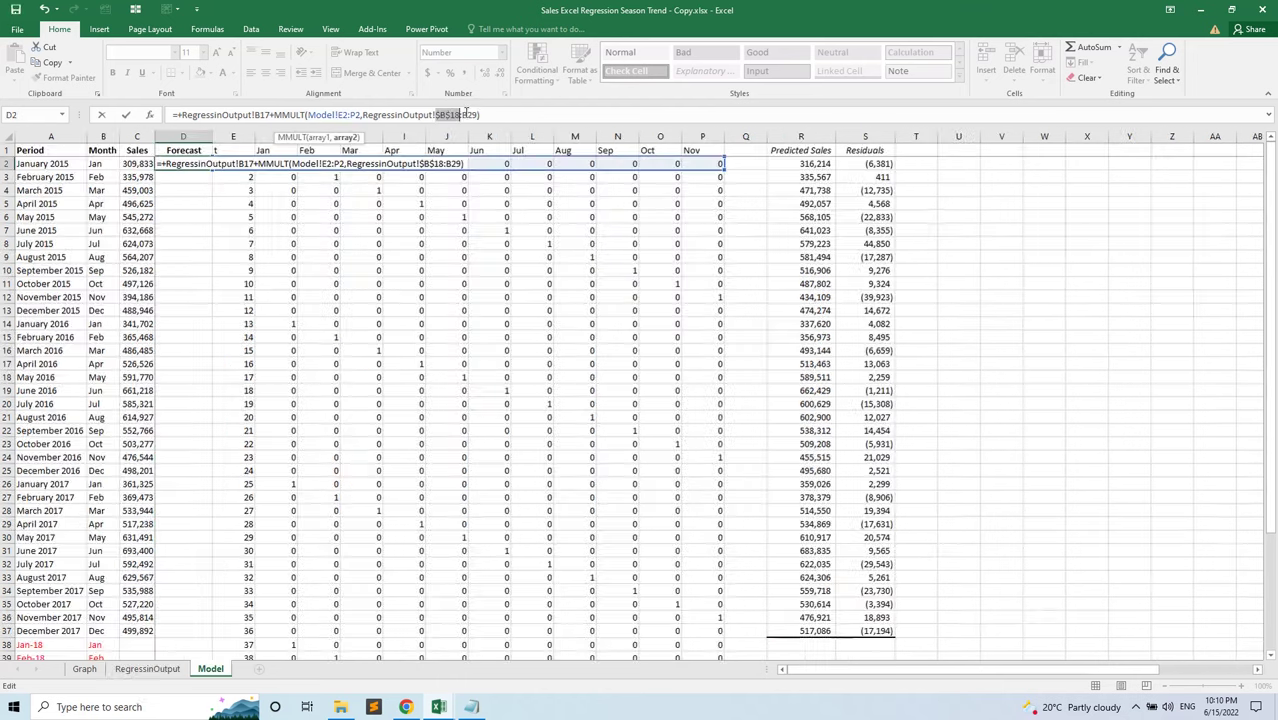
pyautogui.click(475, 115)
pyautogui.press('F4')
pyautogui.click(504, 114)
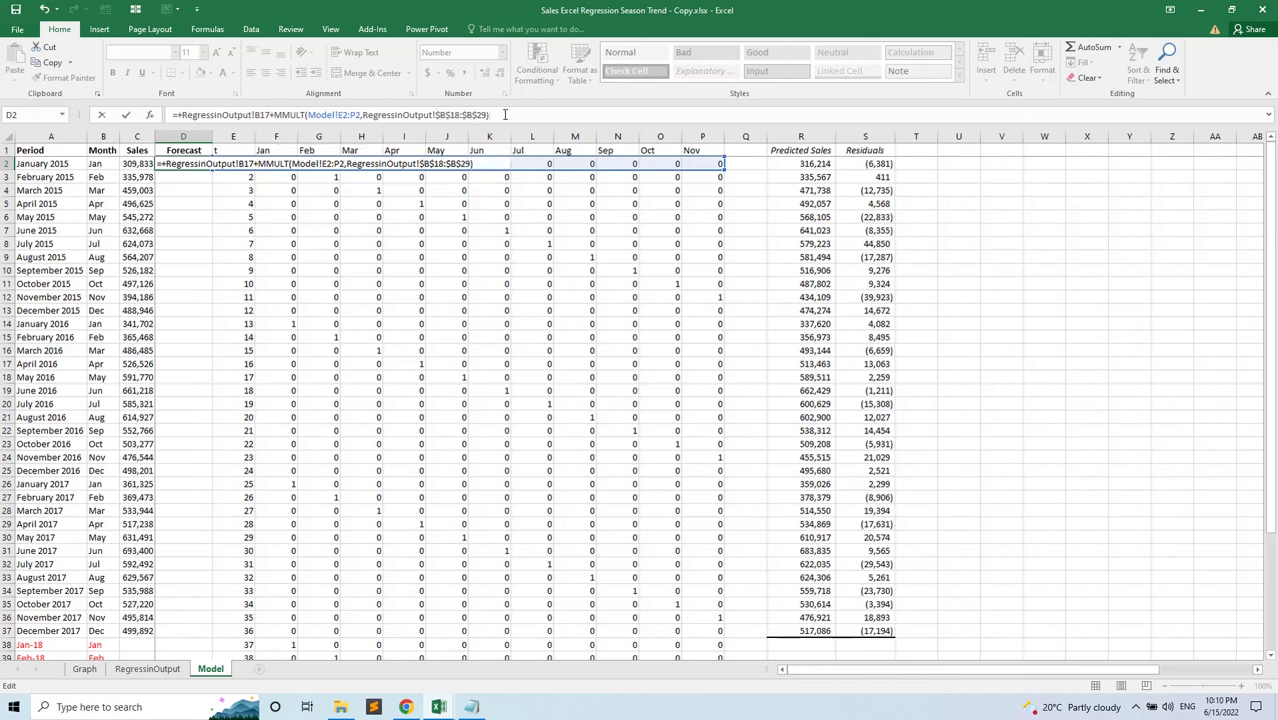
pyautogui.press('Return')
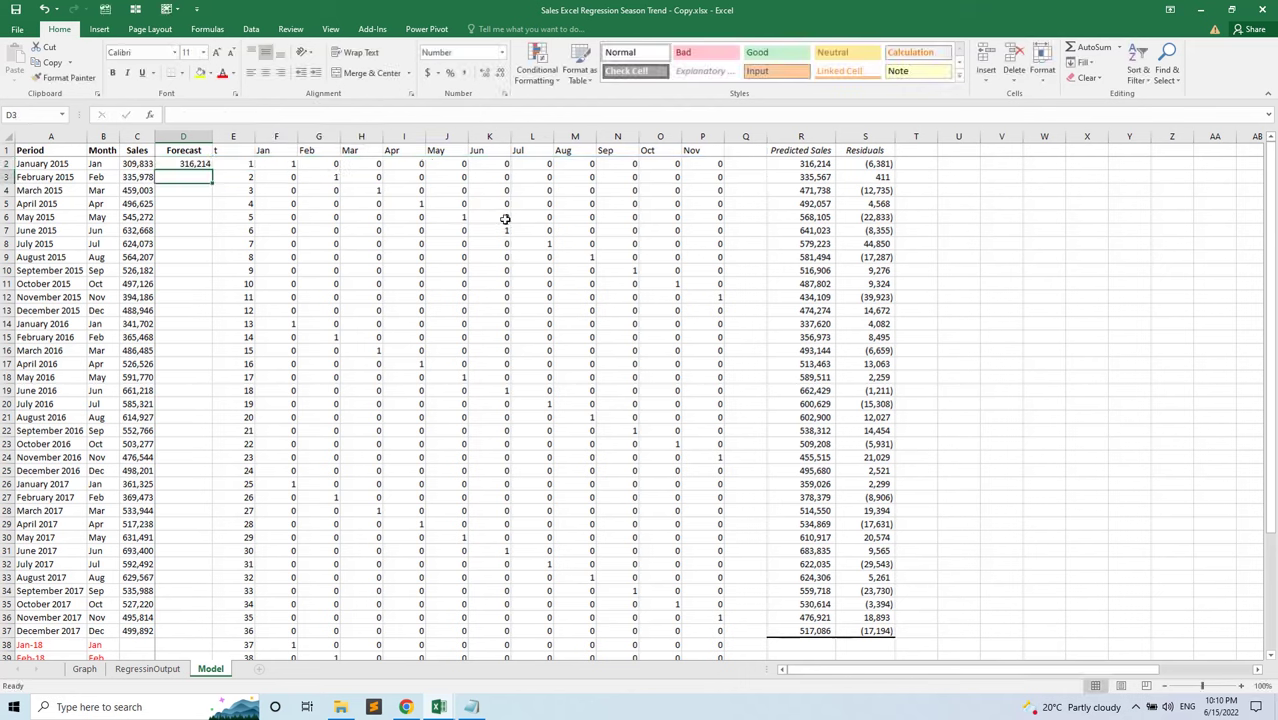
# Copy D2's Forecast formula down to D37, then reopen D2's formula for editing
pyautogui.click(192, 163)
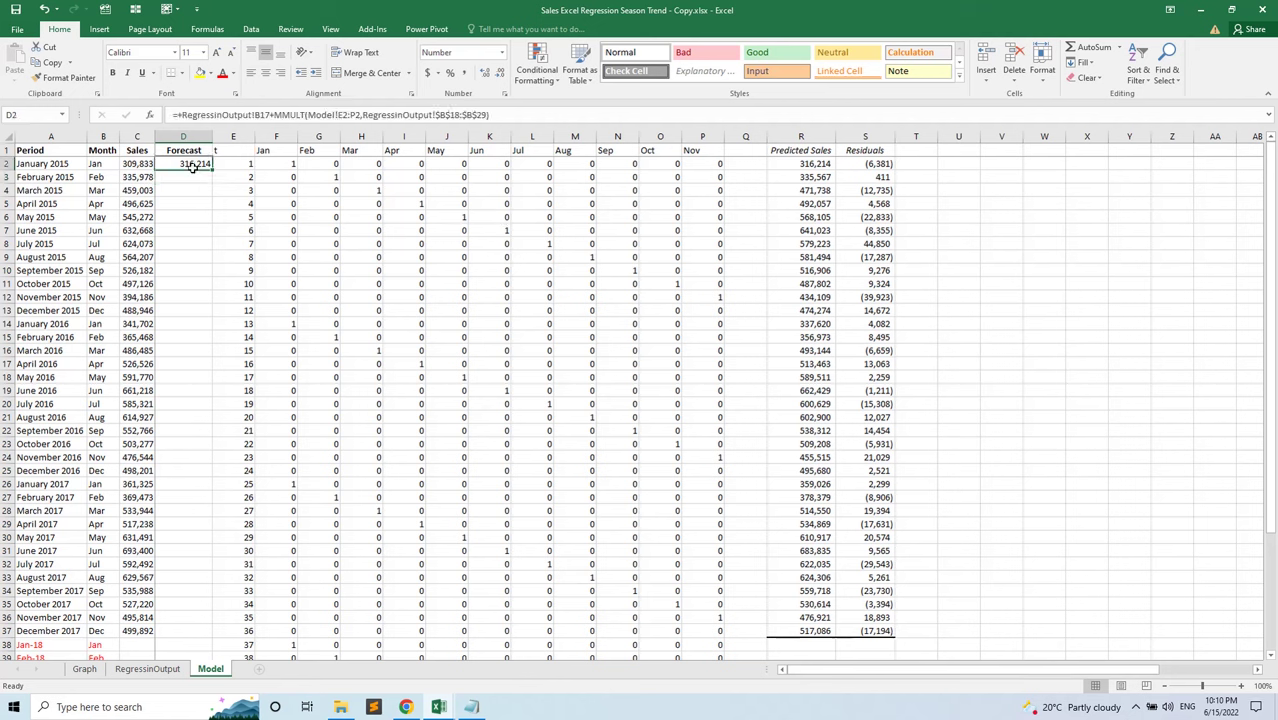
pyautogui.click(801, 163)
pyautogui.click(196, 164)
pyautogui.moveTo(211, 169); pyautogui.dragTo(245, 636)
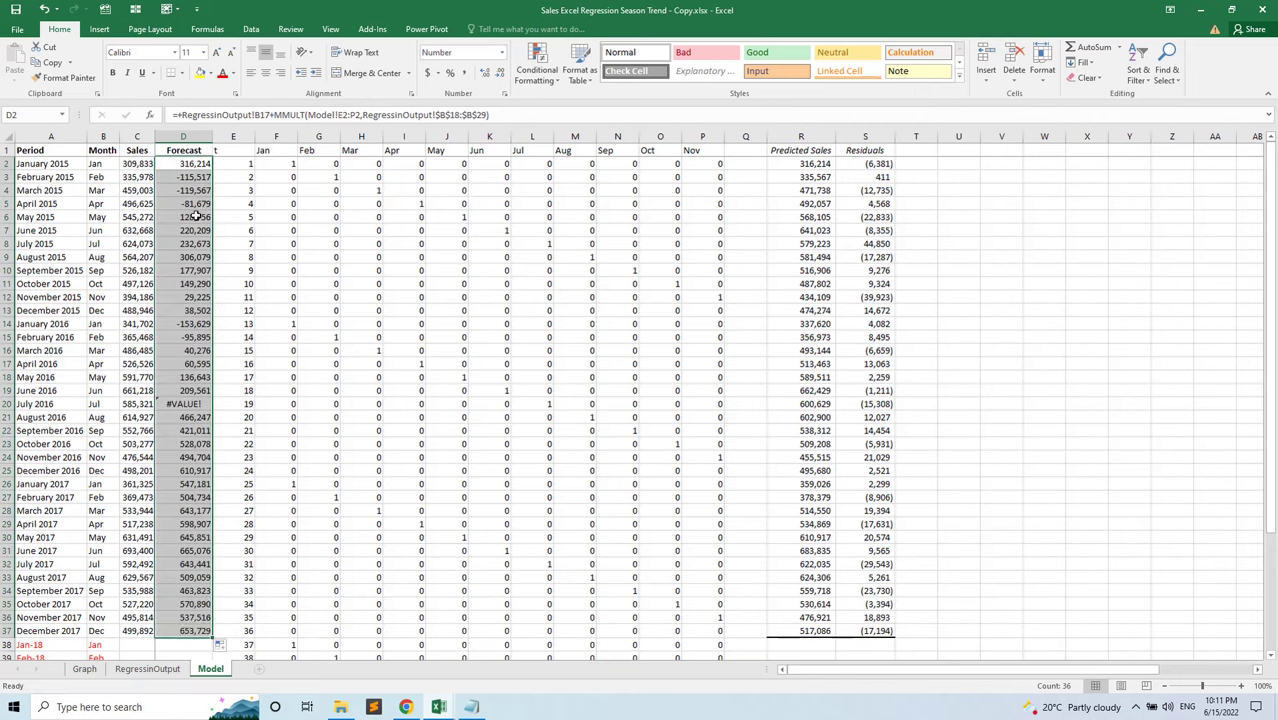
pyautogui.click(200, 163)
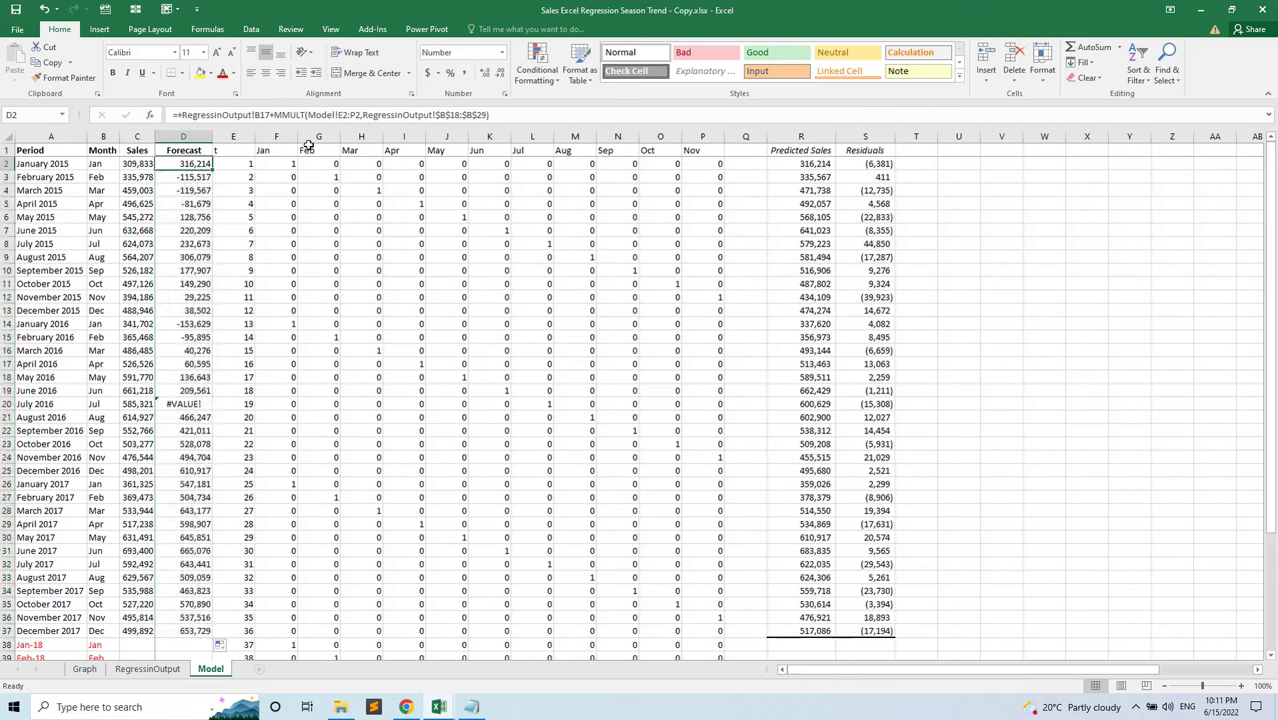
pyautogui.click(497, 114)
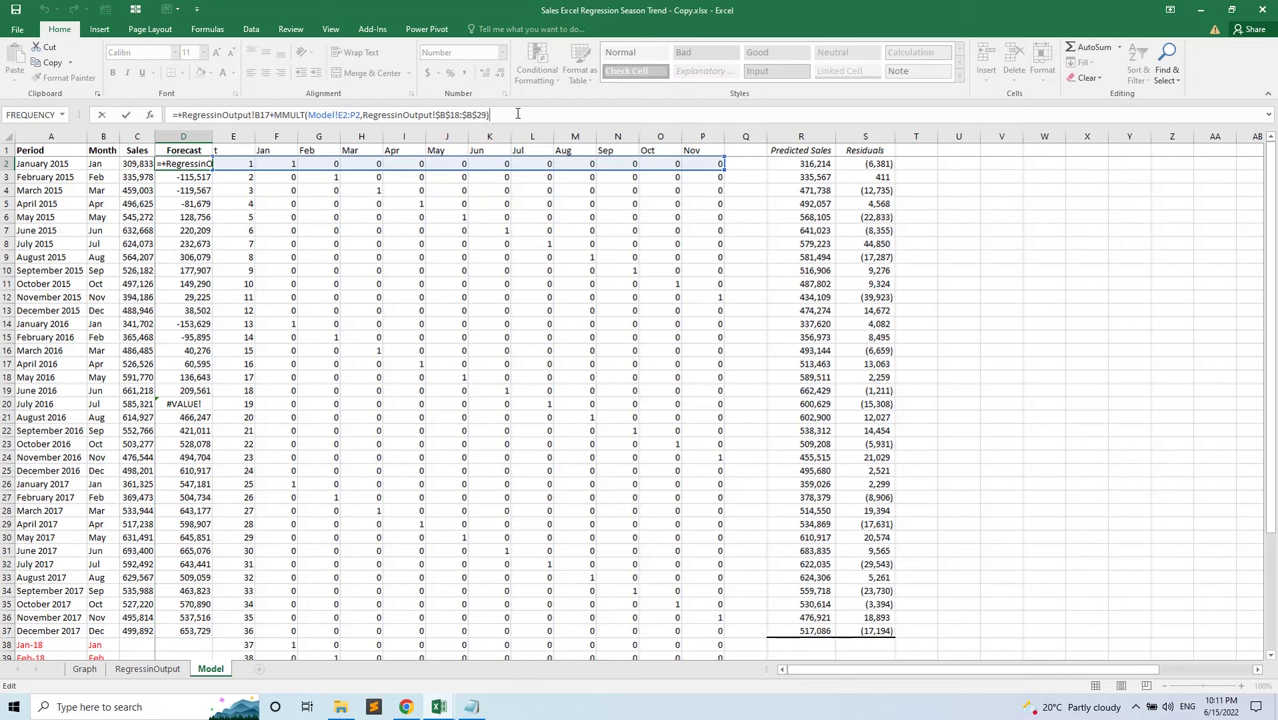
# Make the B17 intercept reference absolute and refill the Forecast formula down to row 37
pyautogui.click(262, 114)
pyautogui.press('F4')
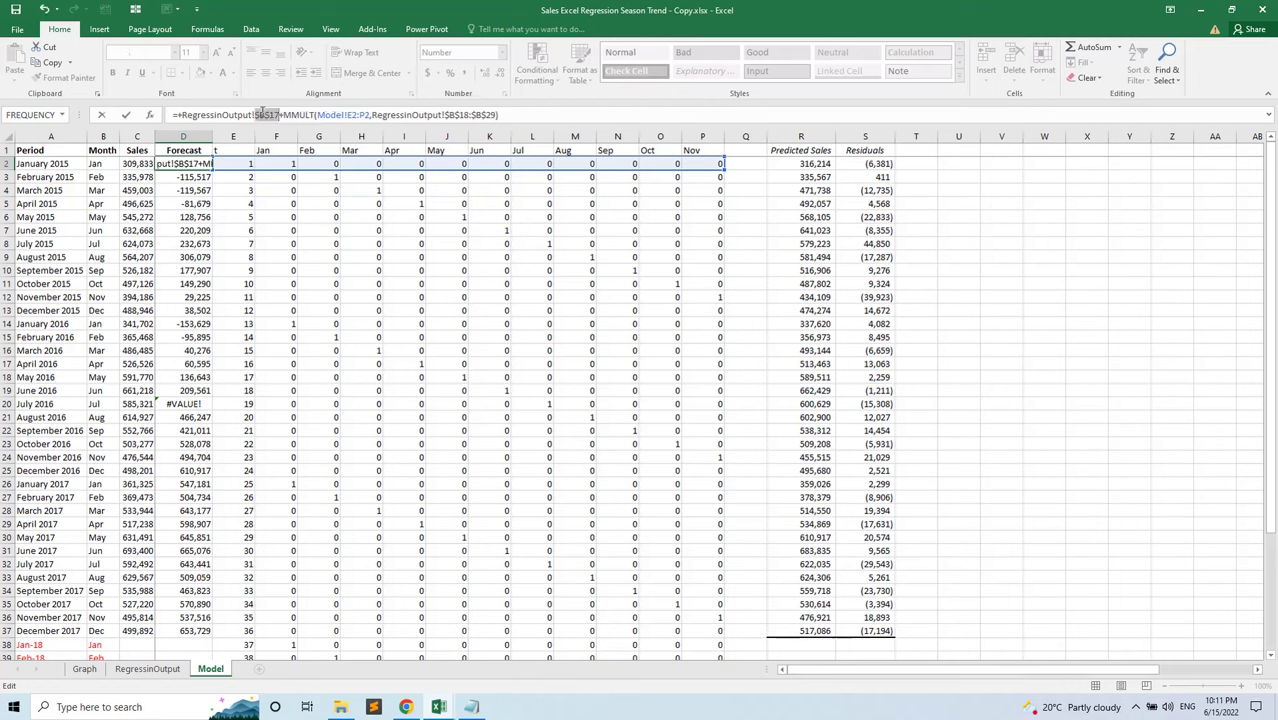
pyautogui.press('Return')
pyautogui.click(193, 165)
pyautogui.doubleClick(212, 170)
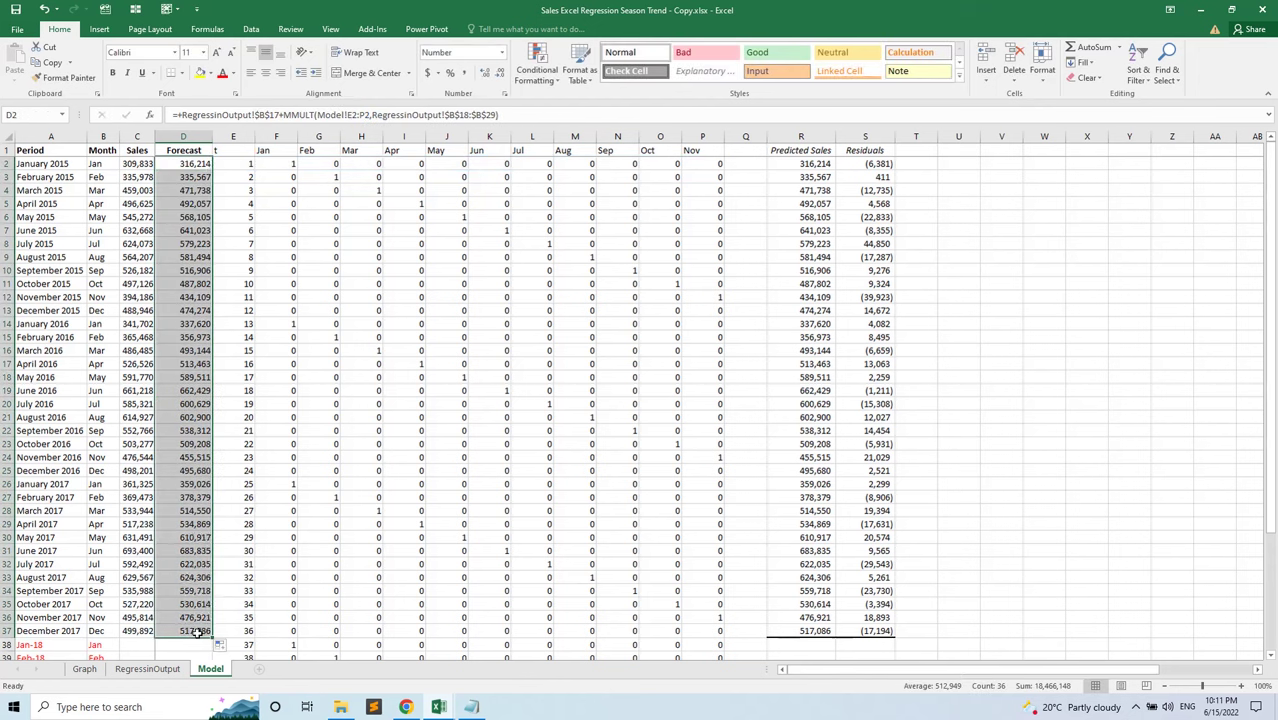
pyautogui.click(205, 448)
# Extend the Forecast formula from D37 through Dec-18 in row 49
pyautogui.scroll(-6, 205, 455)
pyautogui.click(205, 392)
pyautogui.moveTo(212, 397); pyautogui.dragTo(214, 560)
pyautogui.click(197, 400)
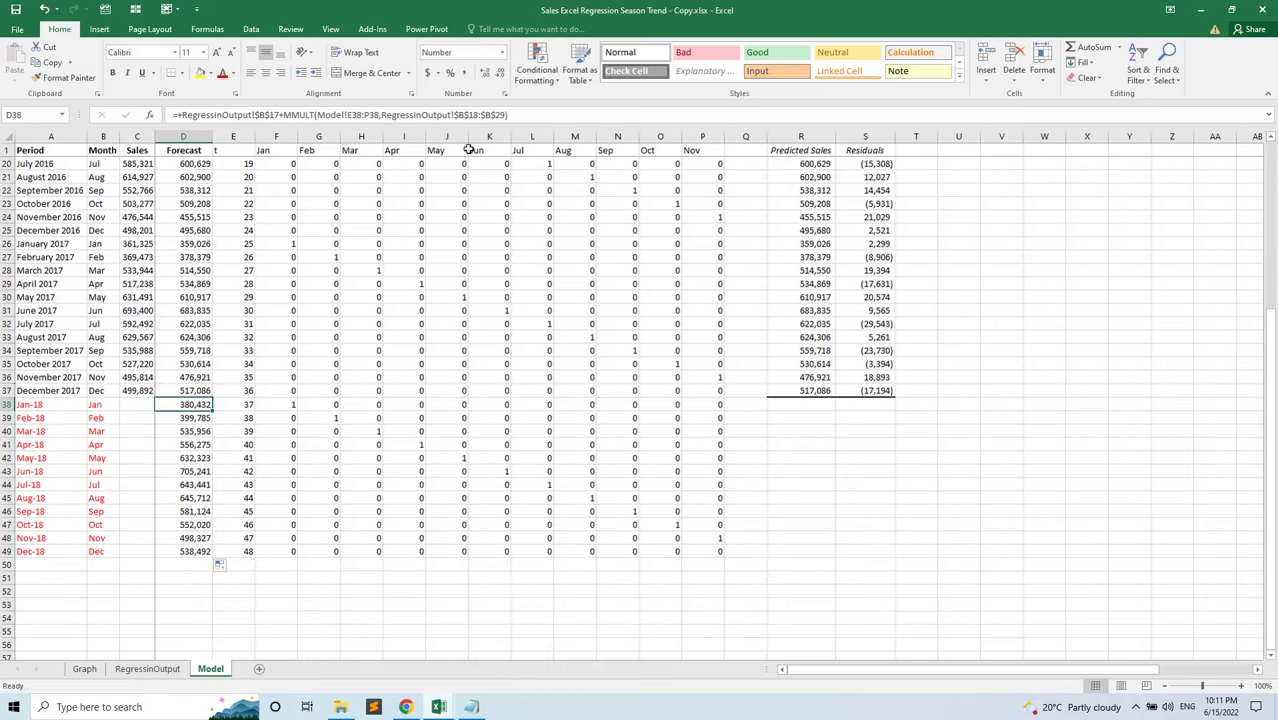
pyautogui.click(527, 112)
pyautogui.press('Return')
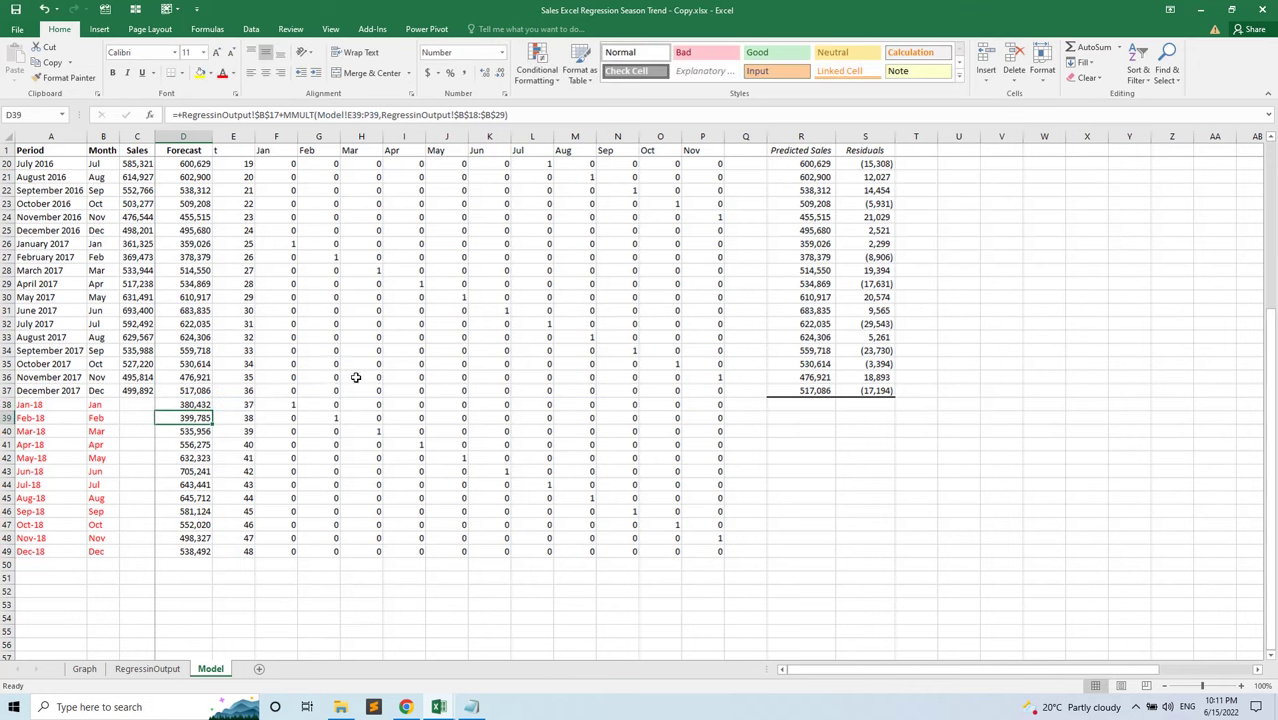
# Colour the 2018 forecasts red and select Sales and Forecast data C1:D49
pyautogui.moveTo(199, 406); pyautogui.dragTo(205, 551)
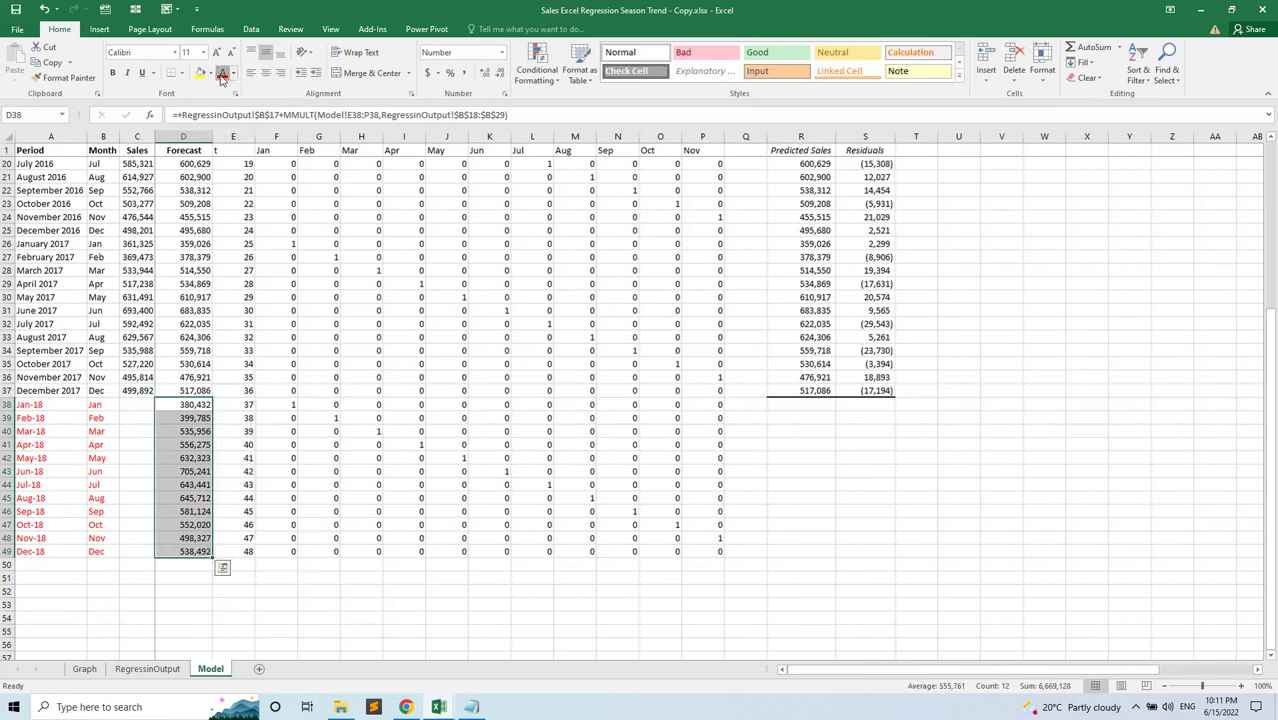
pyautogui.click(222, 79)
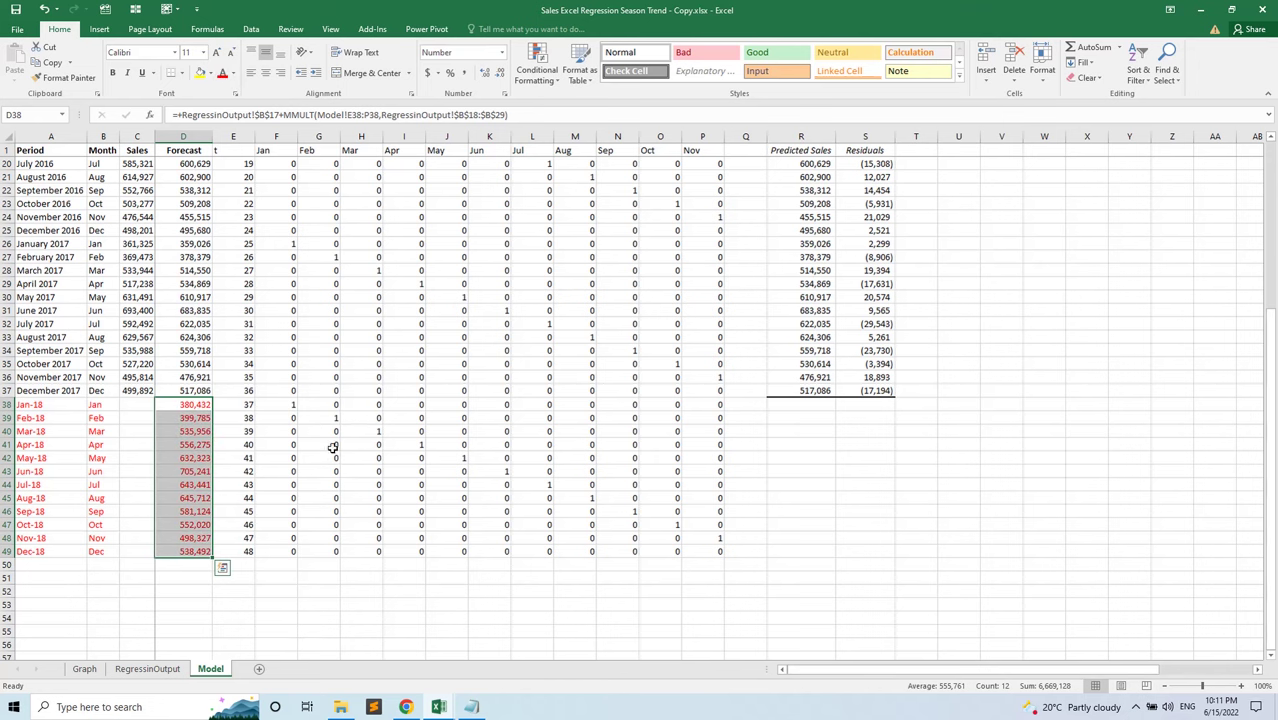
pyautogui.scroll(6, 358, 418)
pyautogui.moveTo(137, 150); pyautogui.dragTo(205, 633)
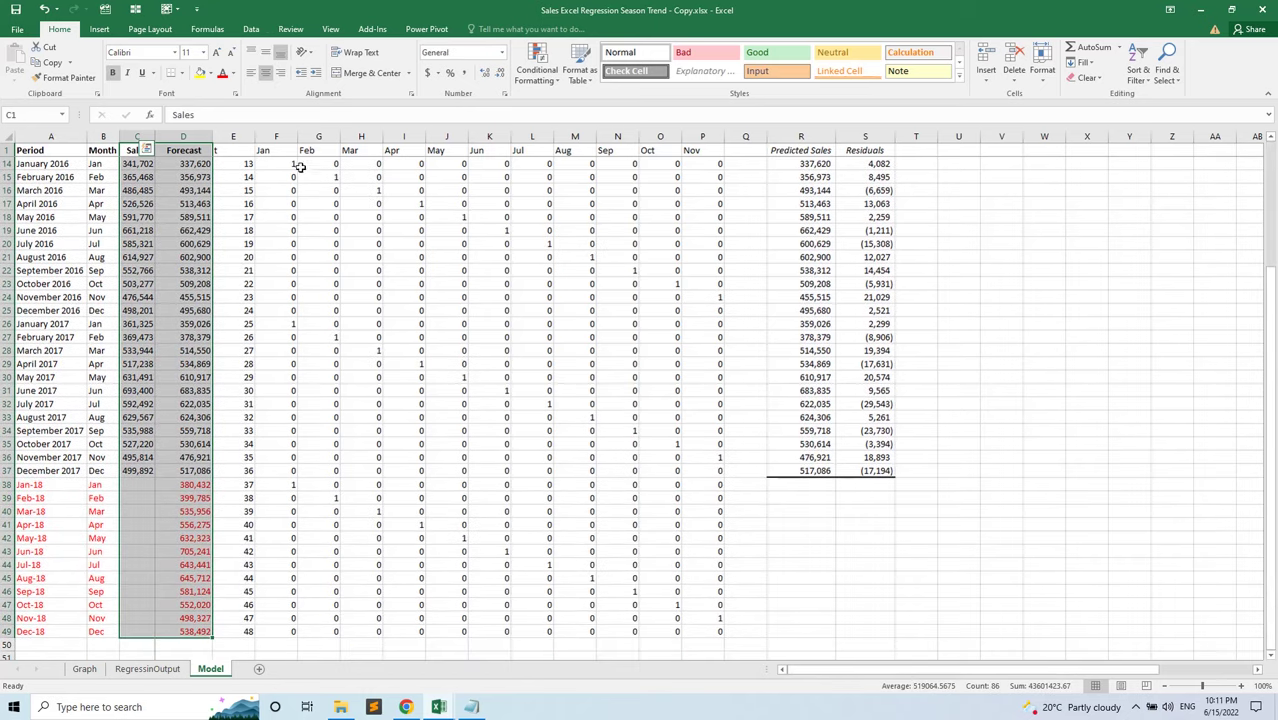
# Insert a GrossLines template line chart, enlarge it, and place it right of the data
pyautogui.click(100, 30)
pyautogui.click(512, 67)
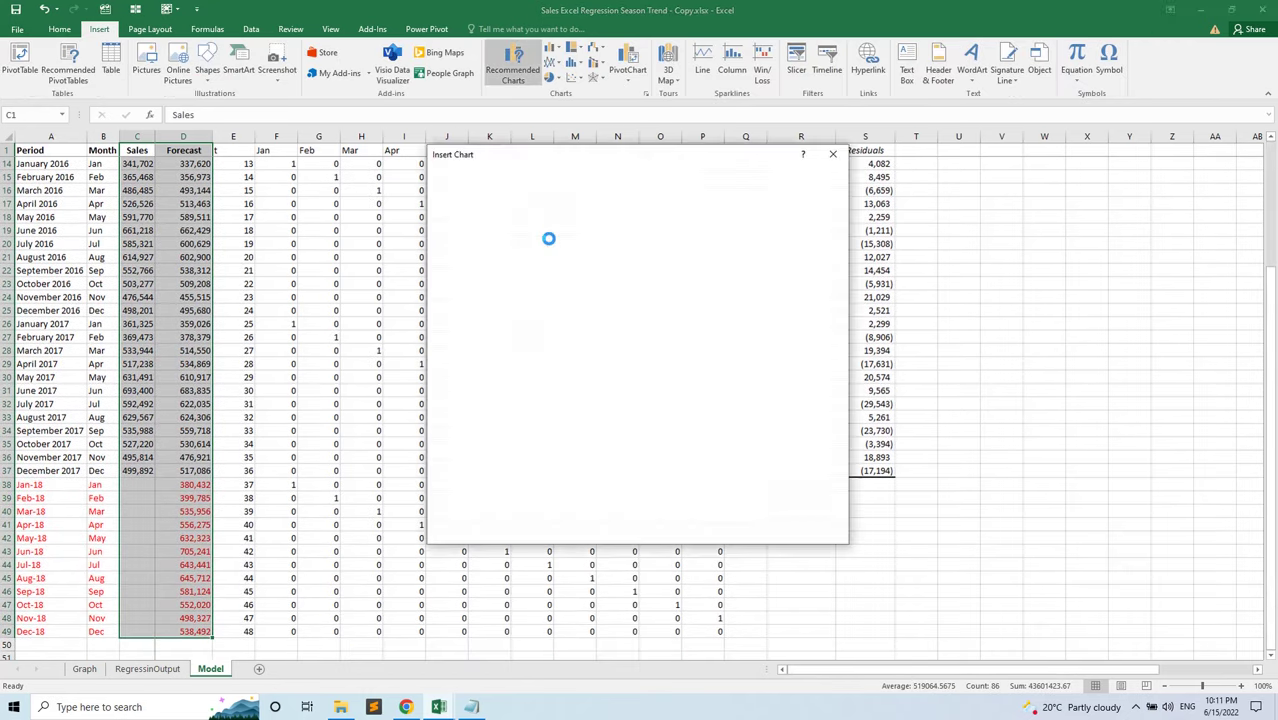
pyautogui.click(538, 179)
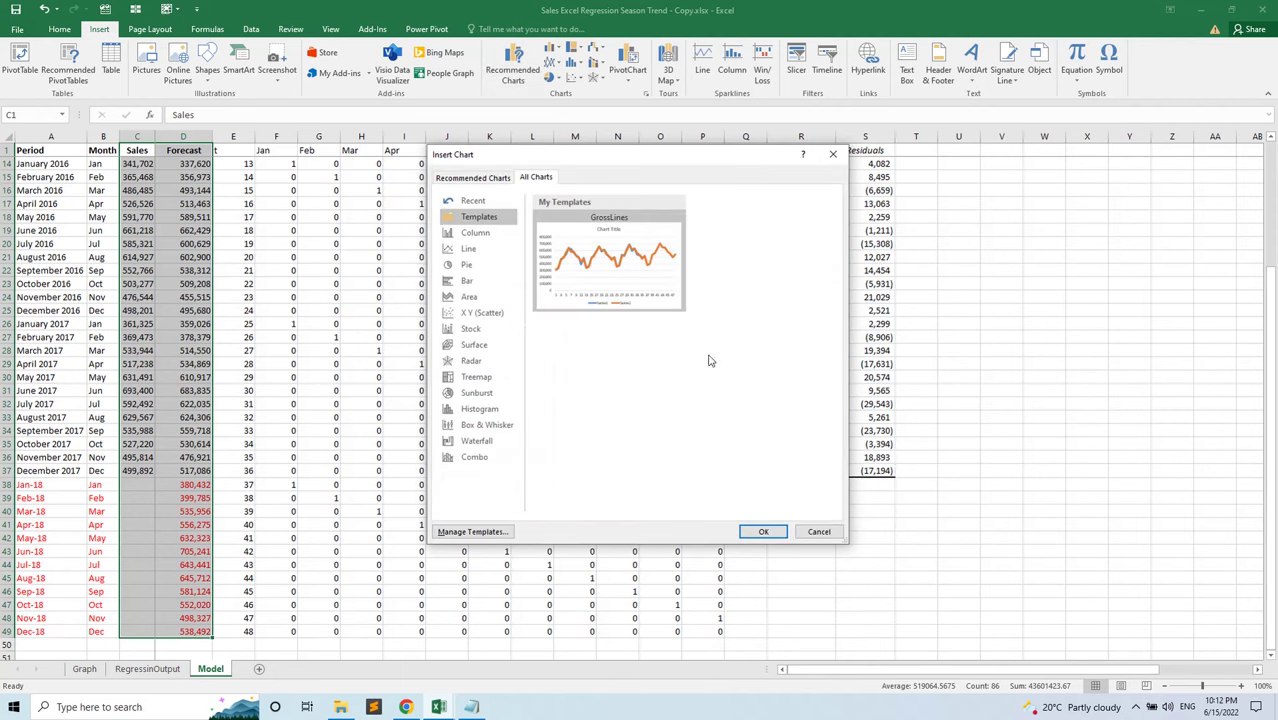
pyautogui.click(763, 532)
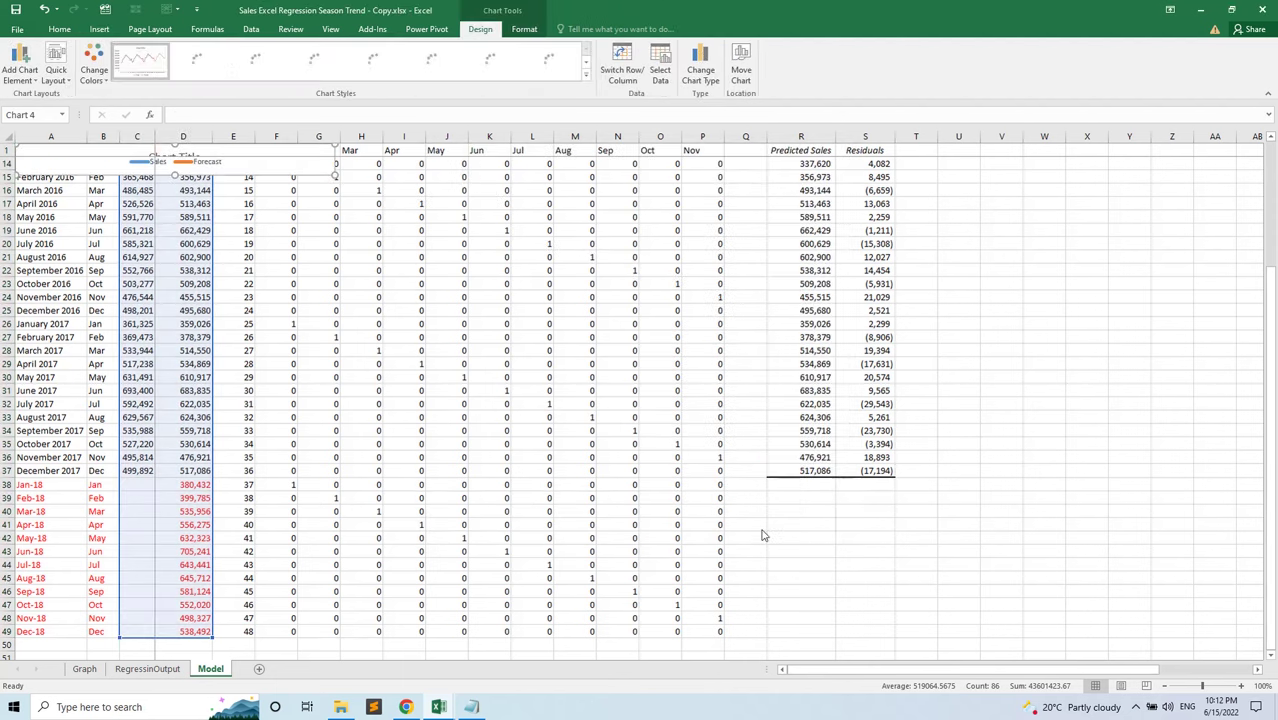
pyautogui.scroll(4, 476, 302)
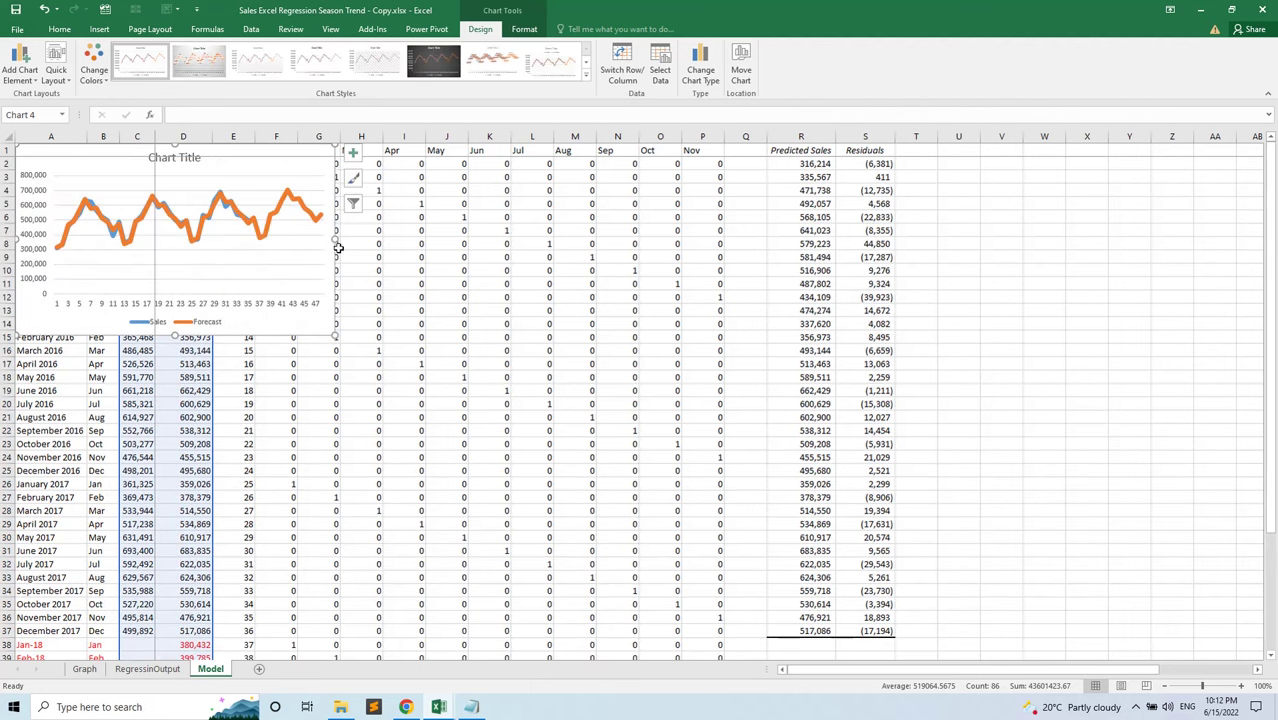
pyautogui.moveTo(334, 339); pyautogui.dragTo(718, 538)
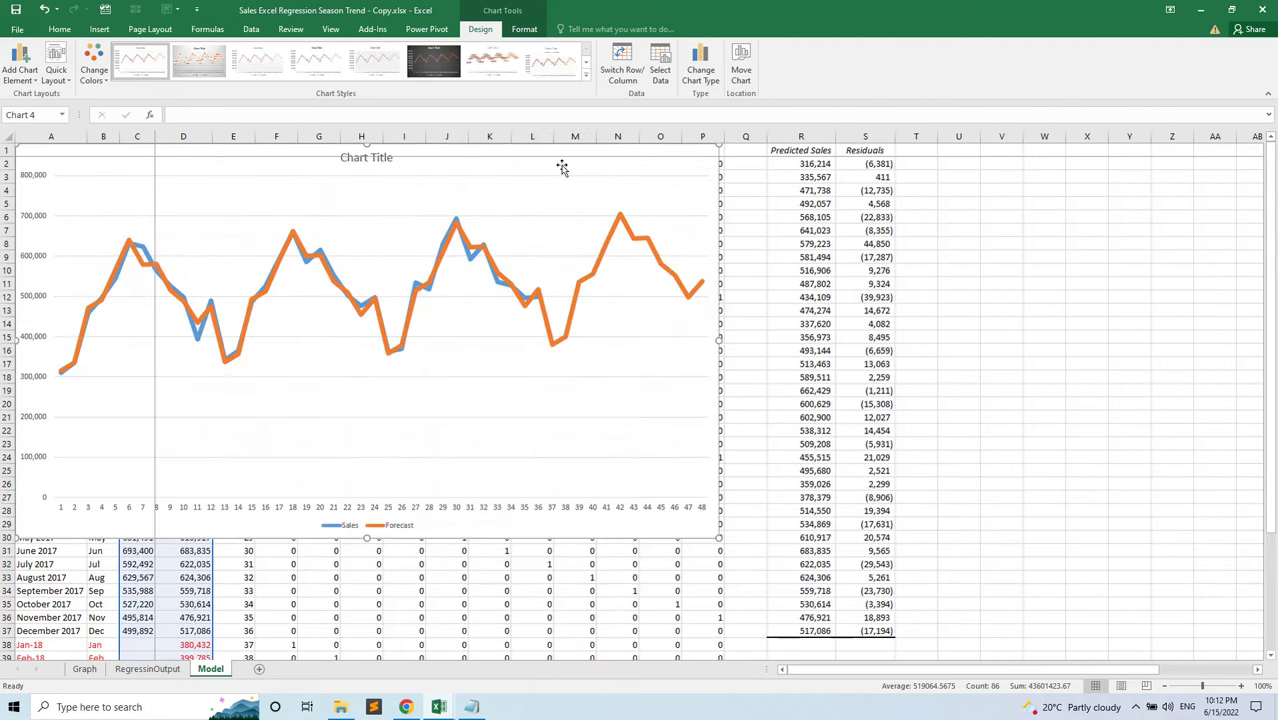
pyautogui.moveTo(751, 177); pyautogui.dragTo(917, 200)
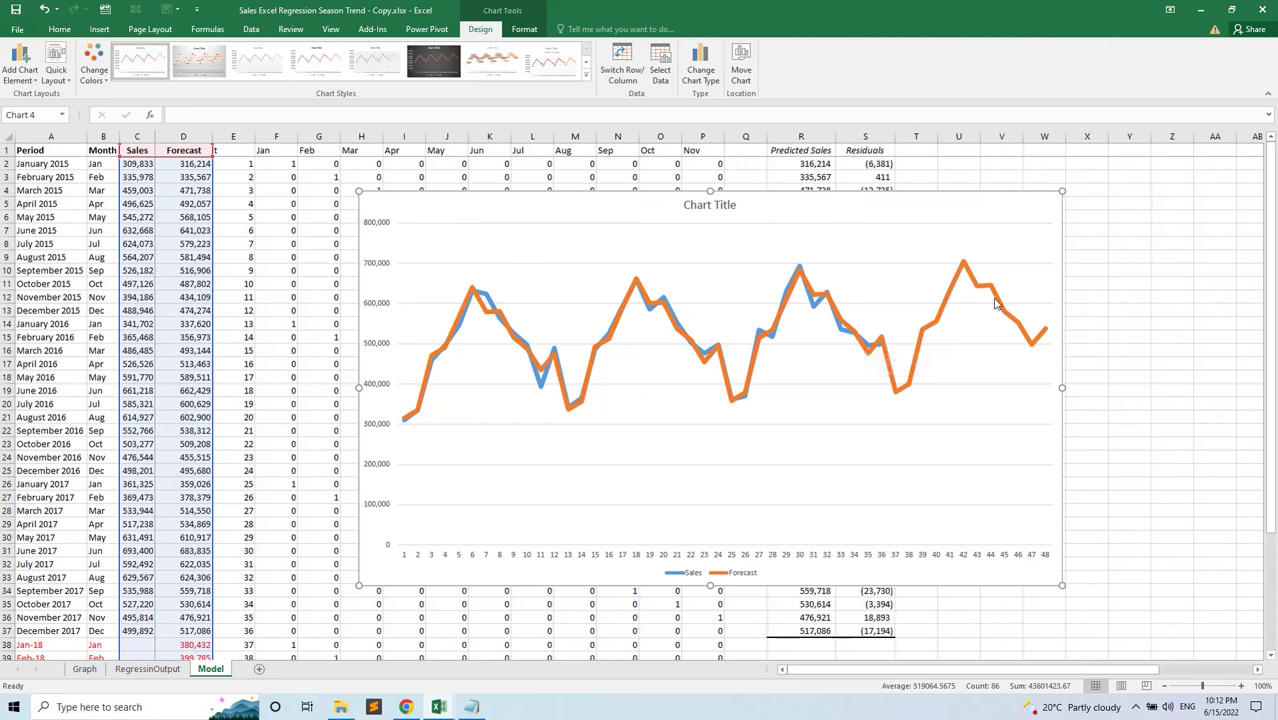
pyautogui.moveTo(1045, 337)
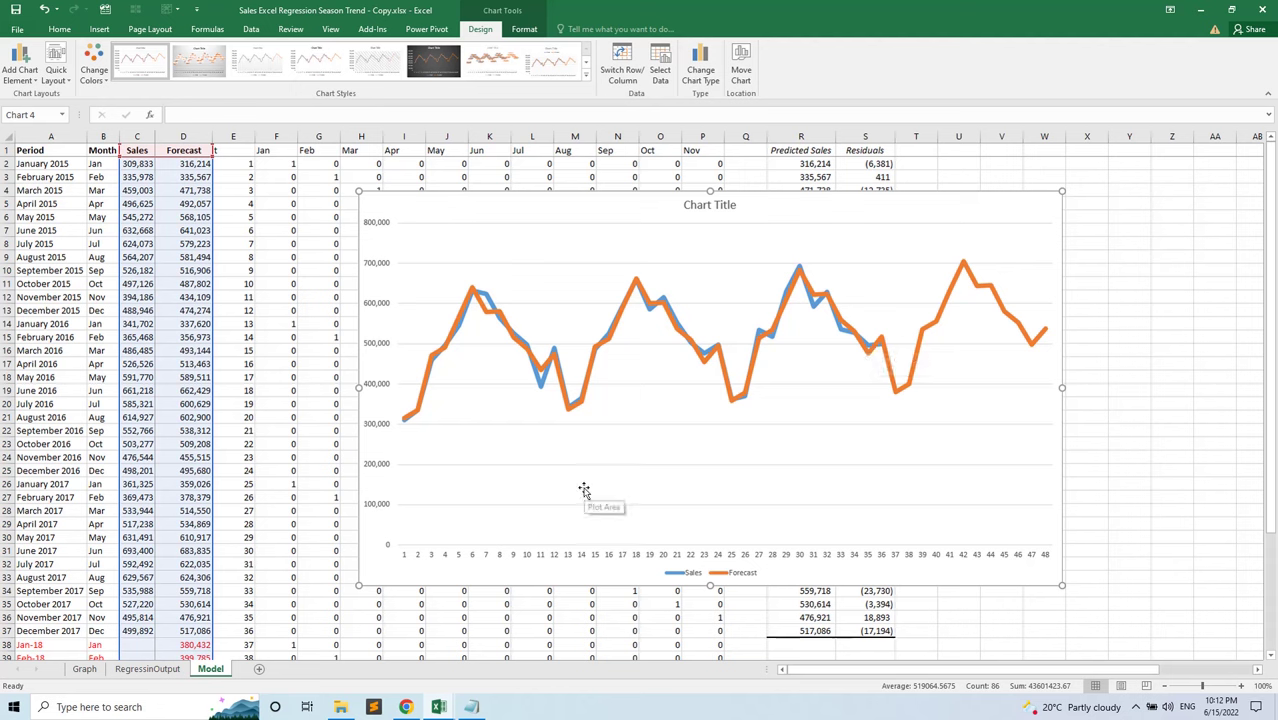